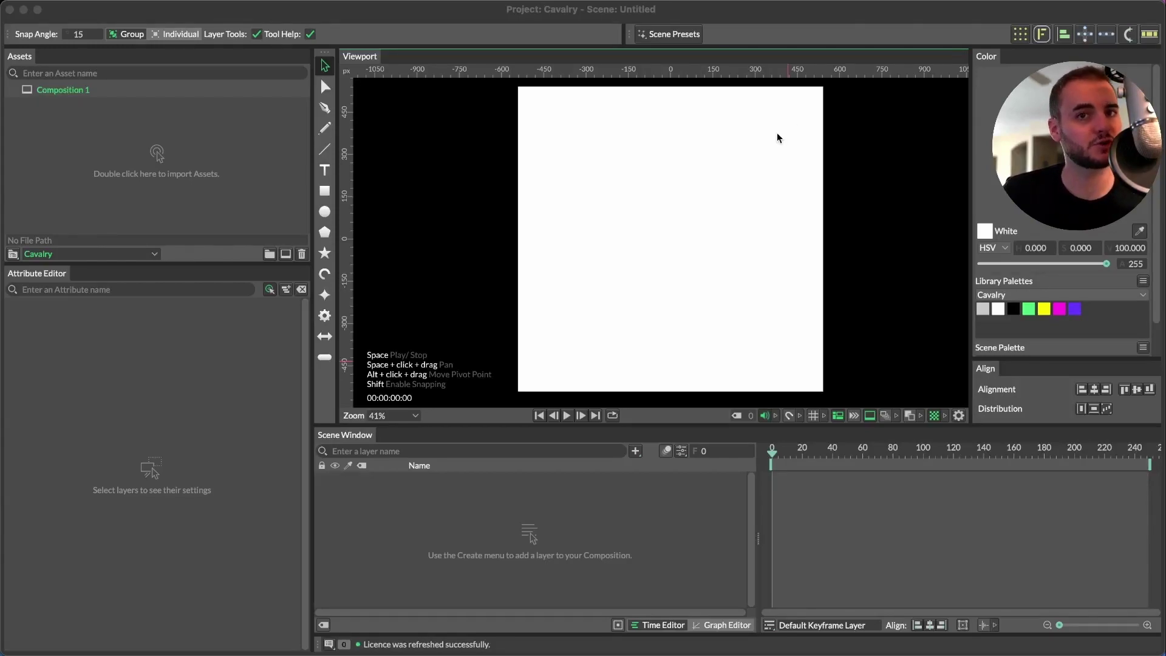
Step: Import the 36 Days of Type 22 > Renders > Output folder as an image smart folder asset
right_click(187, 142)
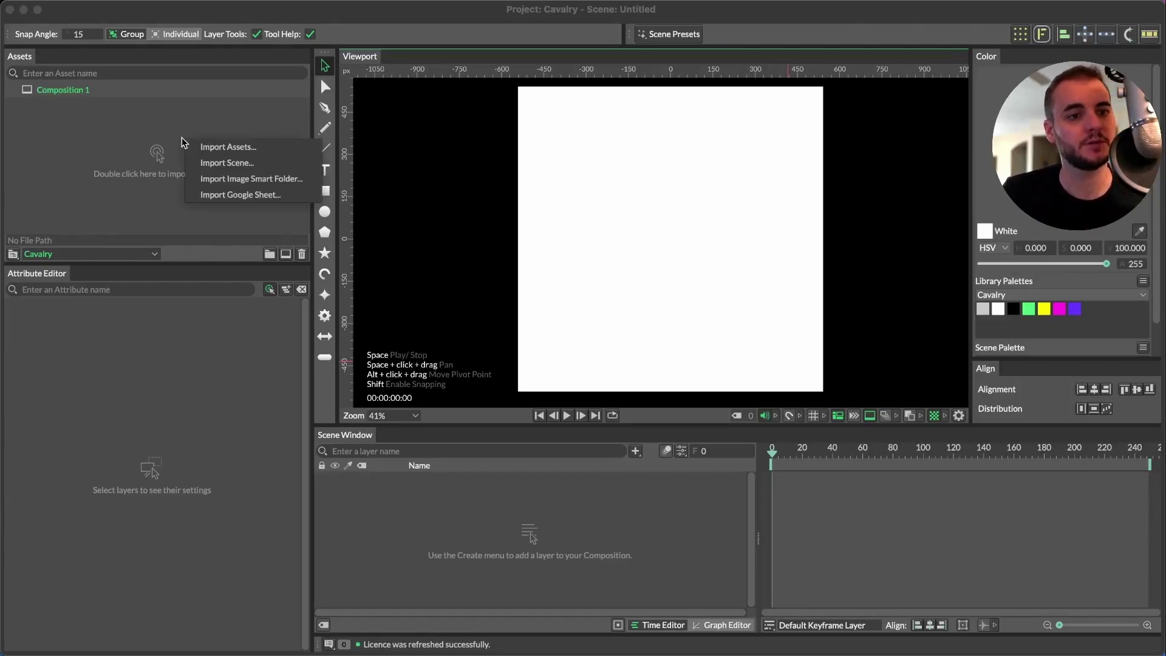
click(251, 186)
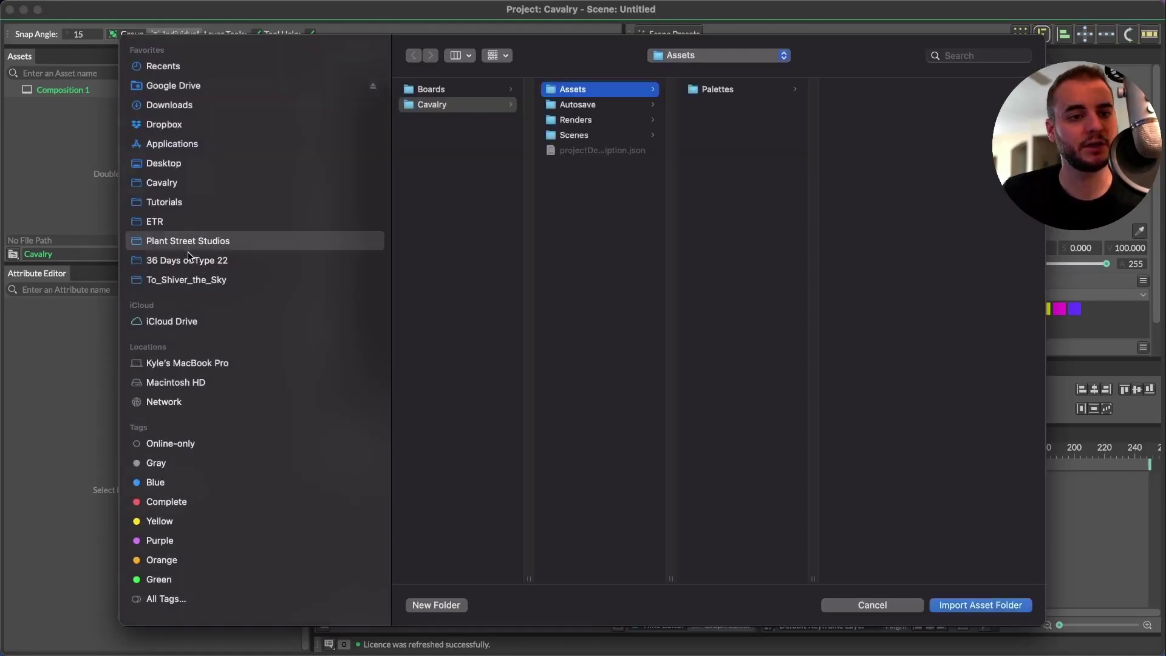
click(196, 261)
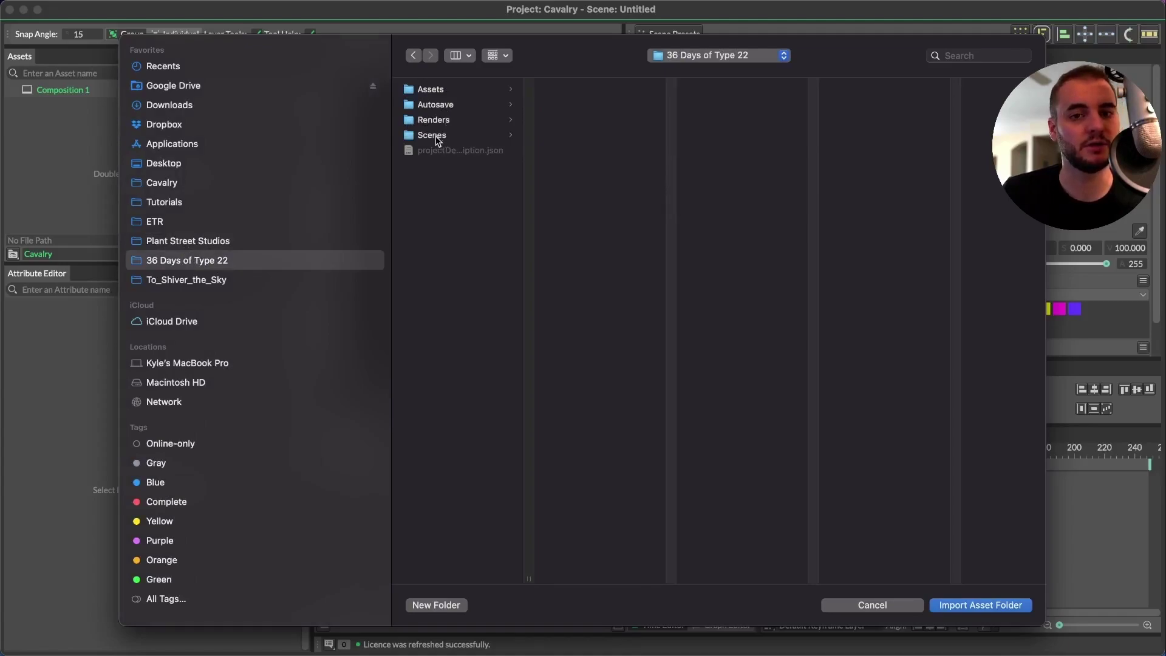
click(454, 121)
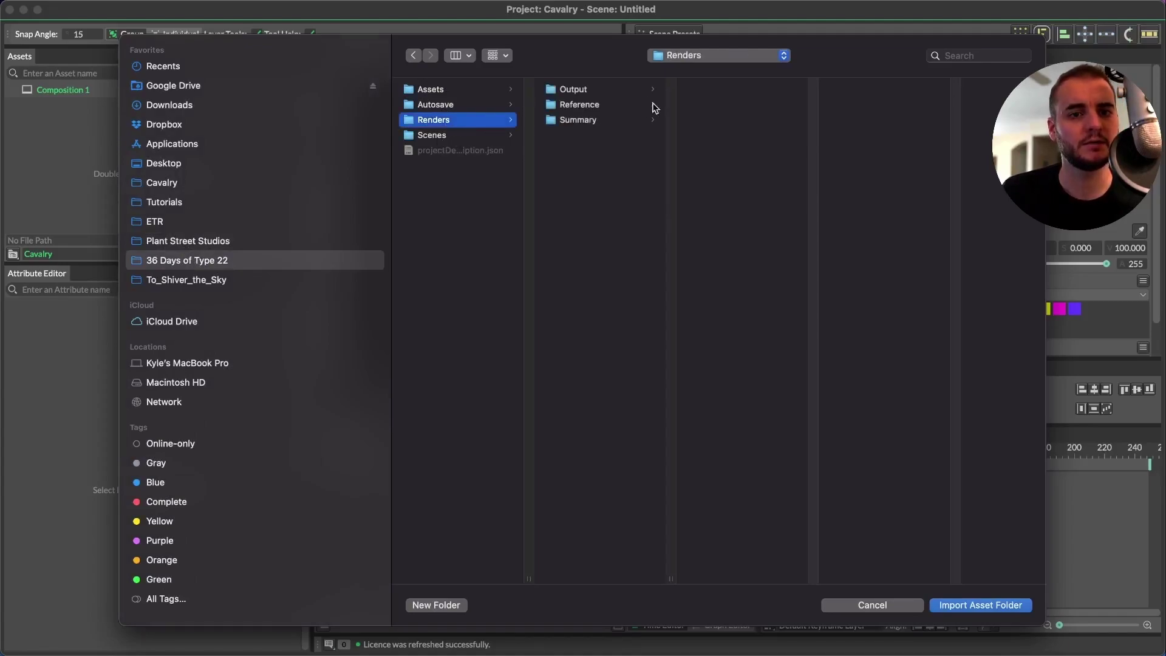
click(605, 90)
drag(604, 48, 530, 60)
scroll(684, 195, down, 3)
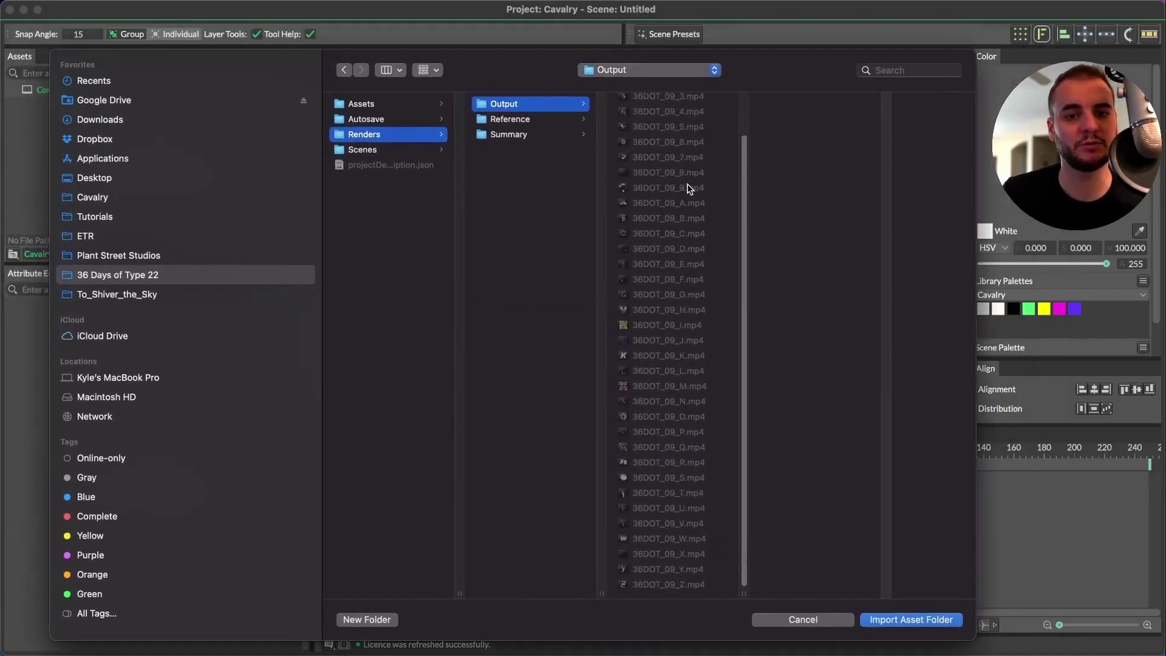
scroll(675, 170, up, 3)
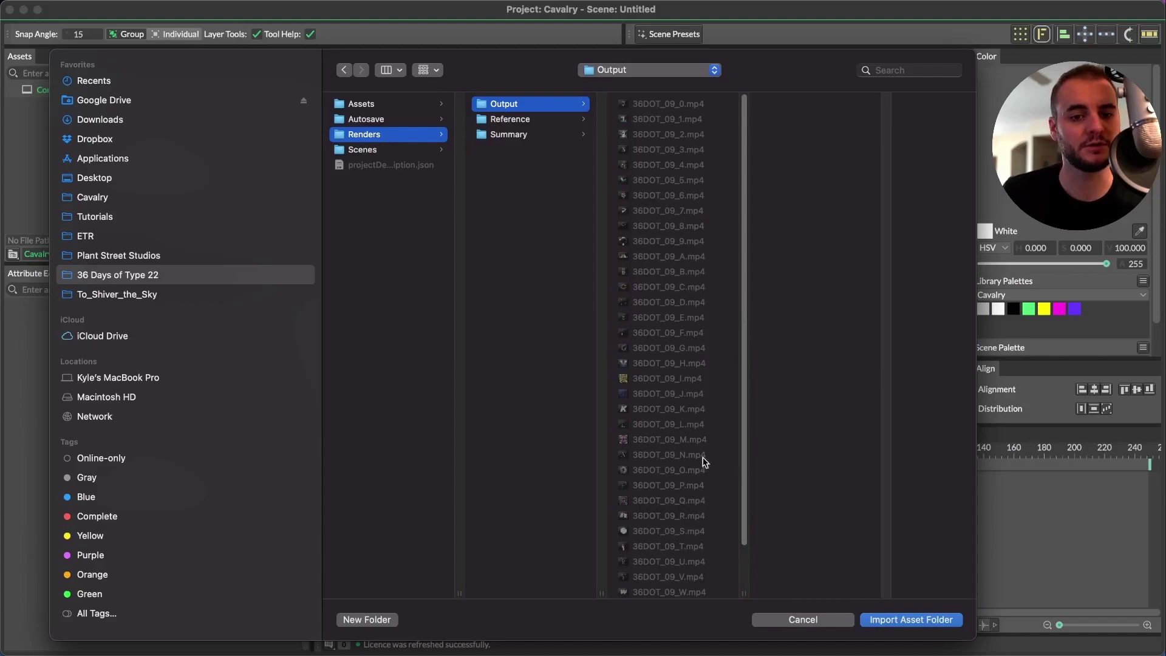
click(942, 620)
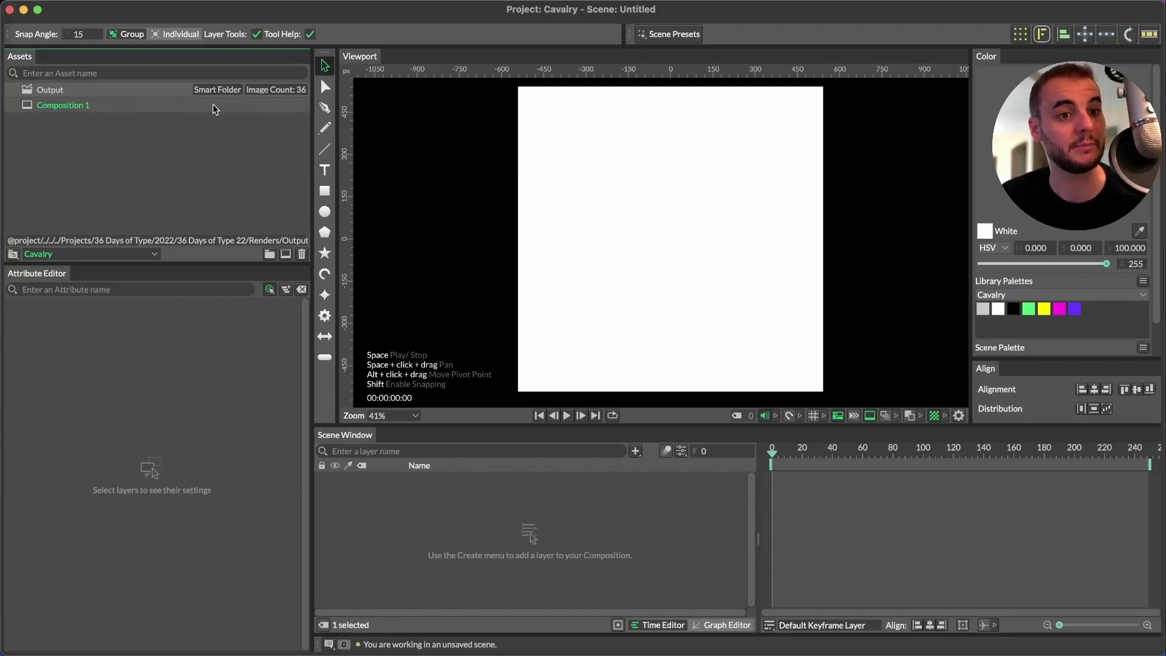
Step: Drag the Output smart folder into the composition and scrub the render to the last frame
drag(52, 95, 469, 501)
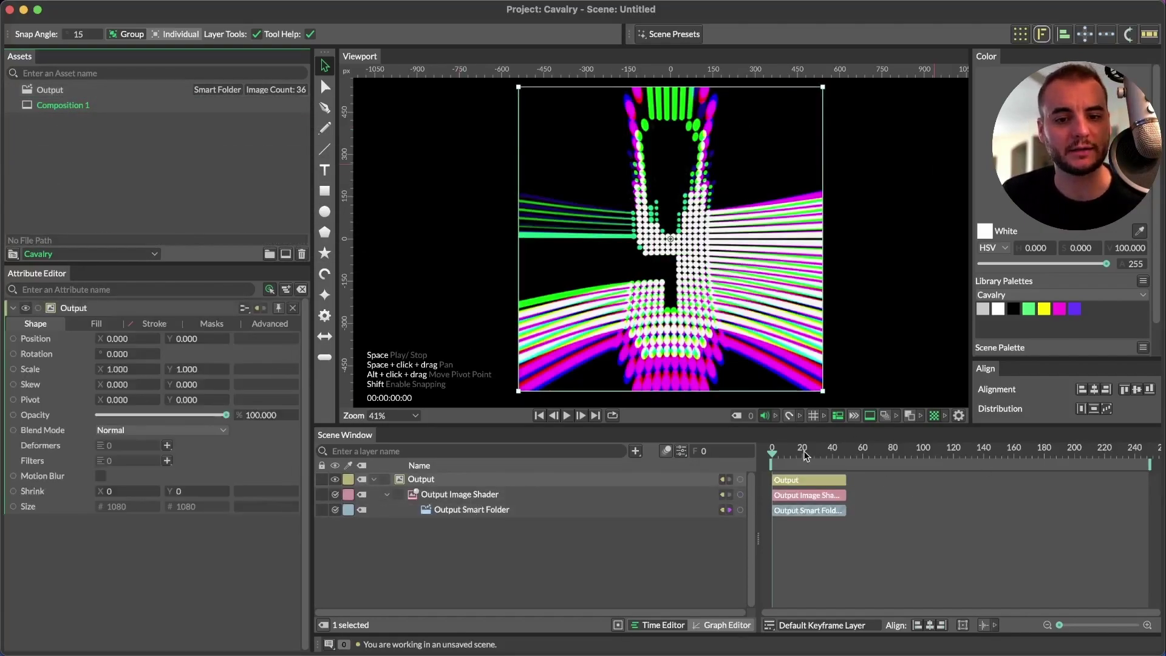
click(839, 453)
drag(839, 454, 1162, 481)
click(1148, 454)
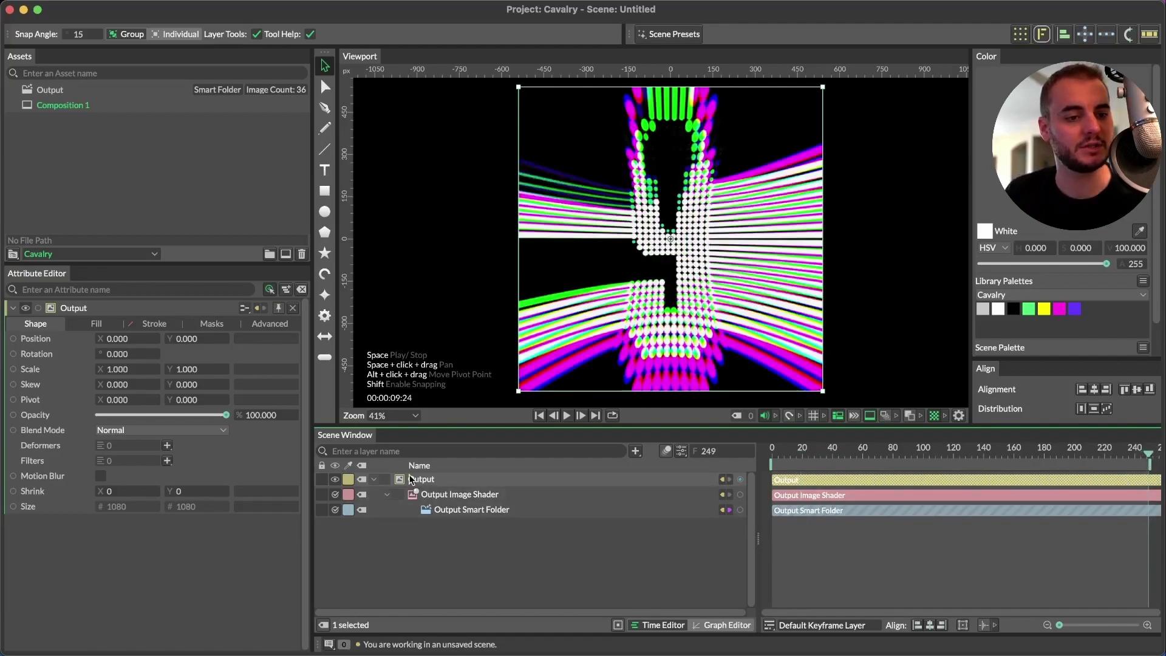
Step: Enable Looping on the Output Image Shader and scrub back to frame 0 to check it
click(465, 495)
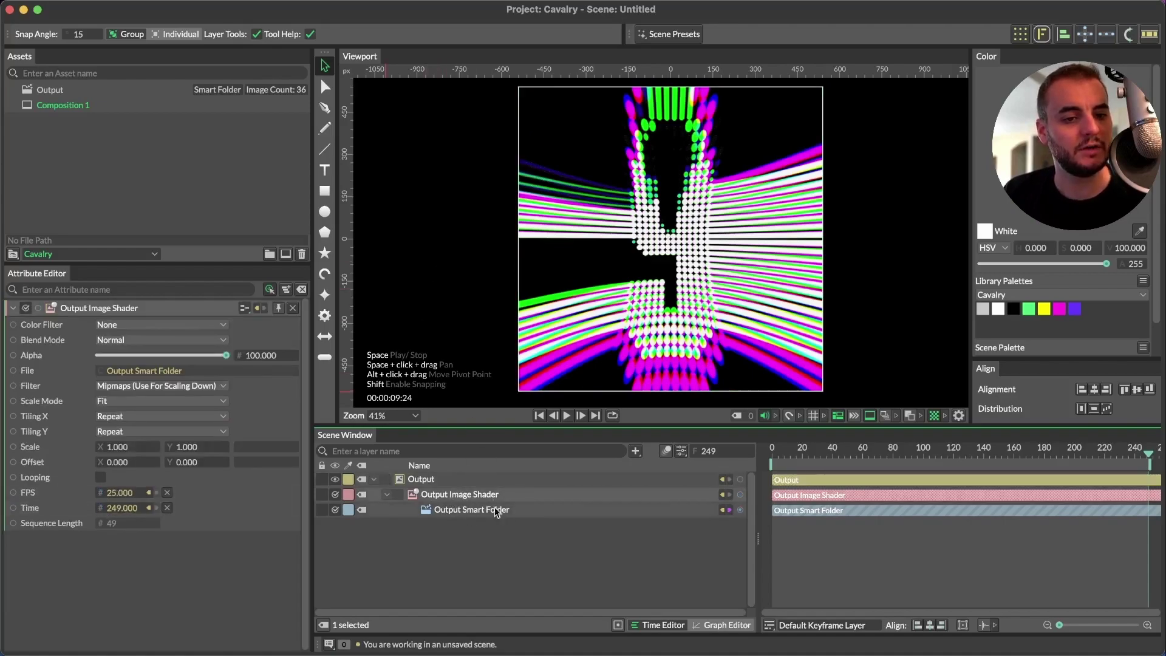
click(101, 478)
click(853, 454)
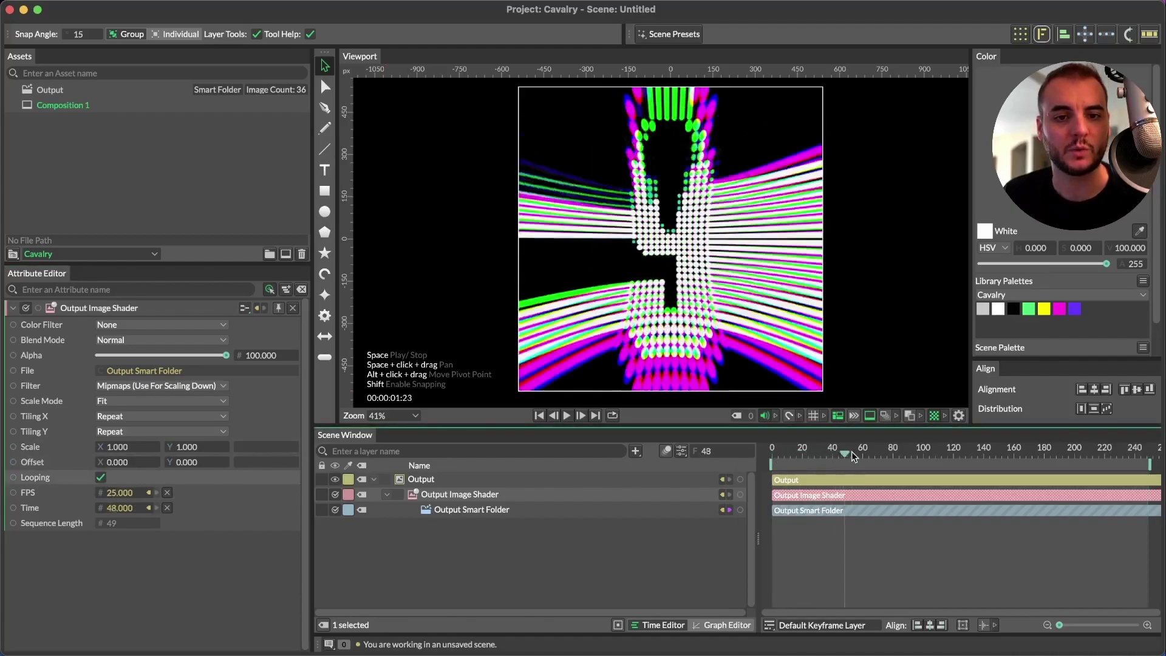
drag(855, 451, 694, 499)
click(485, 547)
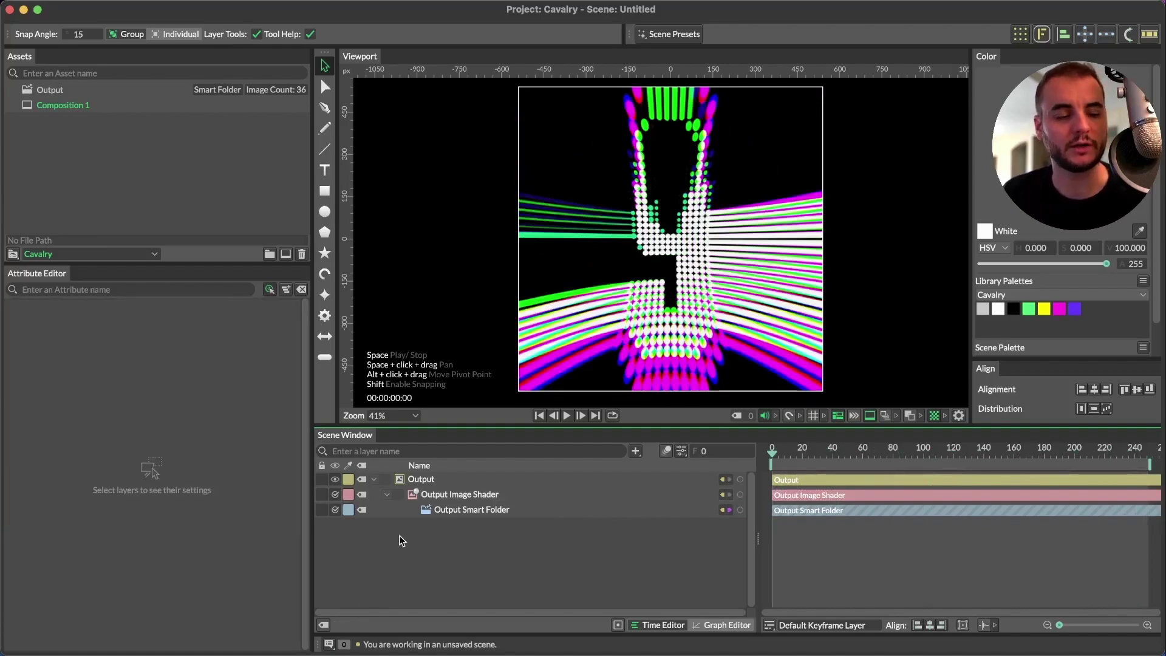
Step: Change the Output Smart Folder path from 36DOT_09_9.mp4 to 36DOT_09_0.mp4 and scrub to preview
click(429, 484)
click(479, 496)
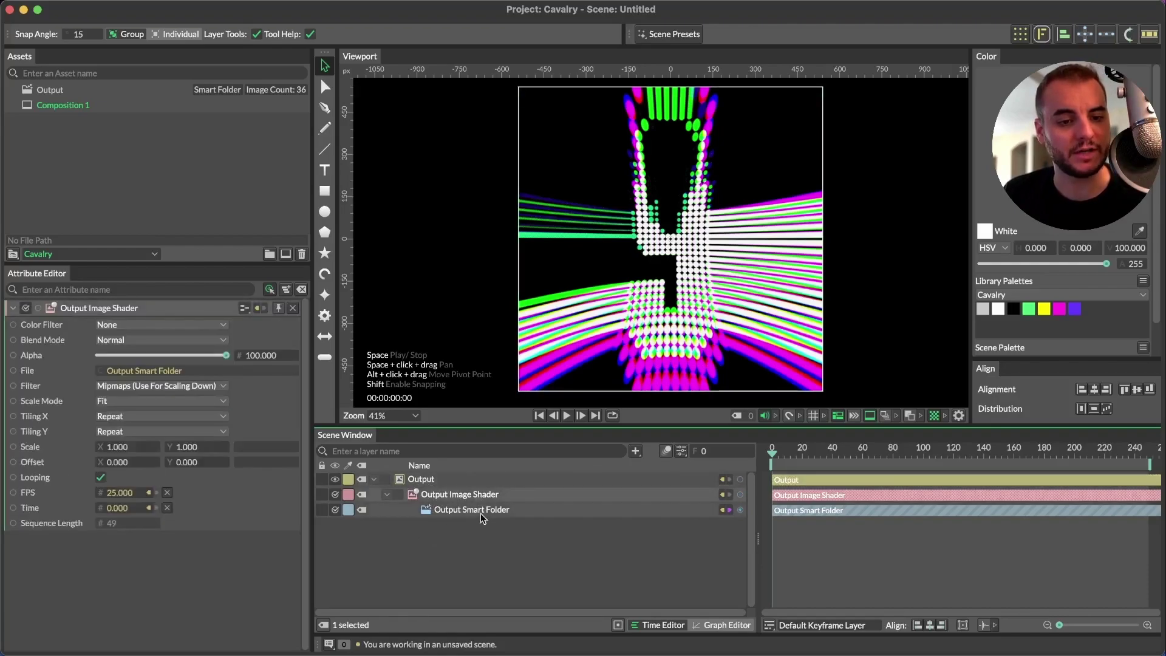
click(484, 514)
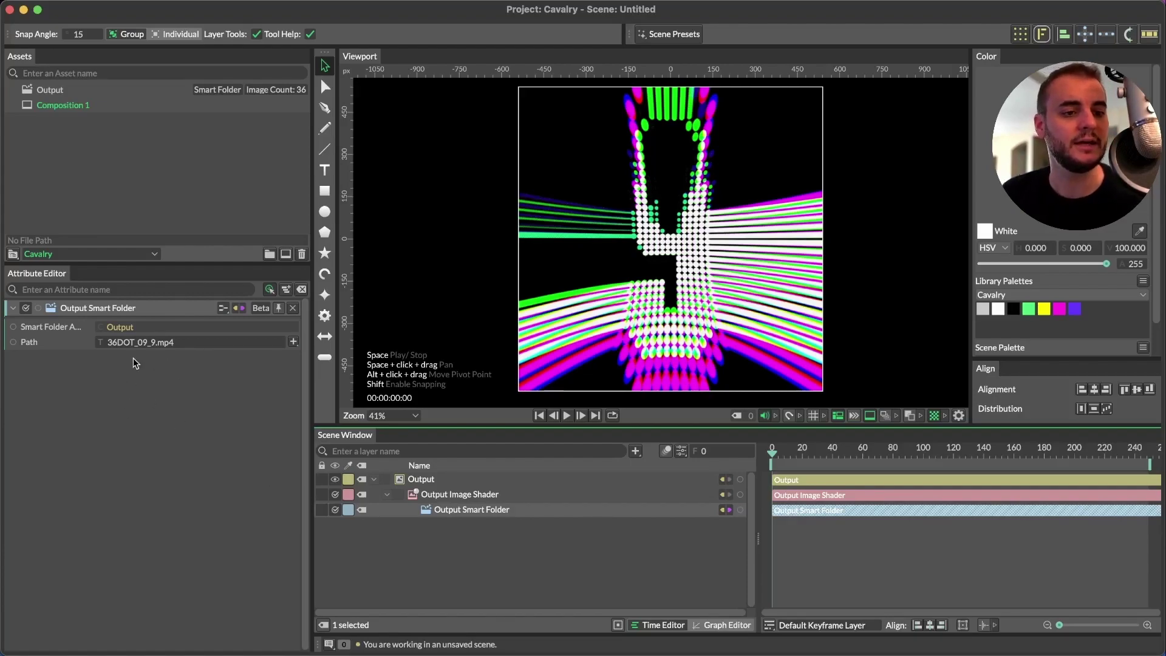
drag(119, 342, 107, 342)
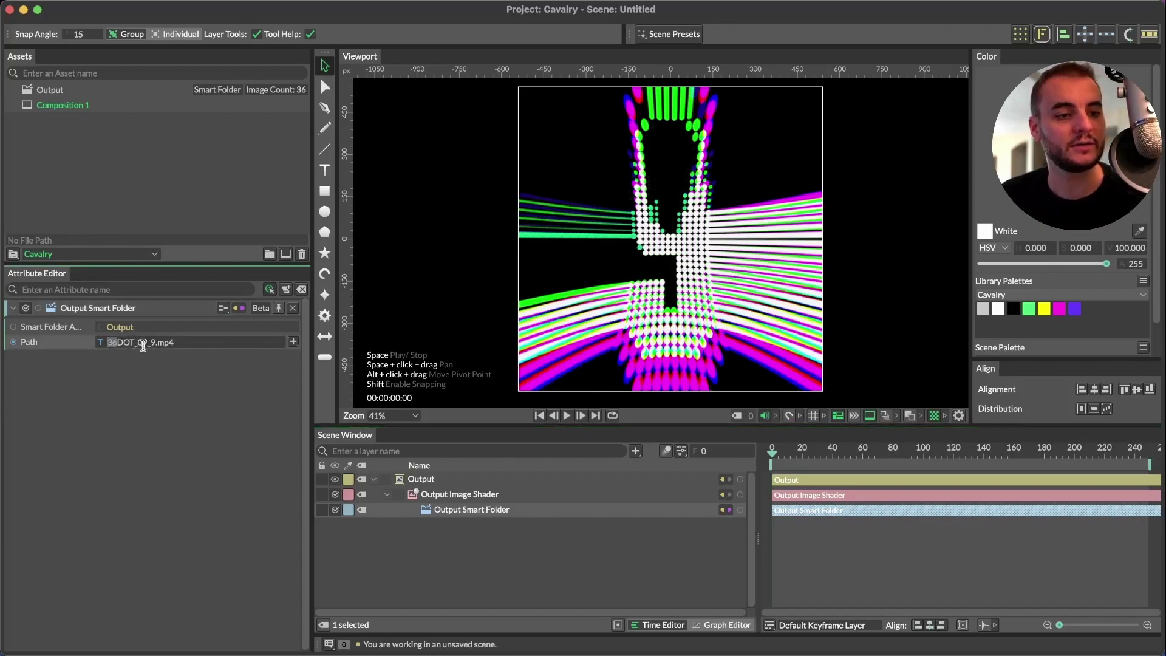
click(146, 342)
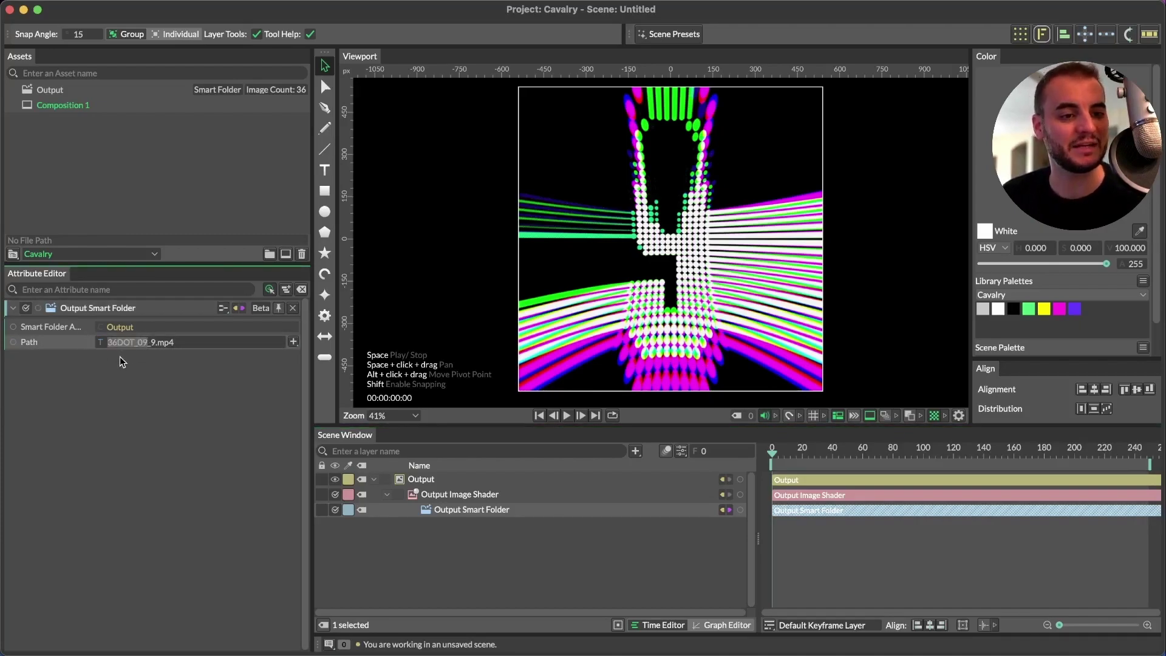
click(117, 342)
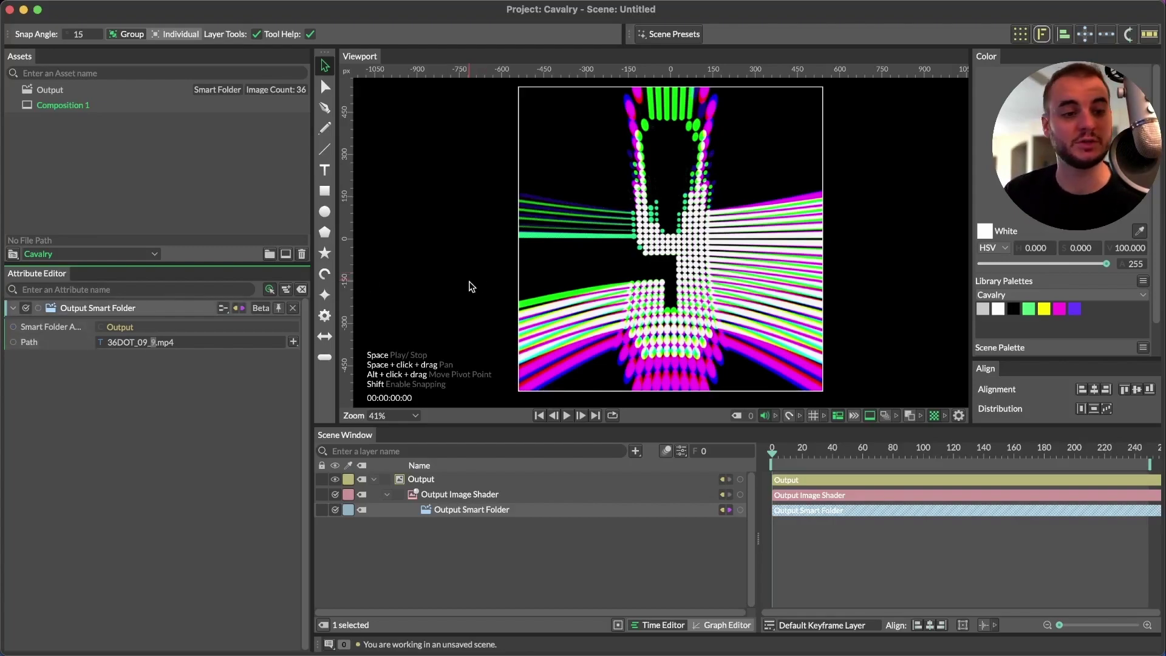
text(=0)
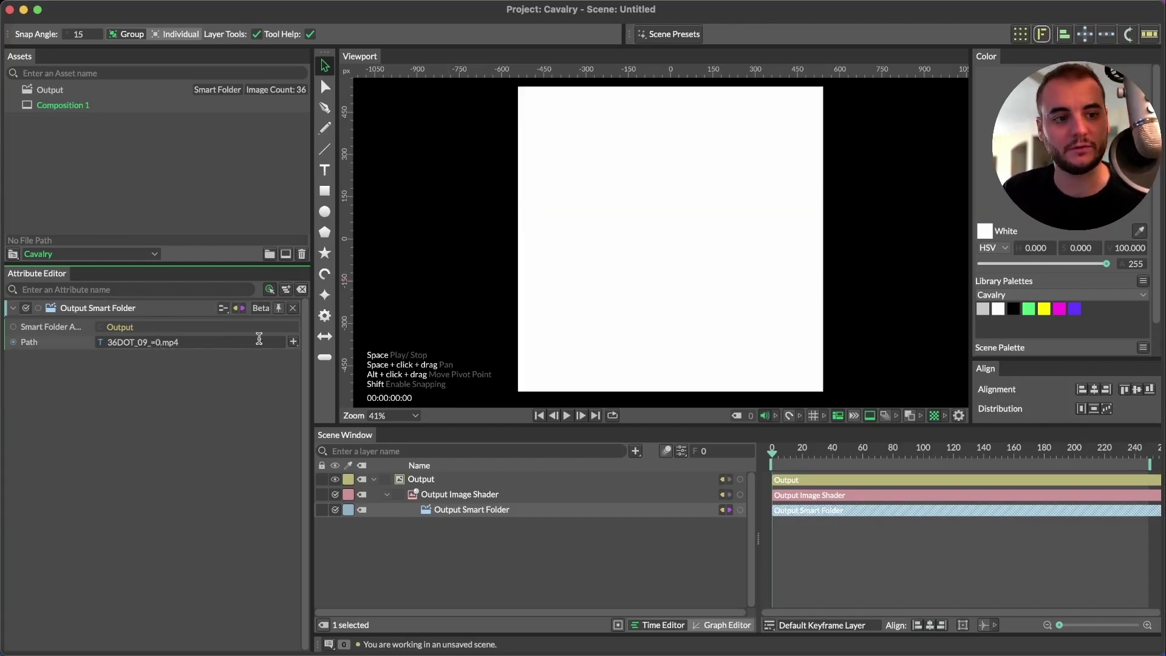
key(BackSpace)
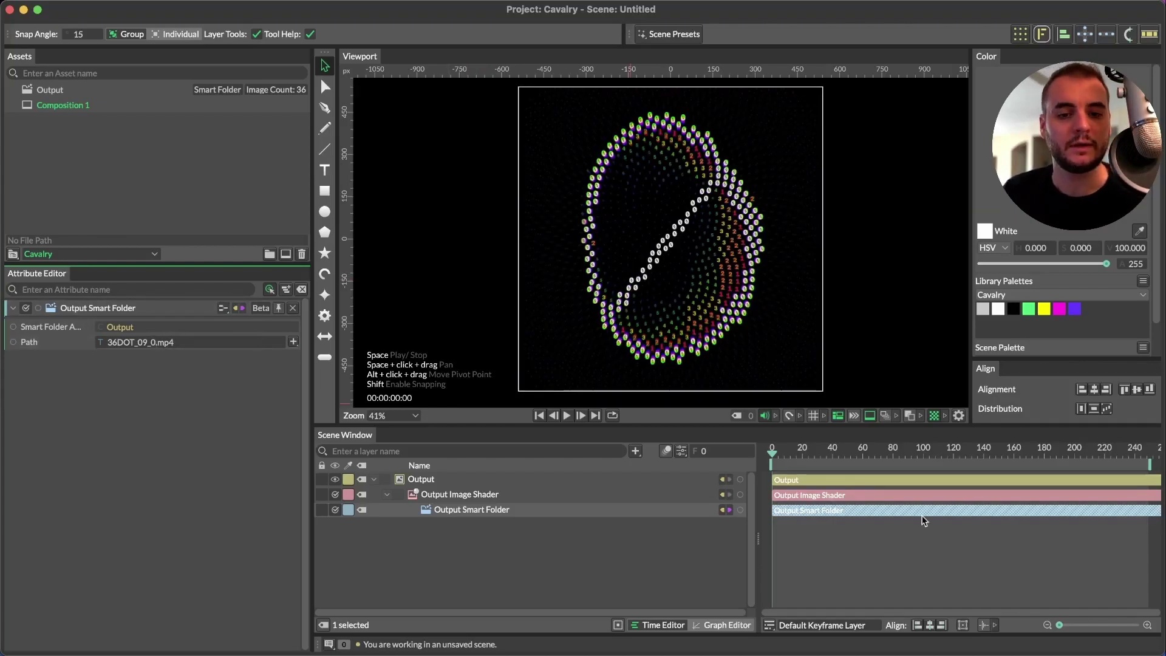
drag(827, 452, 1023, 449)
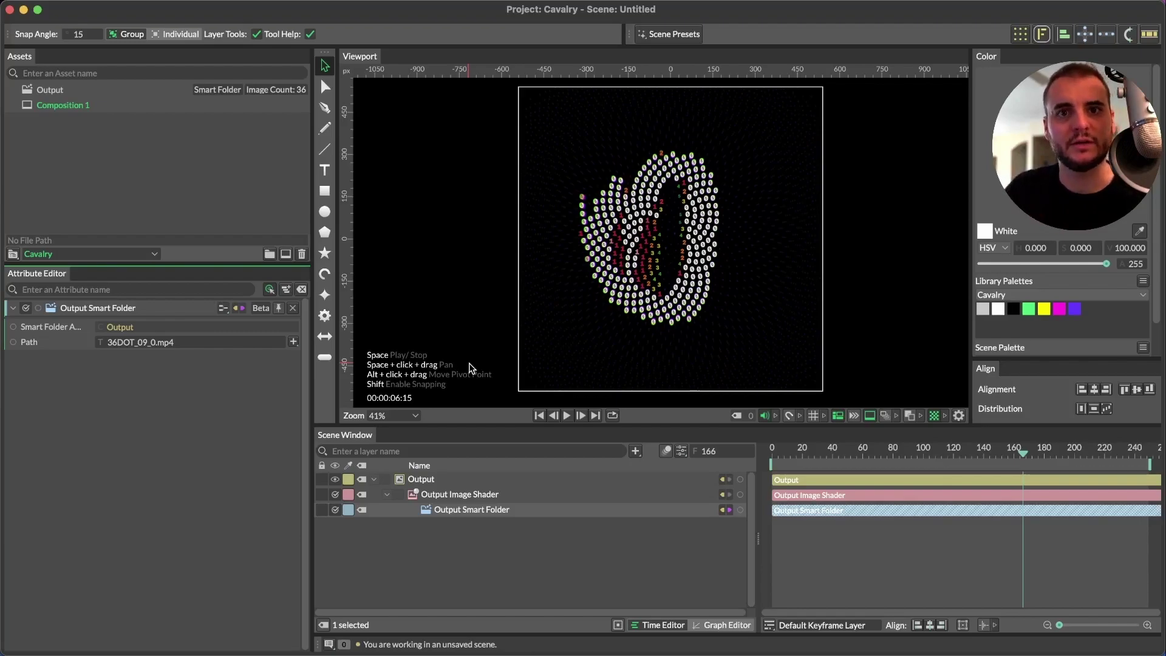
Step: Rename Composition 1 to 'Reel'
click(66, 106)
click(67, 106)
text(Reel)
key(Return)
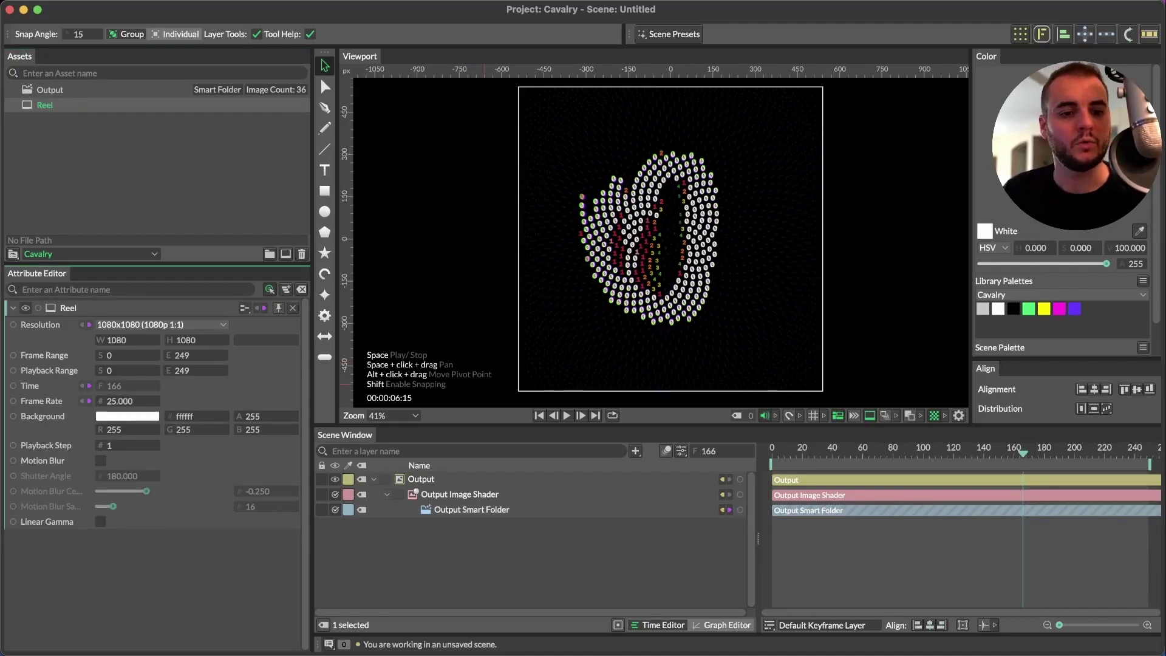
Step: Drive the smart folder path with a Formatted String generator reading 36DOT_09_{0}.mp4
click(451, 515)
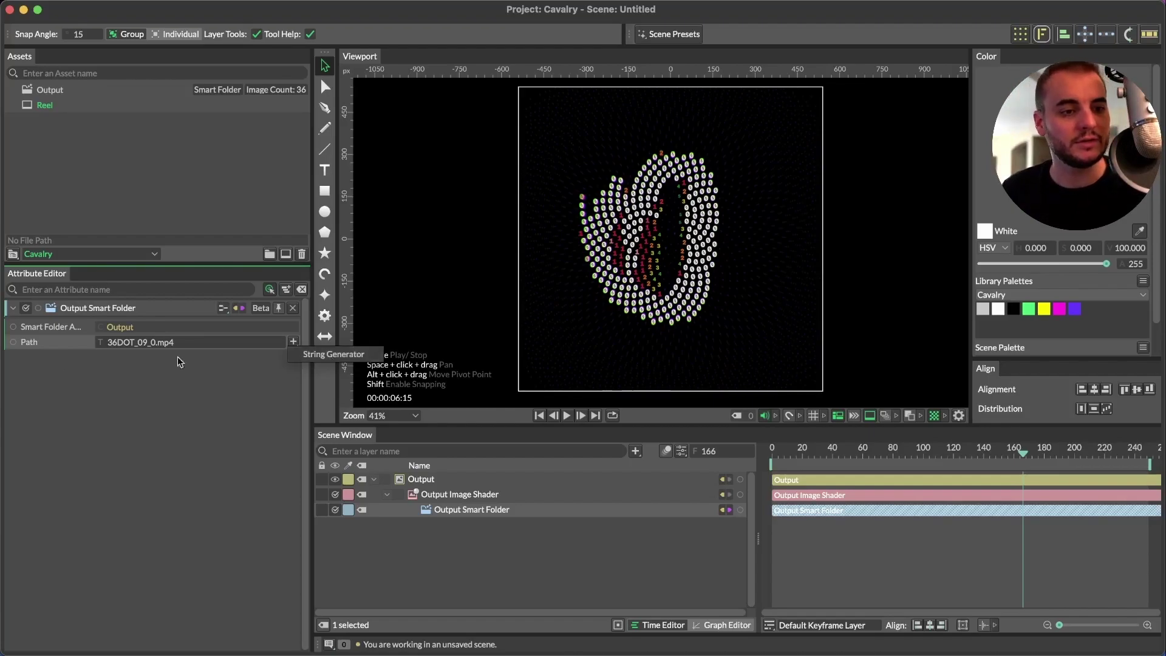
click(330, 356)
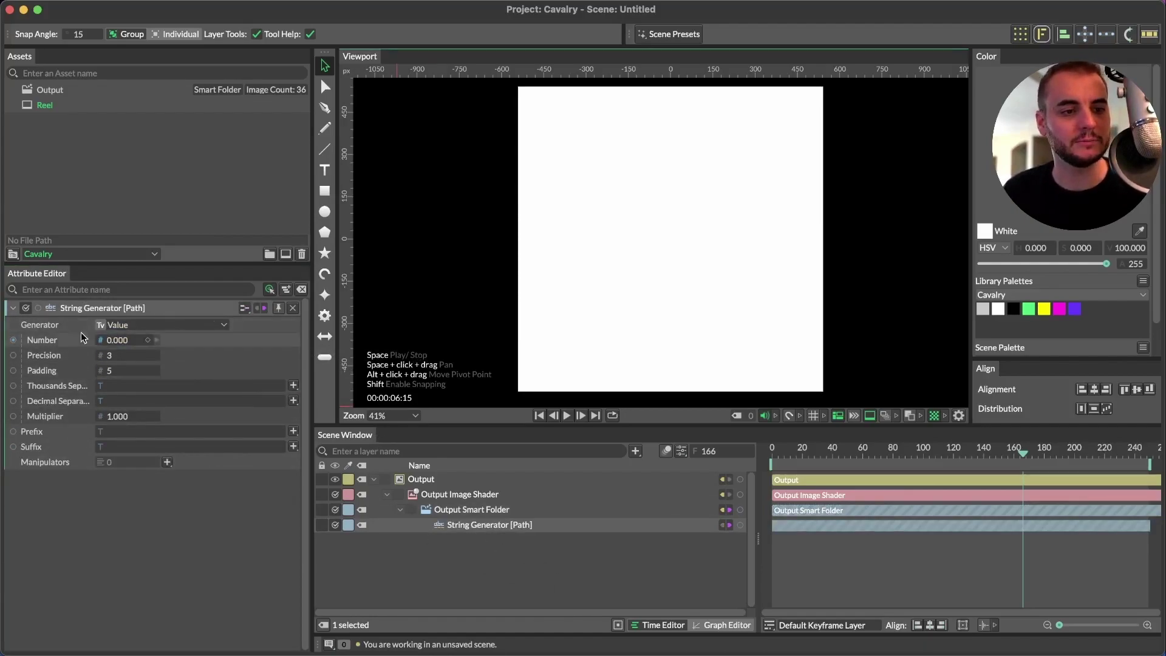
click(198, 326)
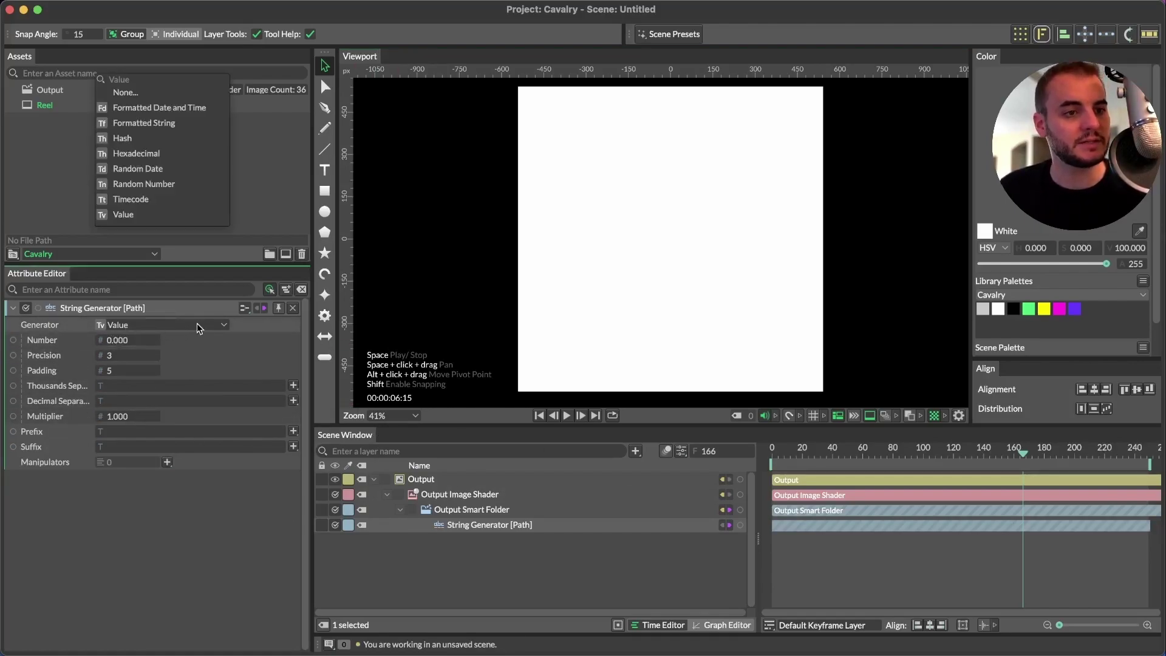
click(158, 122)
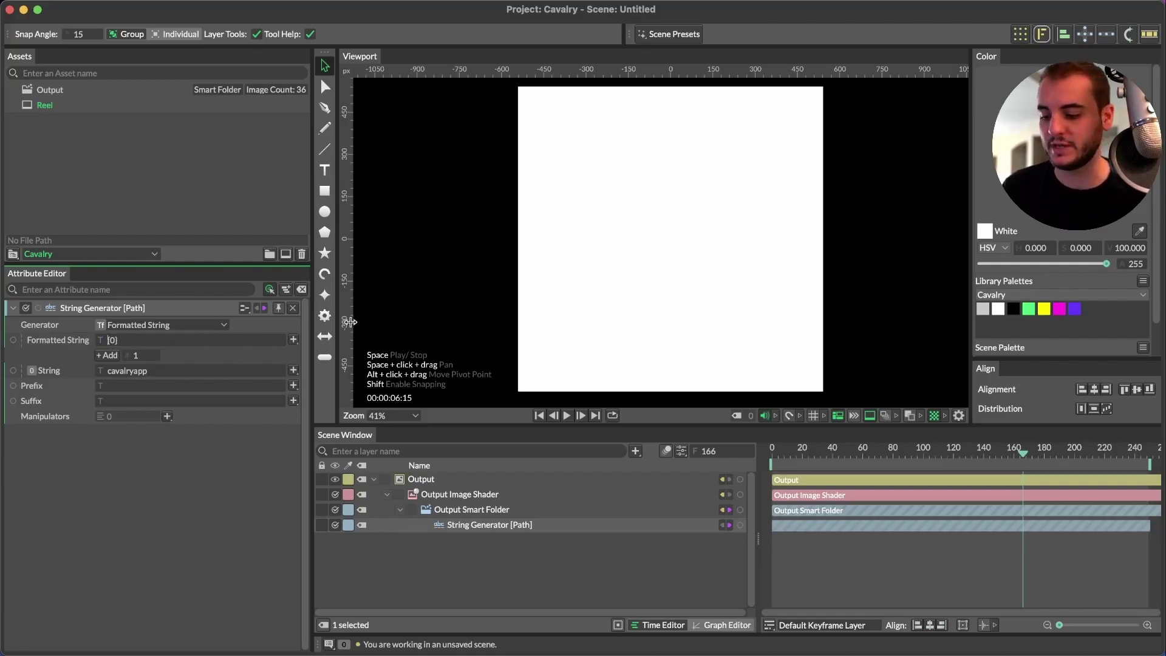
text(36DOT+)
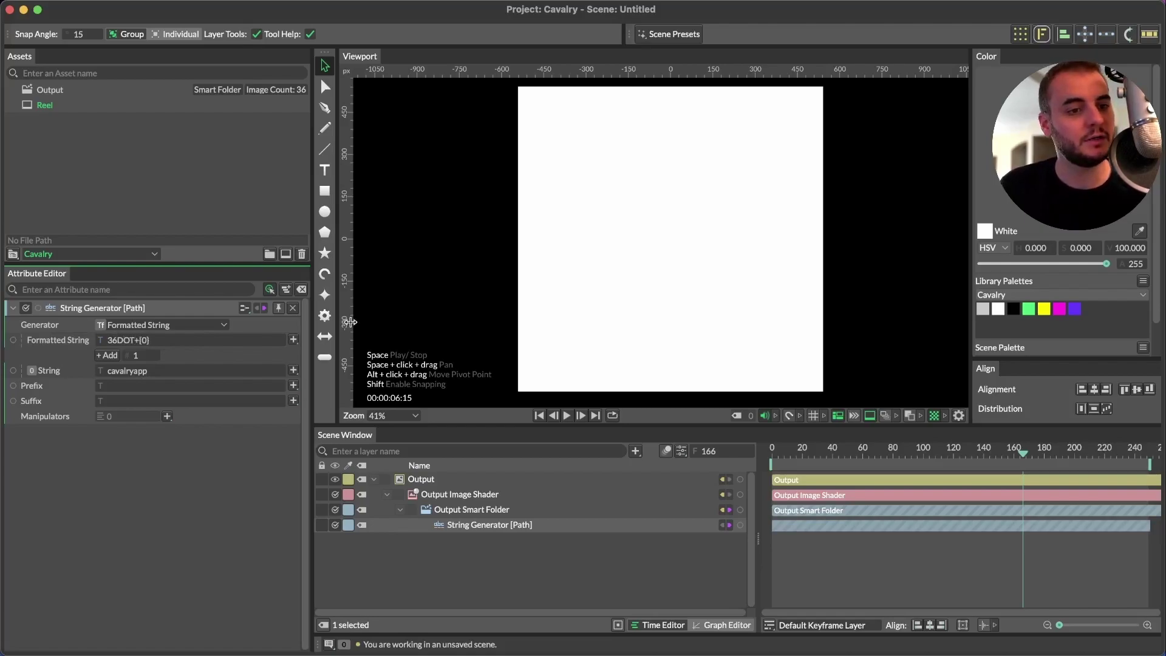
key(BackSpace)
text(_)
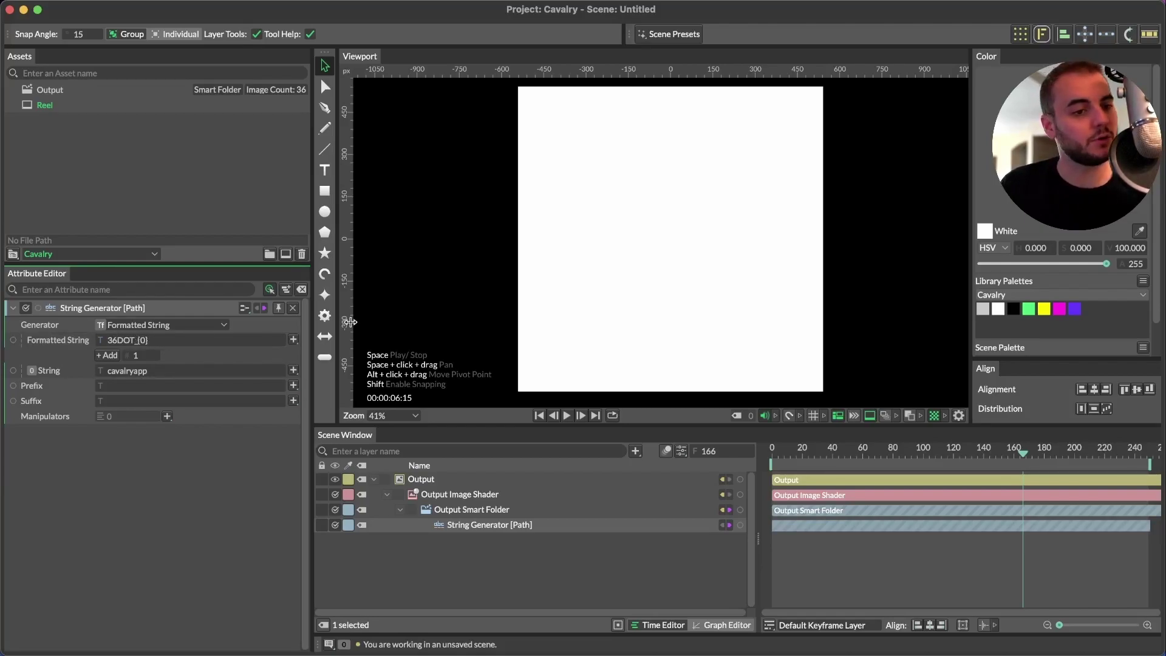
text(09_)
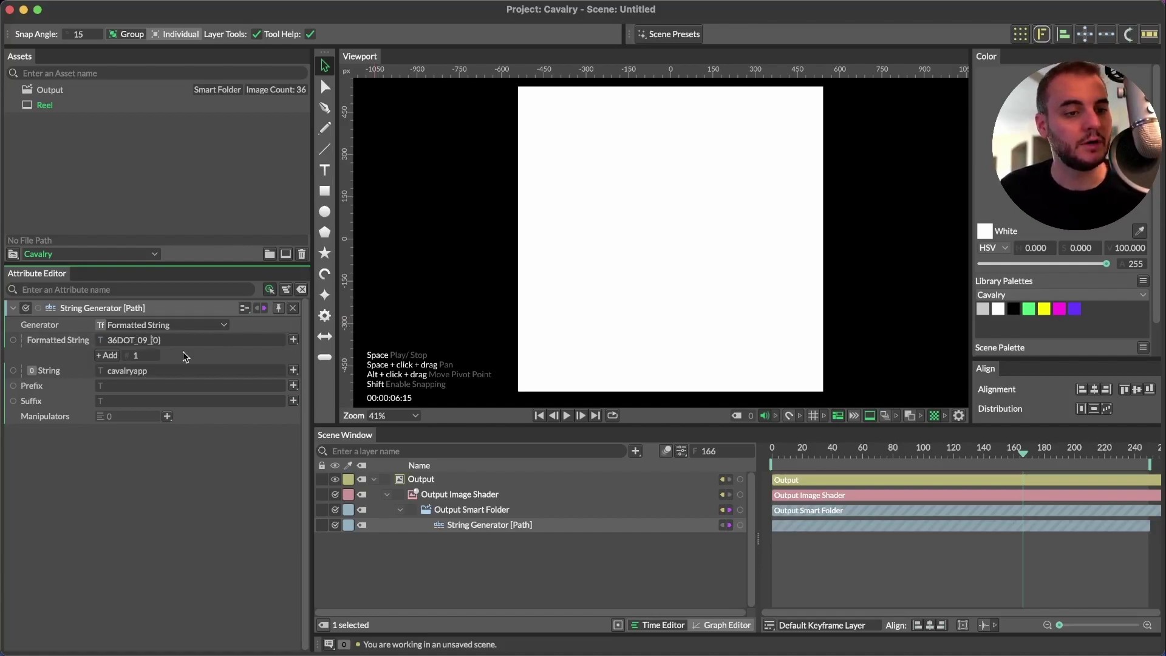
click(116, 384)
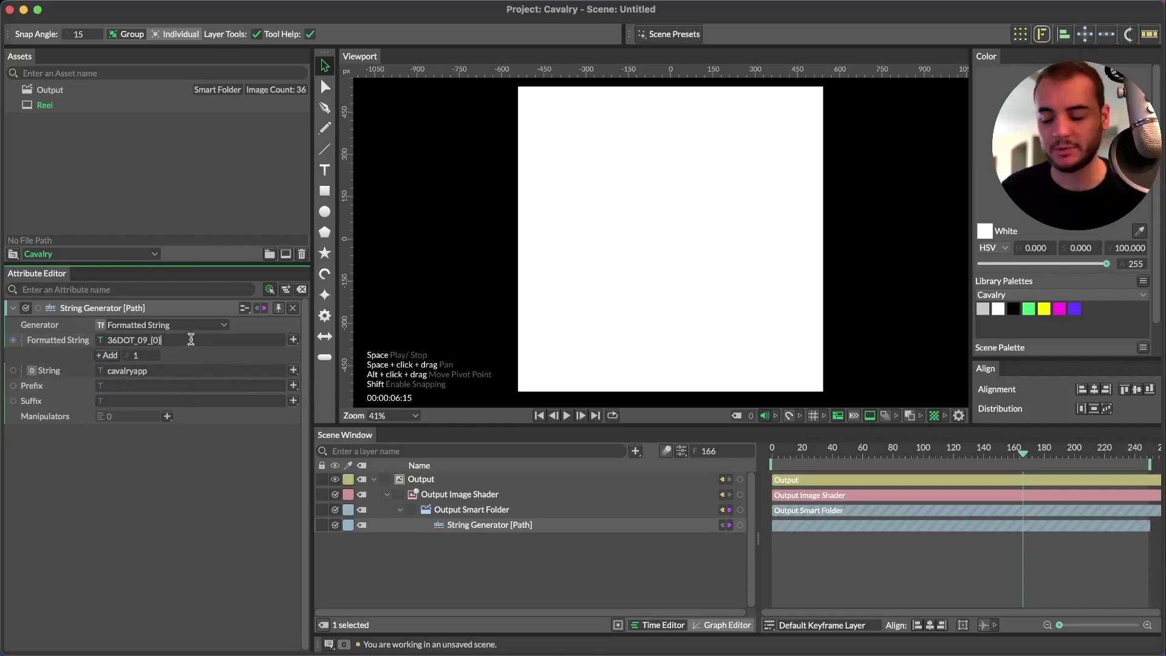
text(mp4)
key(Tab)
Step: Set the generator's string to the letter B
text(BV)
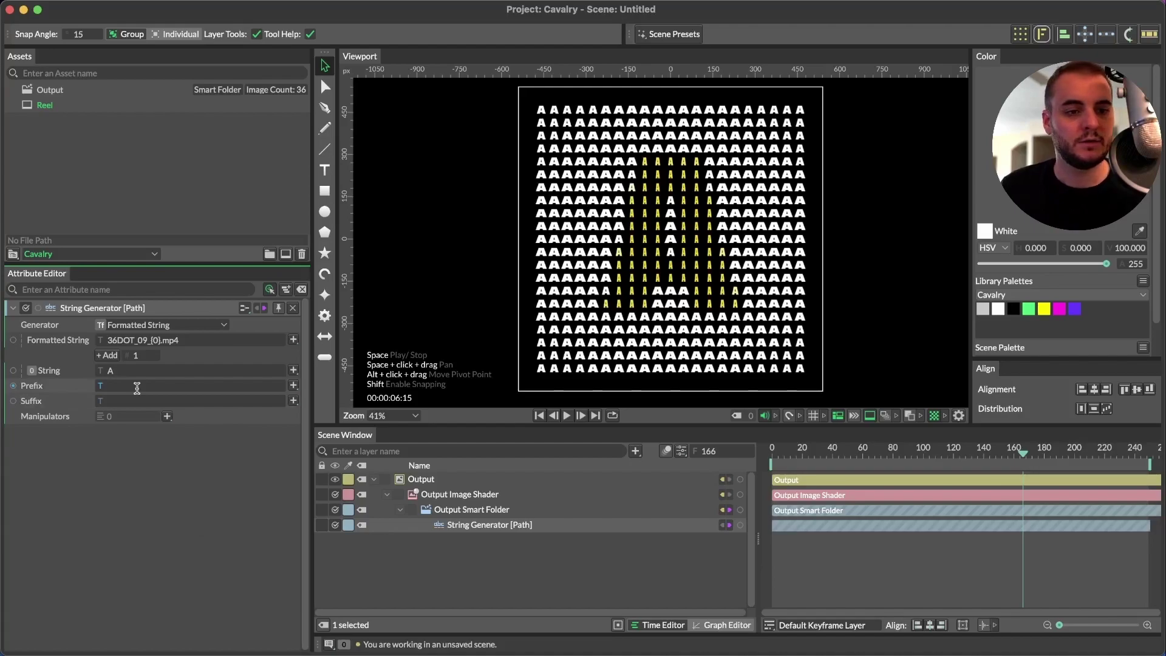
key(BackSpace)
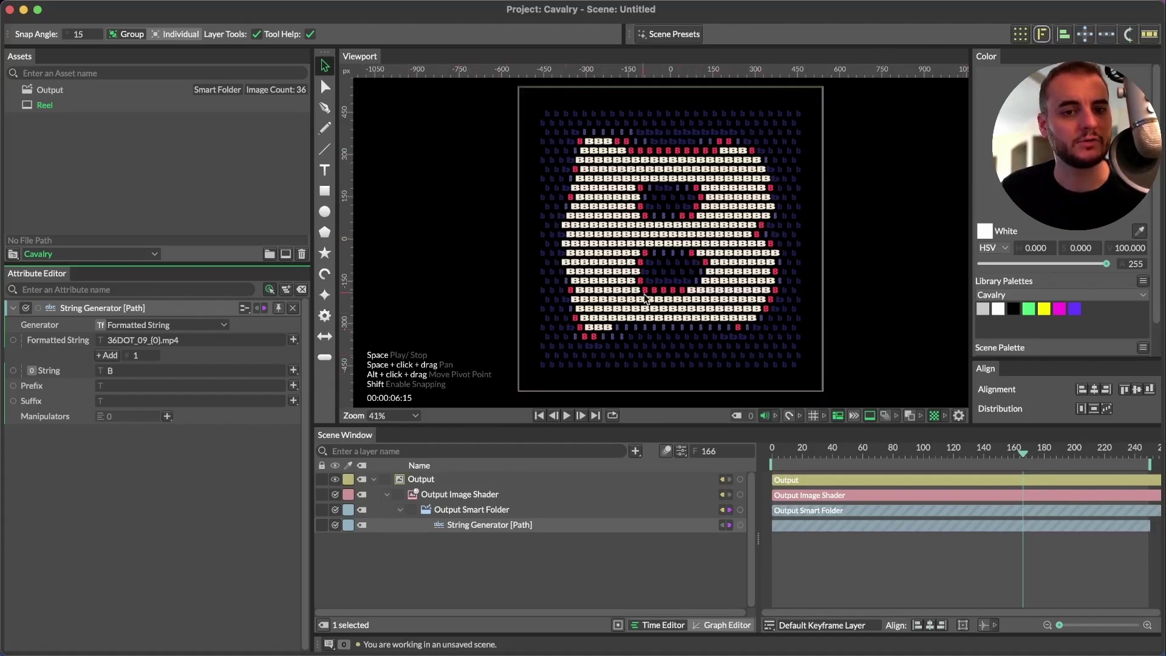
click(191, 376)
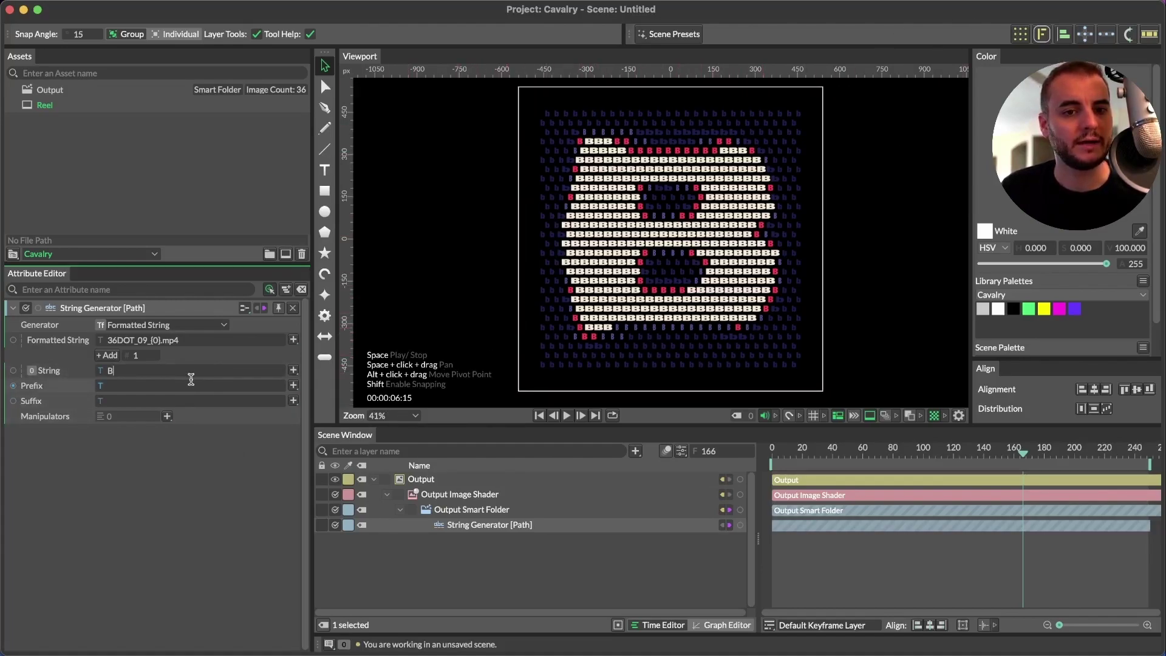
Step: Drive the string with String Generator 2, type None, prefix ABCDEFGHIJKLMNOPQRSTUVWXYZ0123456
click(294, 371)
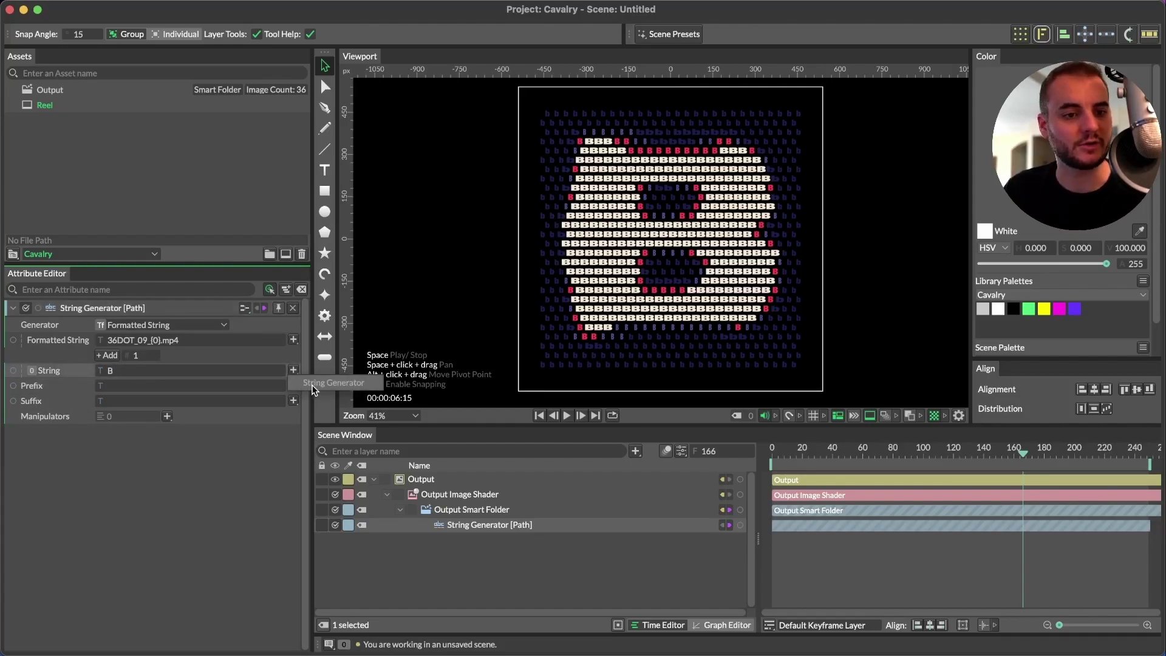
click(120, 372)
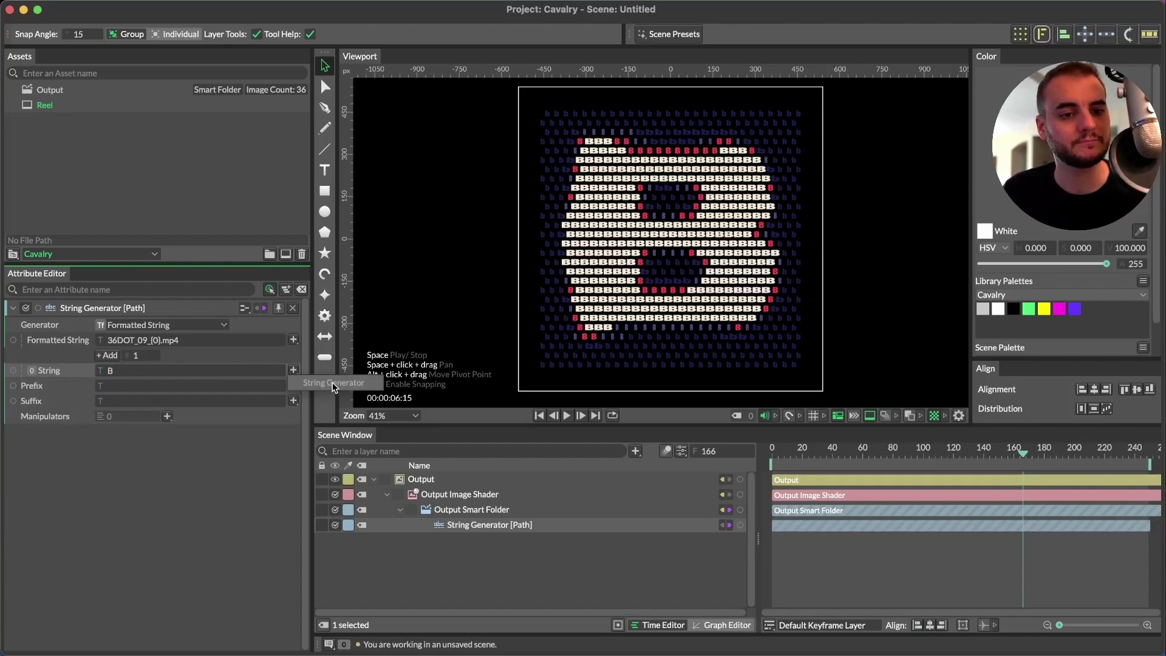
click(333, 384)
click(144, 327)
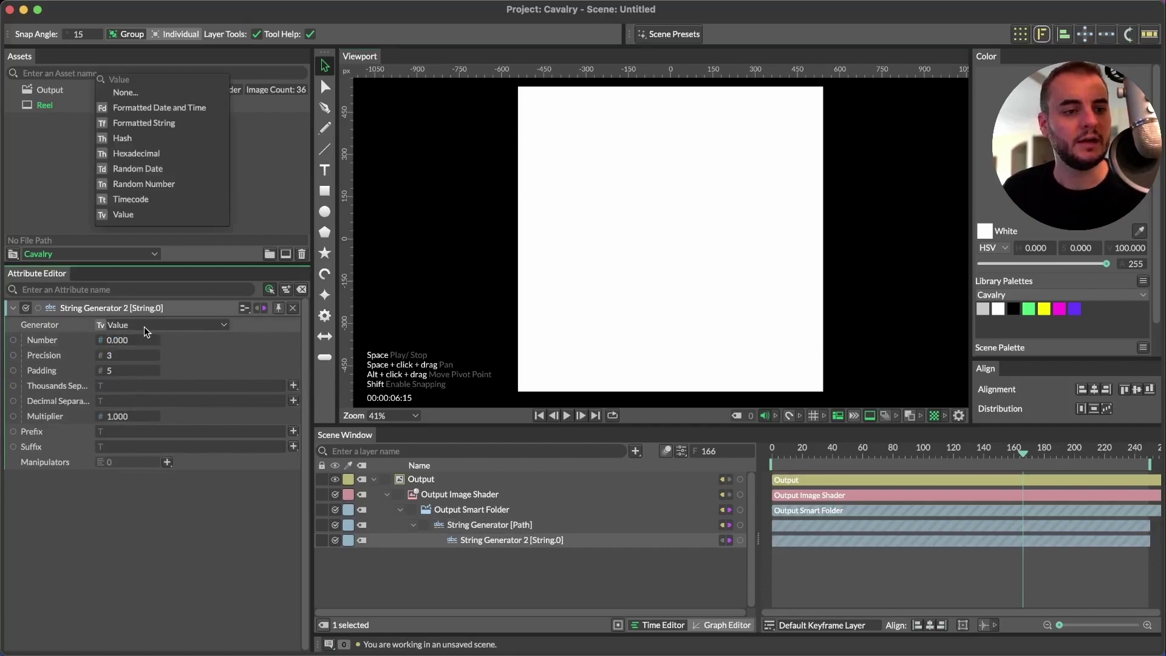
click(126, 94)
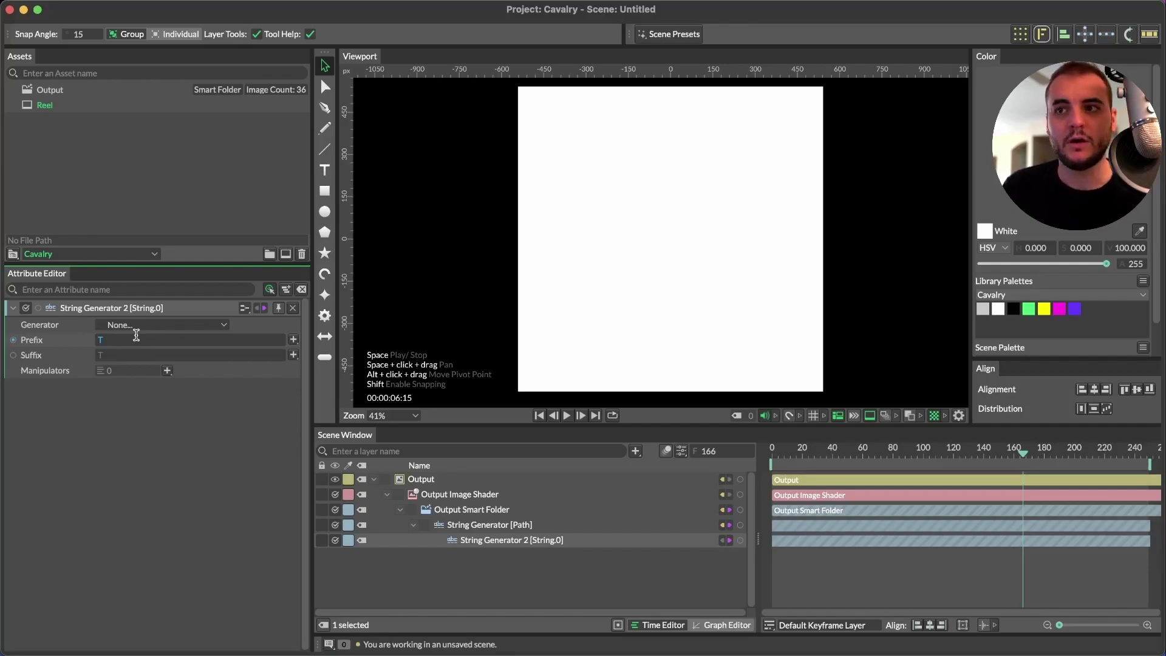
text(ABCDEFG)
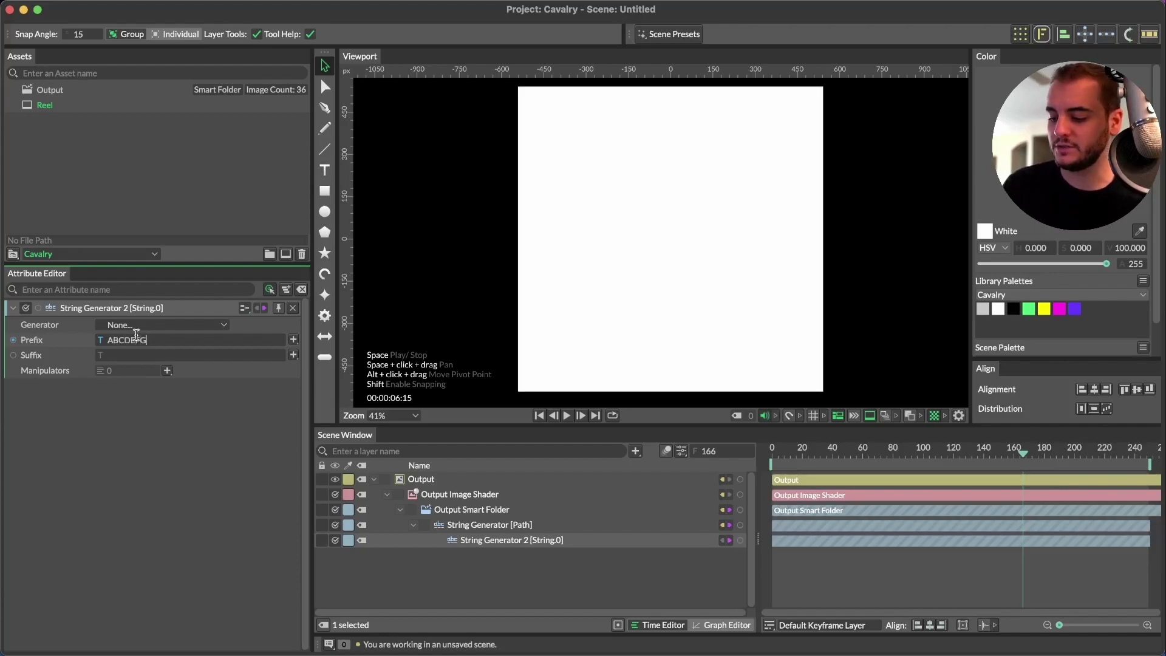
text(HIJKLMNOPQR)
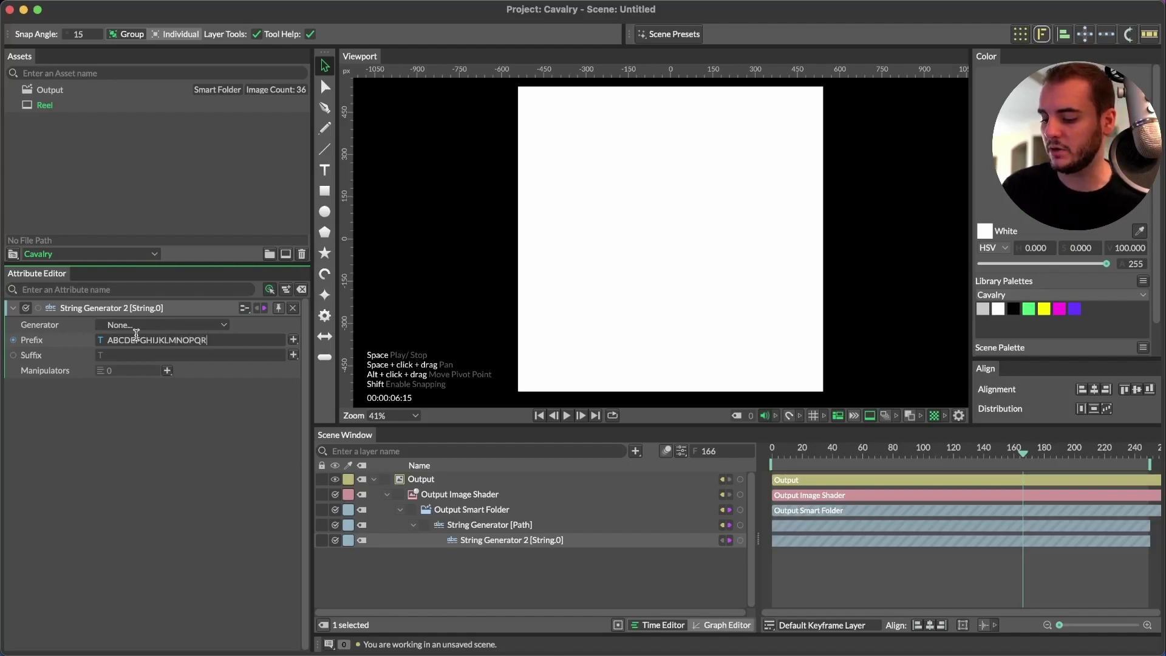
text(STUVWXYZ)
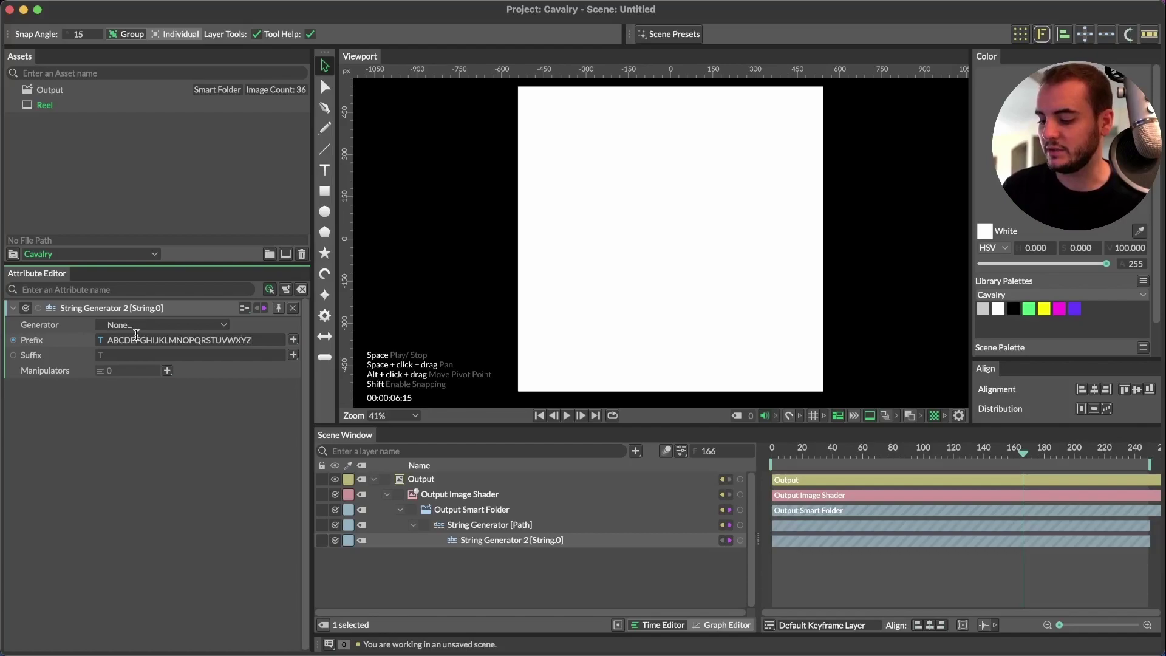
text(0123456)
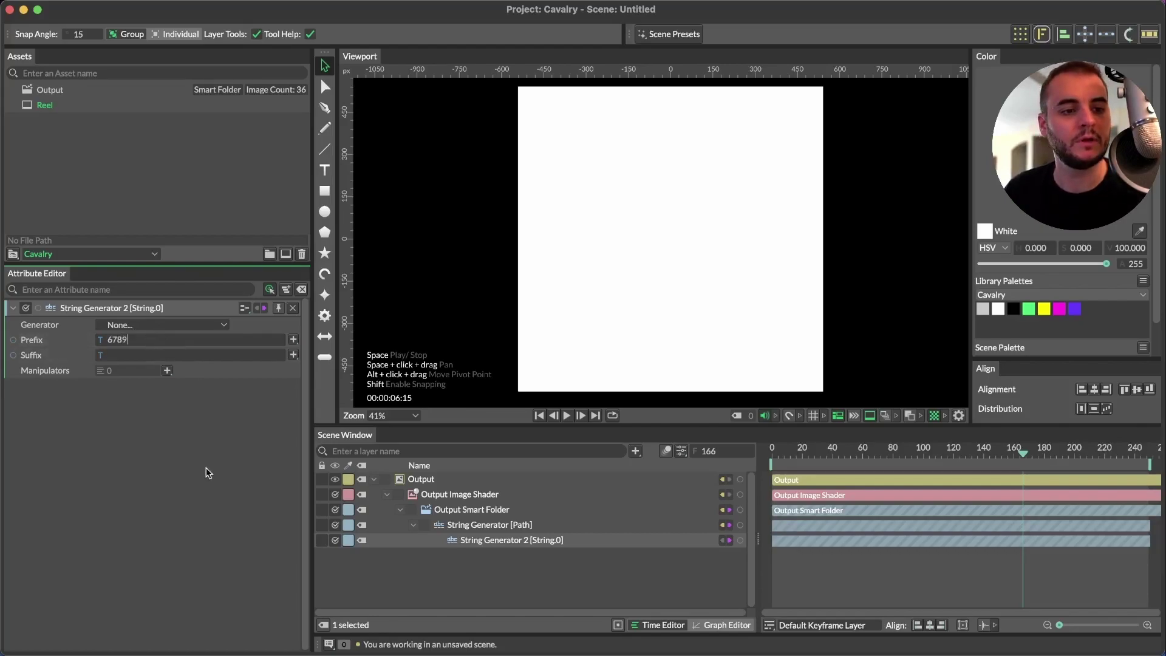
click(516, 558)
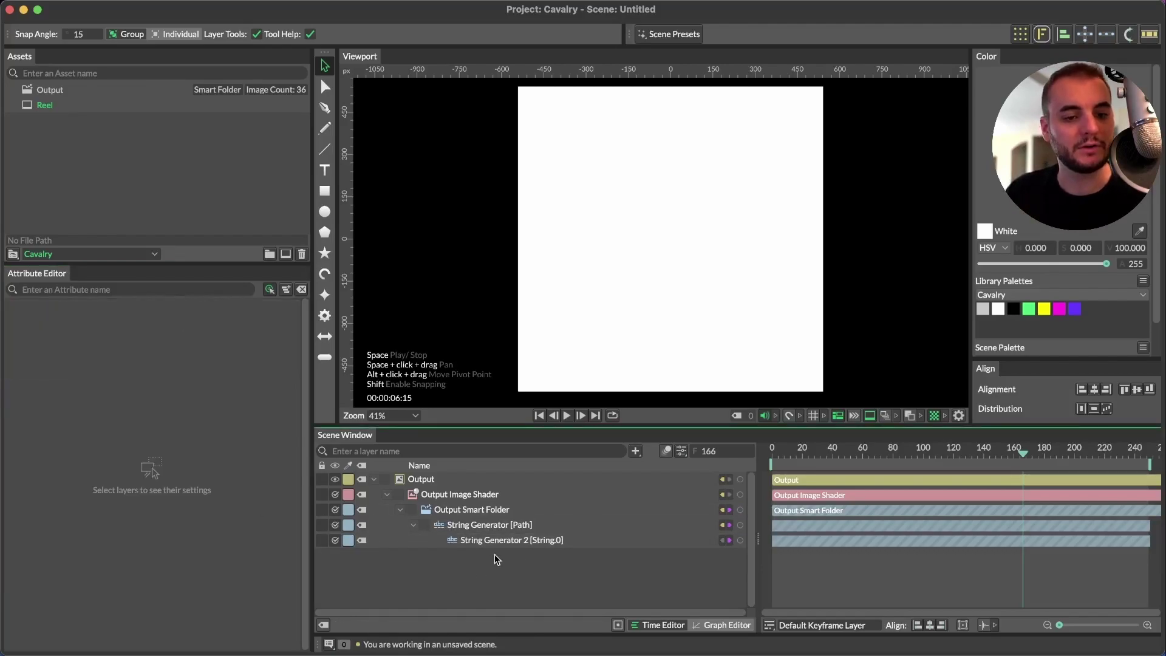
click(501, 542)
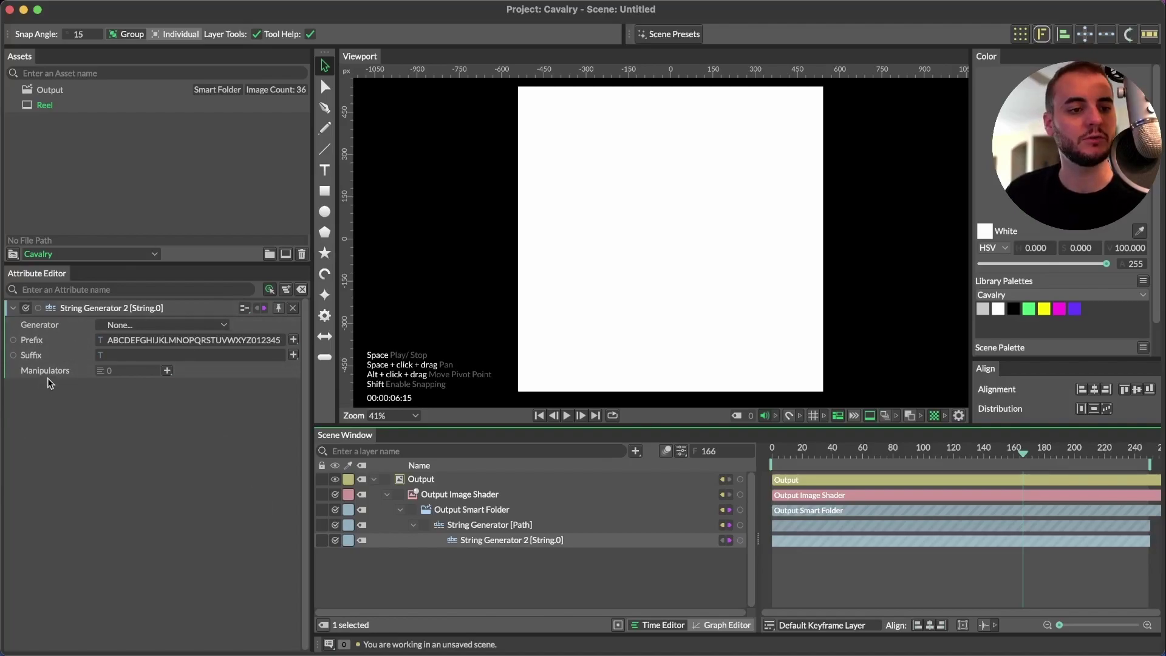
Step: Add a String Manipulator to String Generator 2 and review its settings against the path
click(167, 371)
click(188, 384)
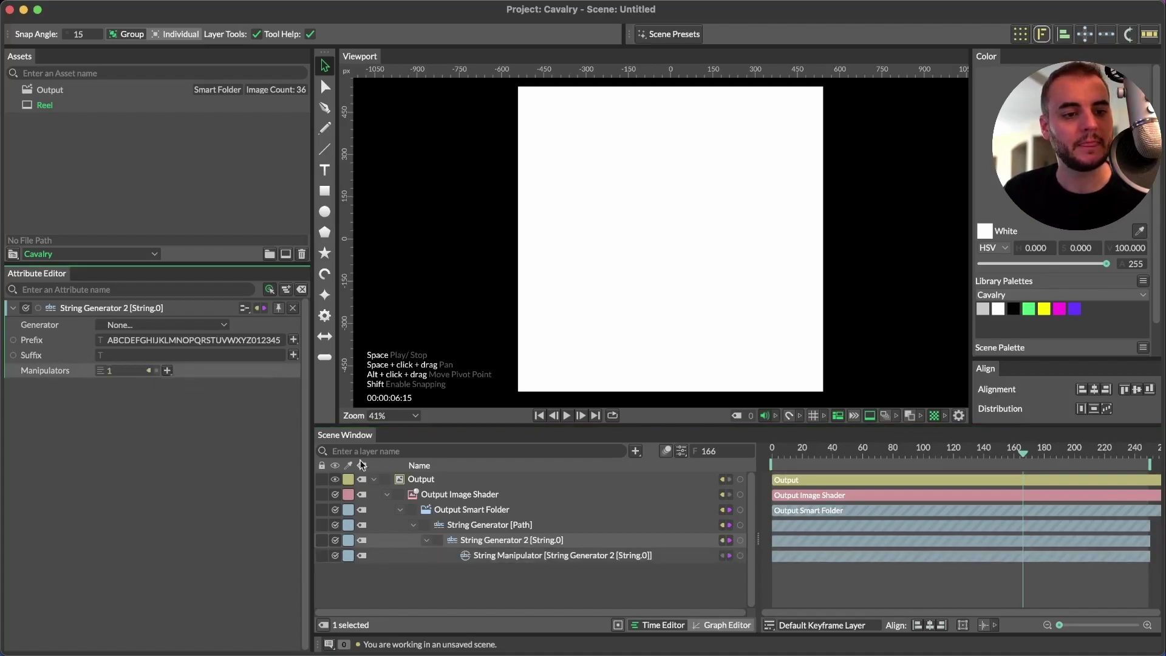
click(509, 557)
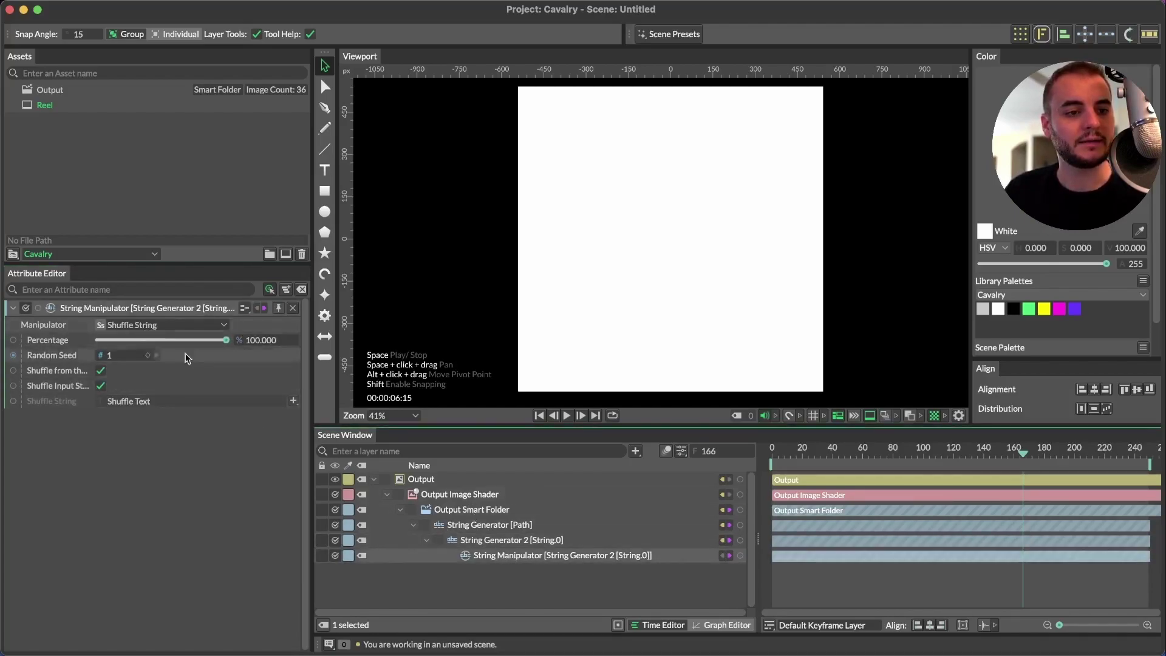
click(565, 542)
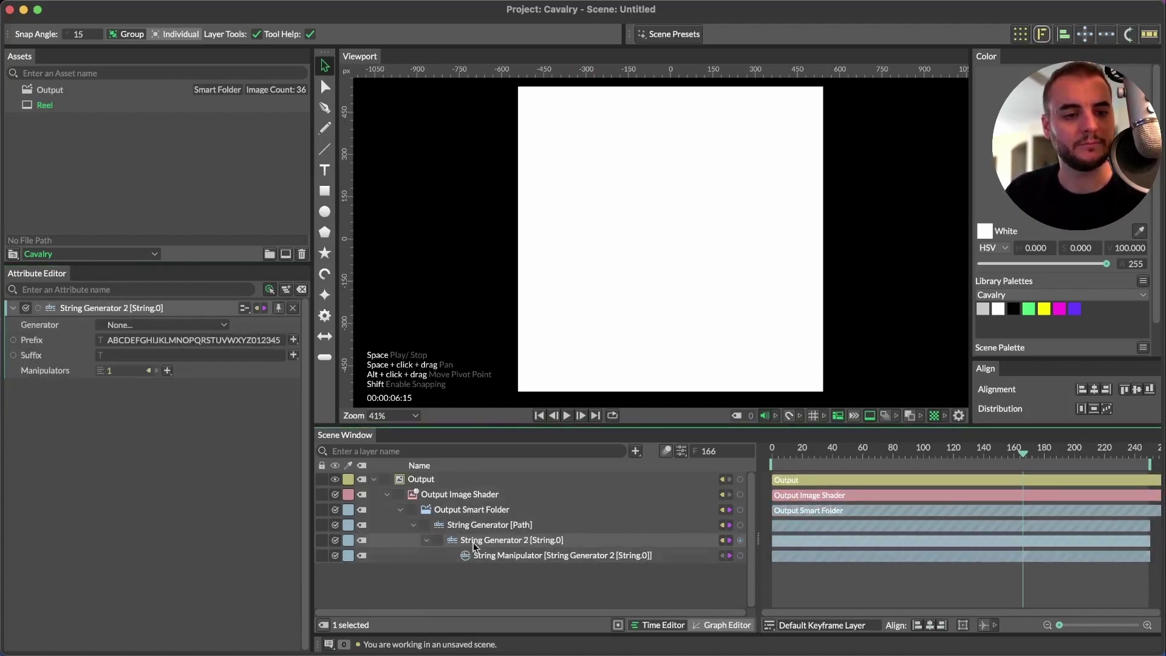
click(601, 555)
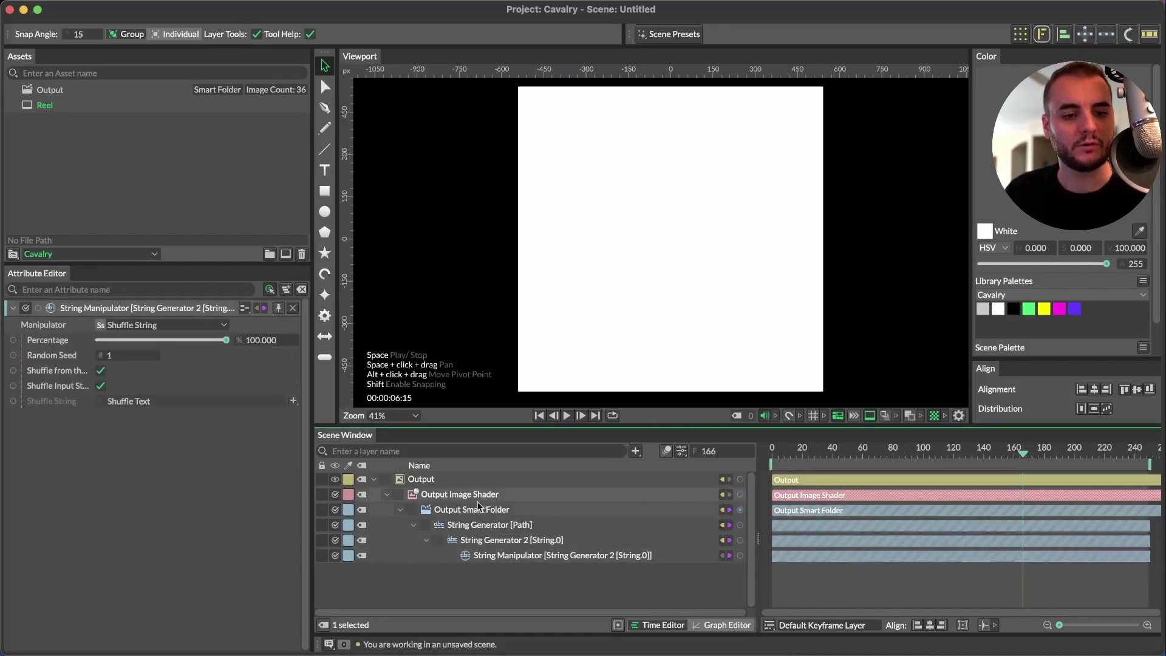
click(472, 509)
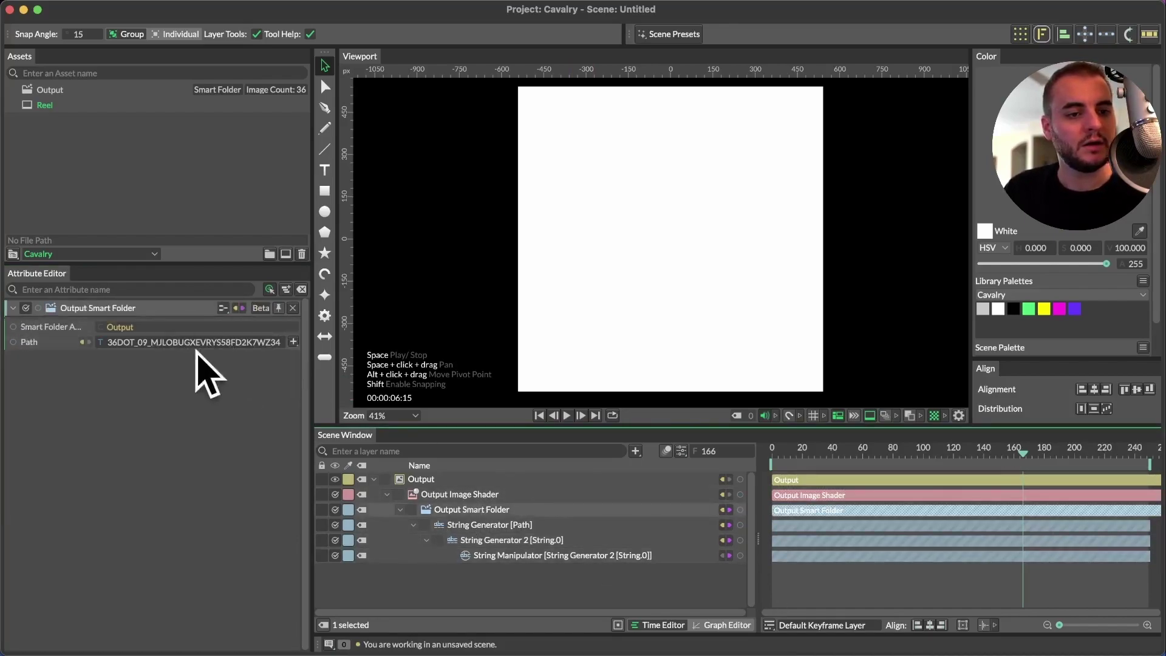
click(526, 555)
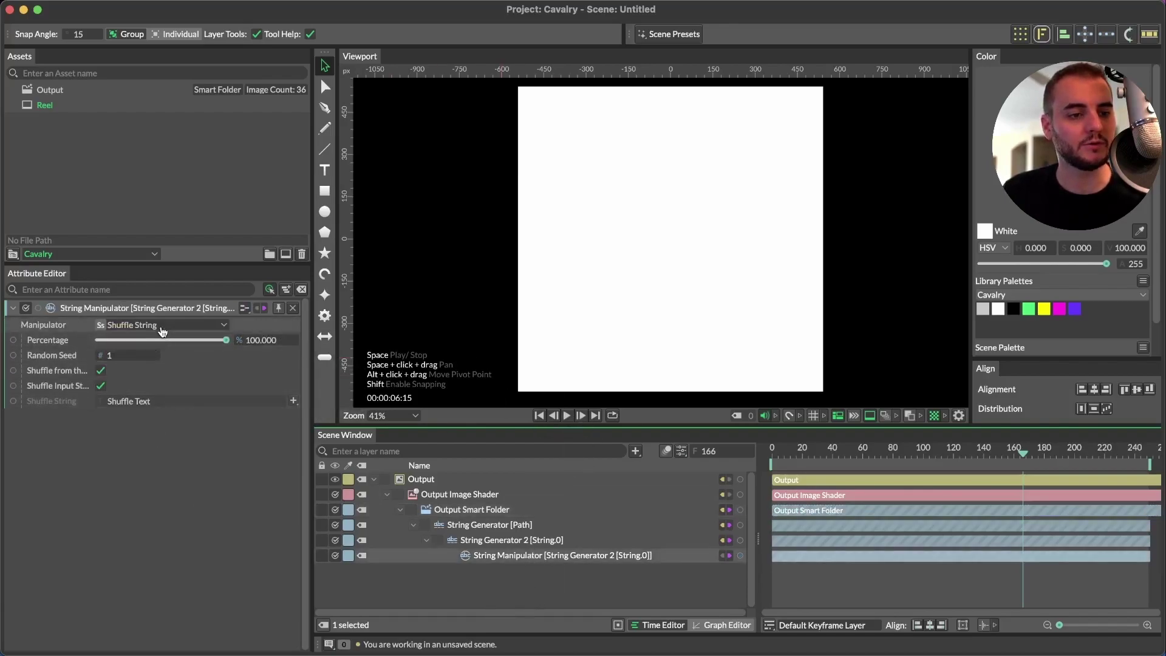
Step: Set the manipulator to Sub-String with End Position 0, linking Start Position to End Position
click(166, 325)
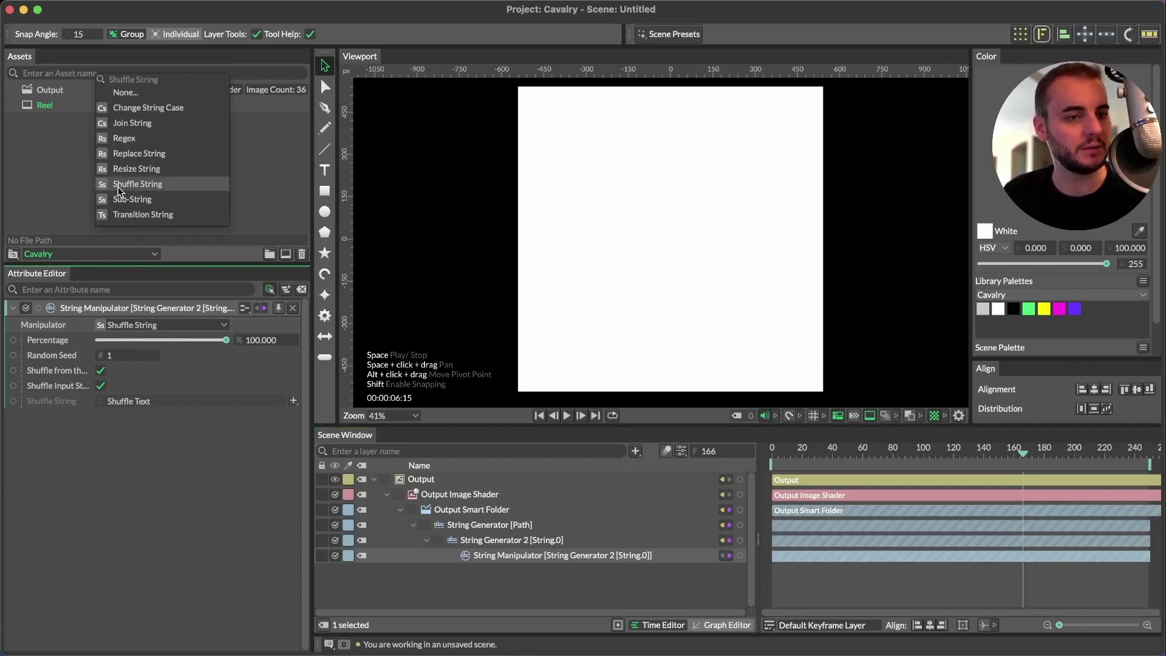
click(128, 200)
click(120, 353)
text(0)
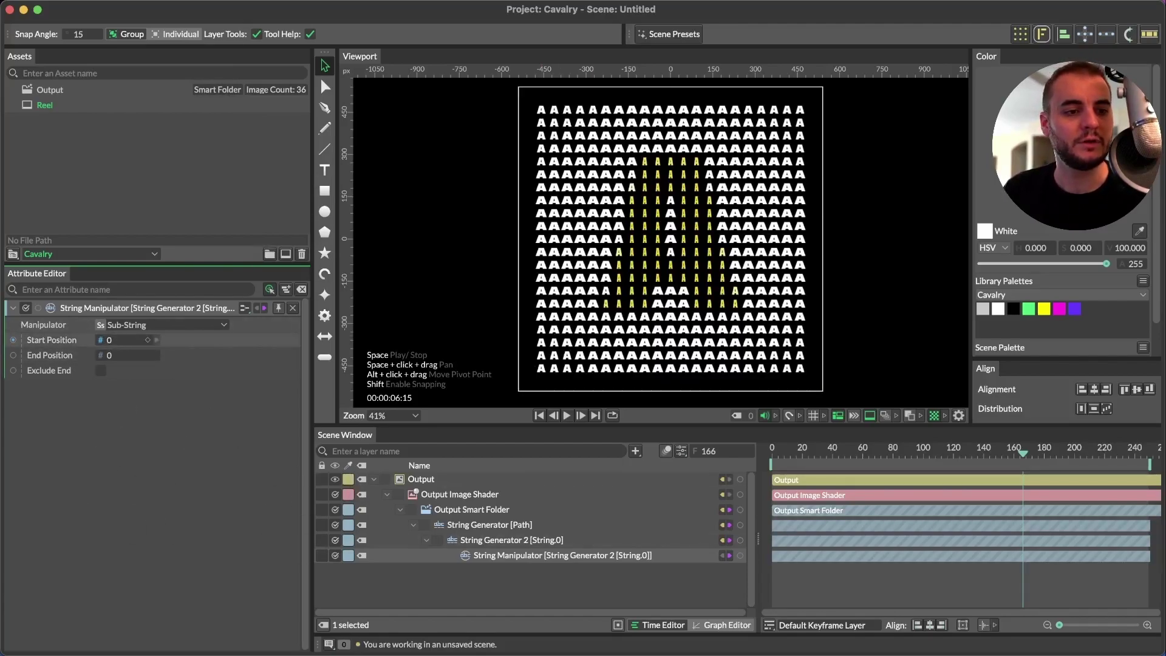
drag(108, 340, 116, 355)
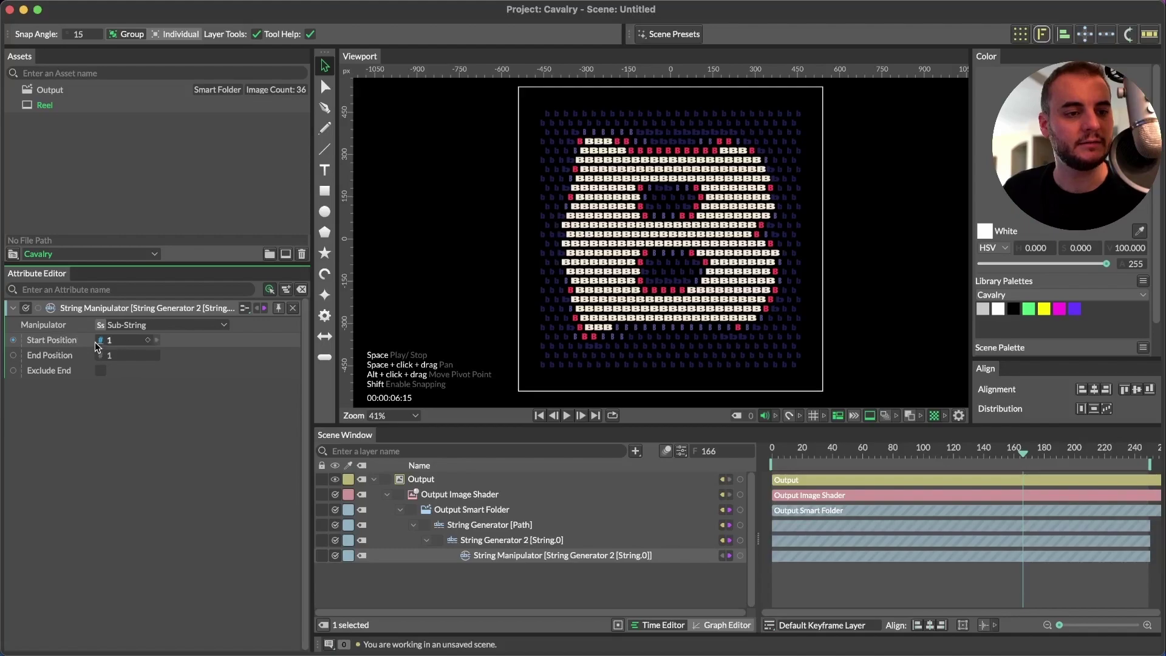
drag(103, 337, 120, 358)
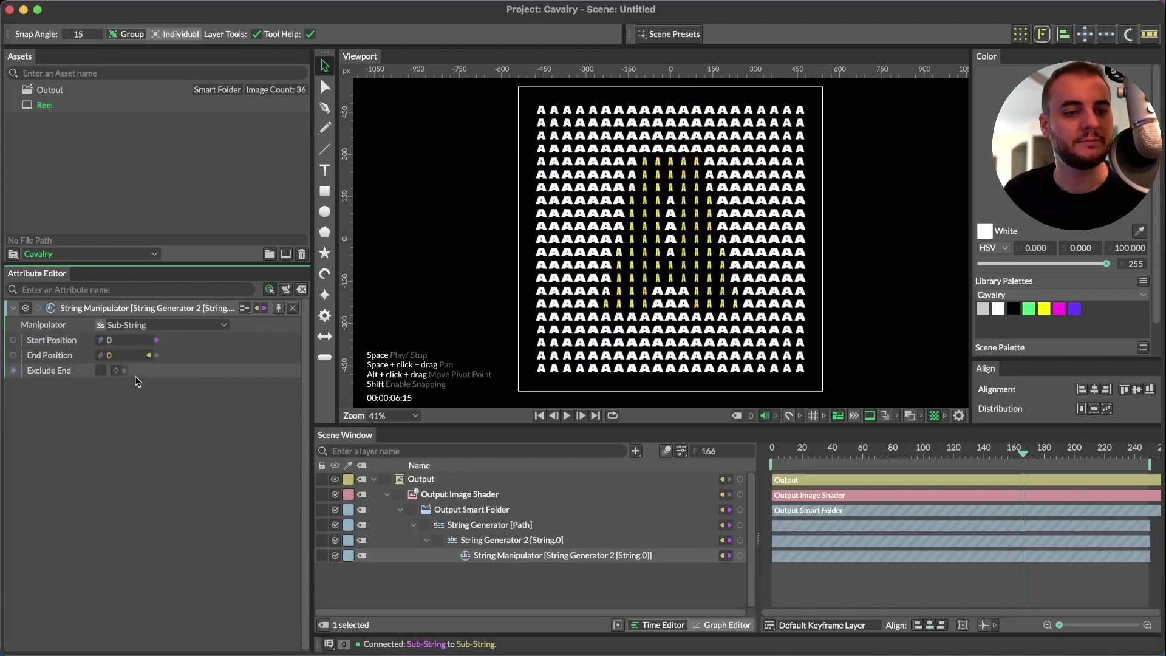
drag(979, 460, 767, 454)
Step: Keyframe Start Position at 0 on frame 0 and 35 on frame 249, then play it back
click(148, 341)
drag(905, 452, 1154, 455)
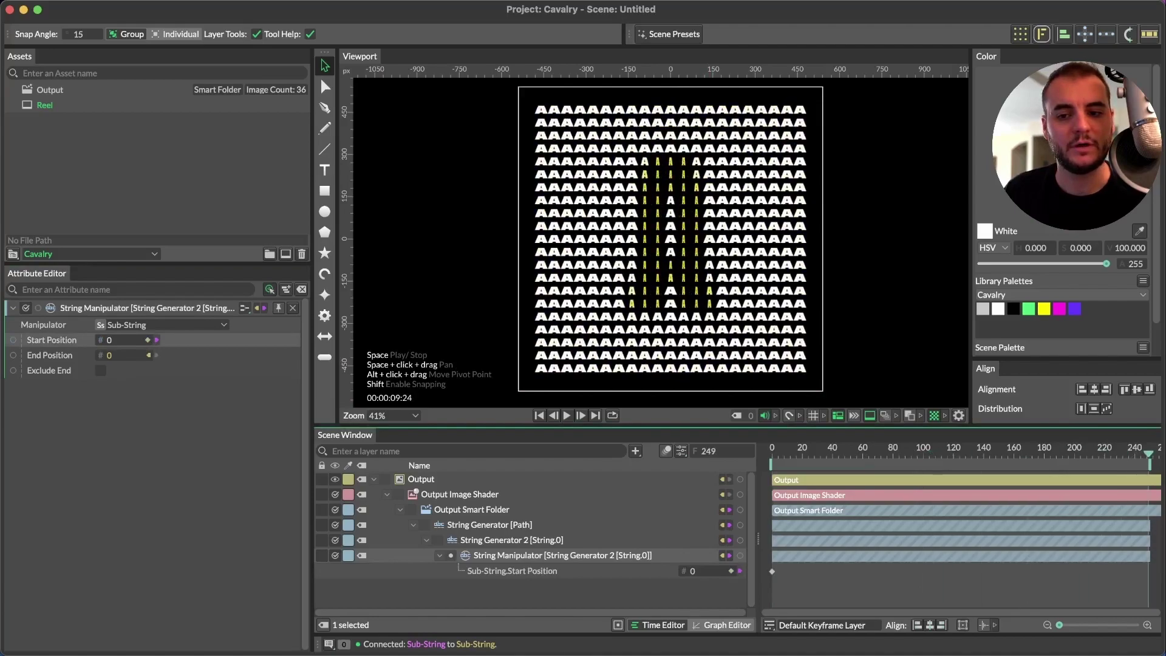
click(112, 340)
text(35)
key(Return)
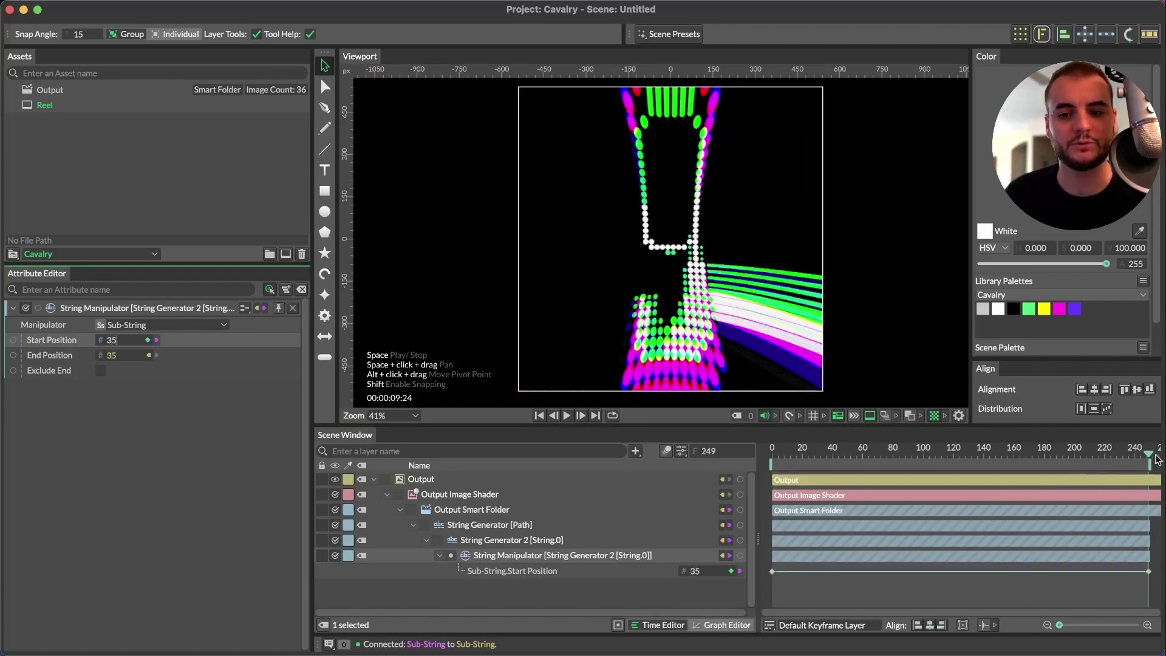
drag(1140, 453, 679, 435)
key(space)
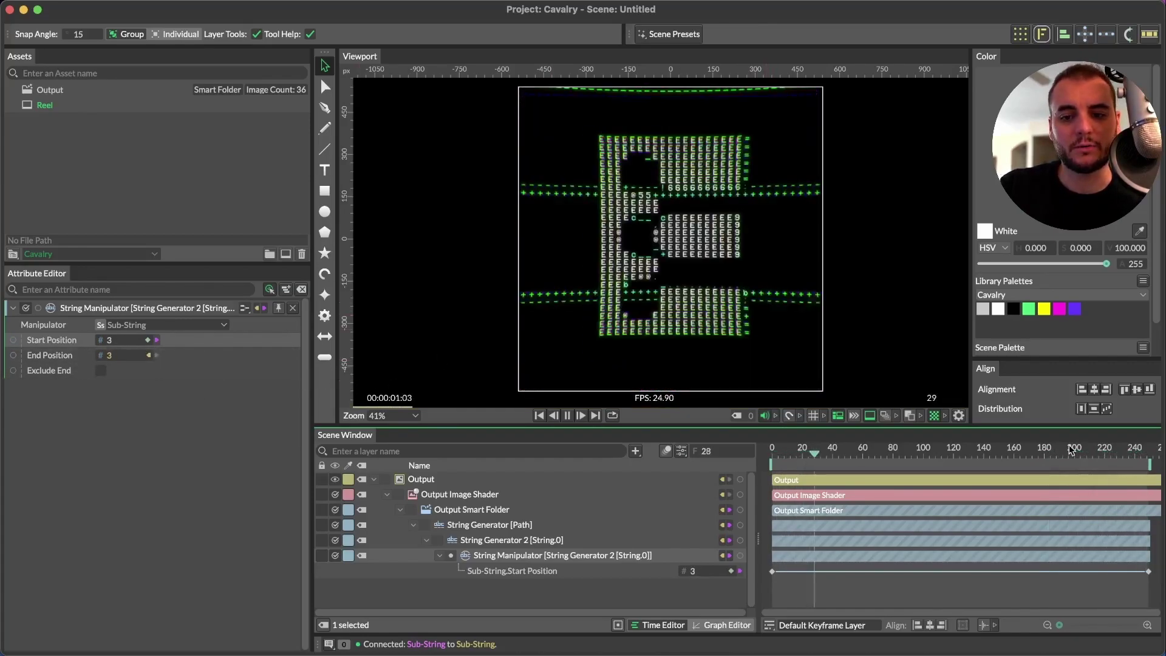
key(space)
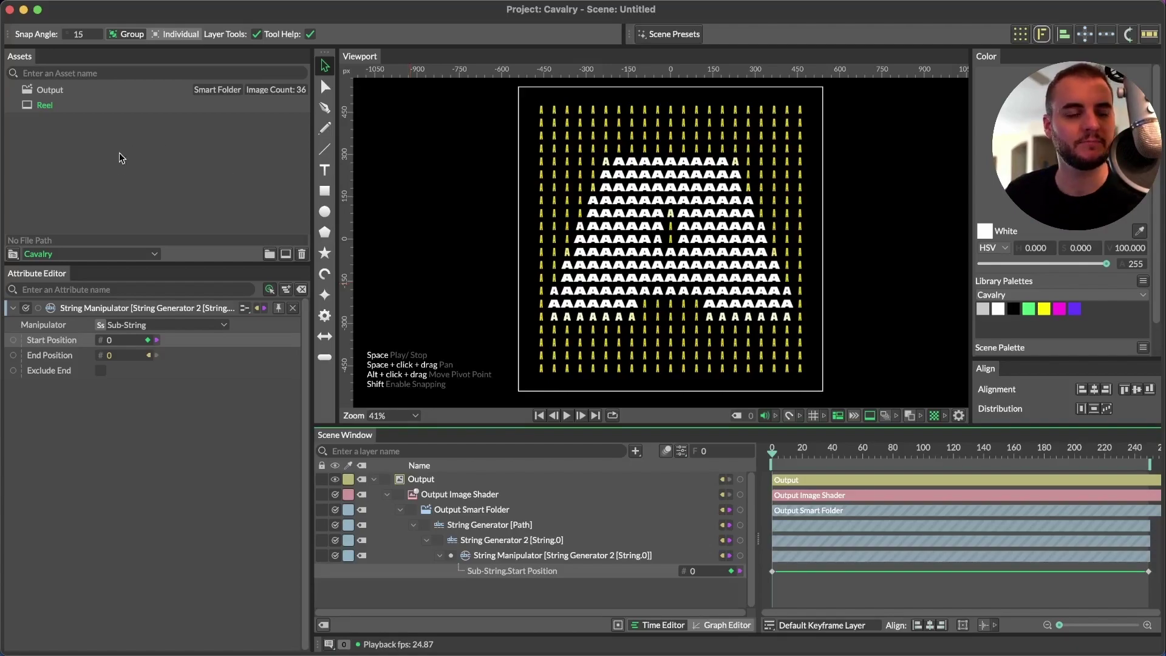
Step: Duplicate the Reel composition as '6x6' and open it
click(42, 106)
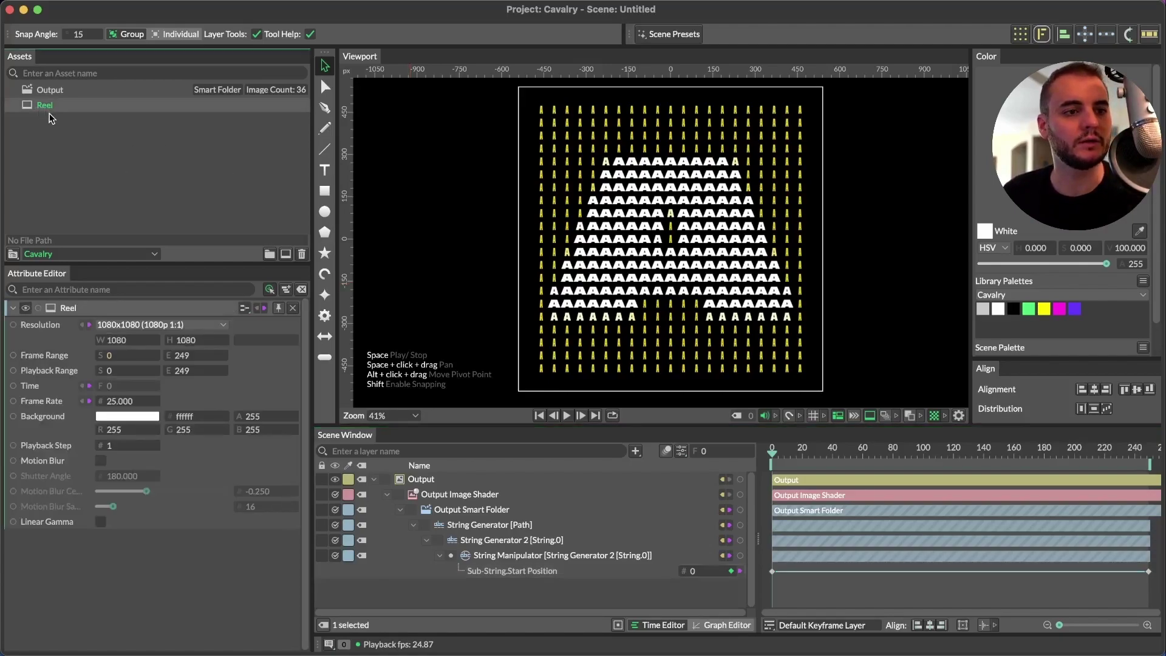
key(super+d)
text(6x6)
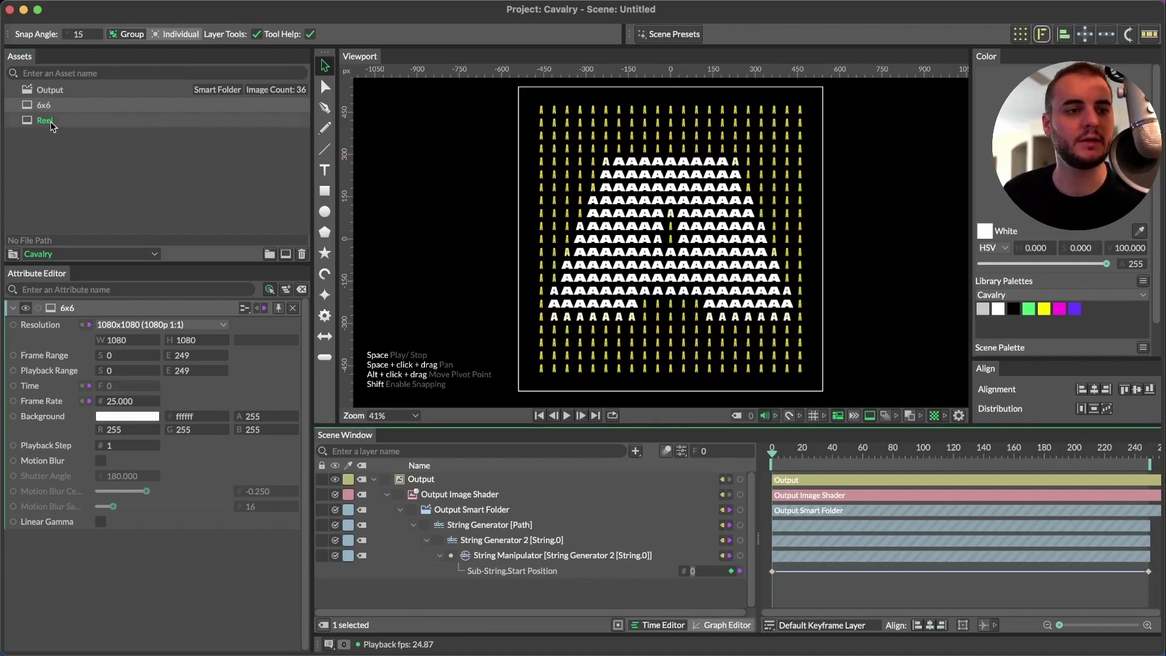
double_click(41, 105)
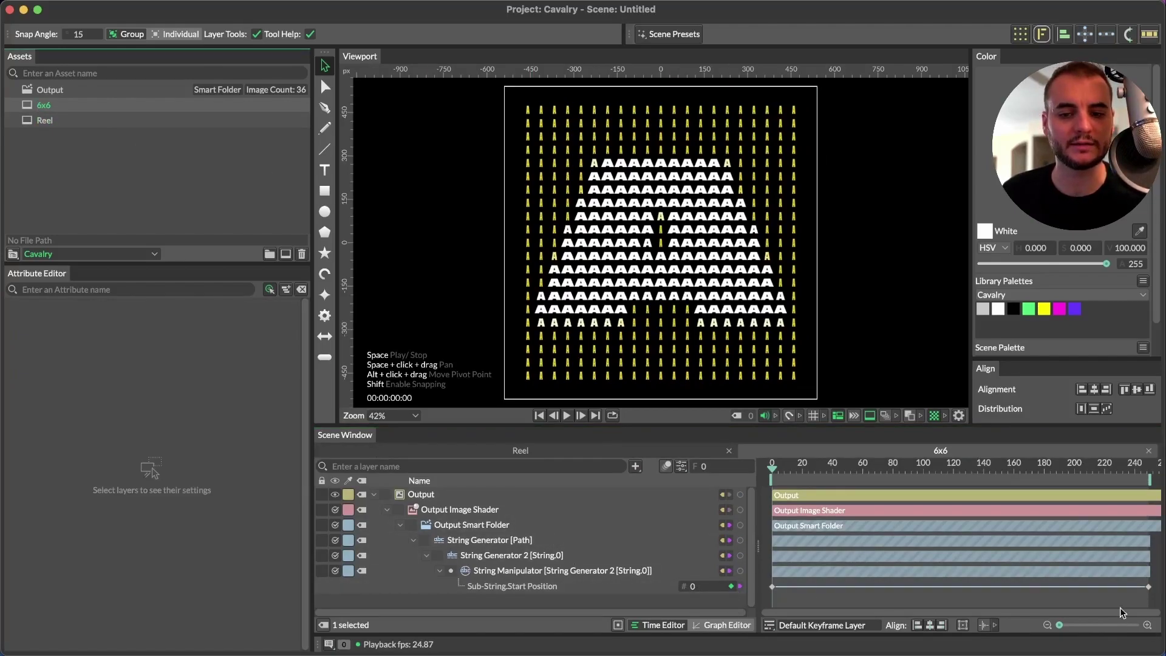
Step: Delete the Start Position keyframes at frame 36 and frame 0
click(1148, 588)
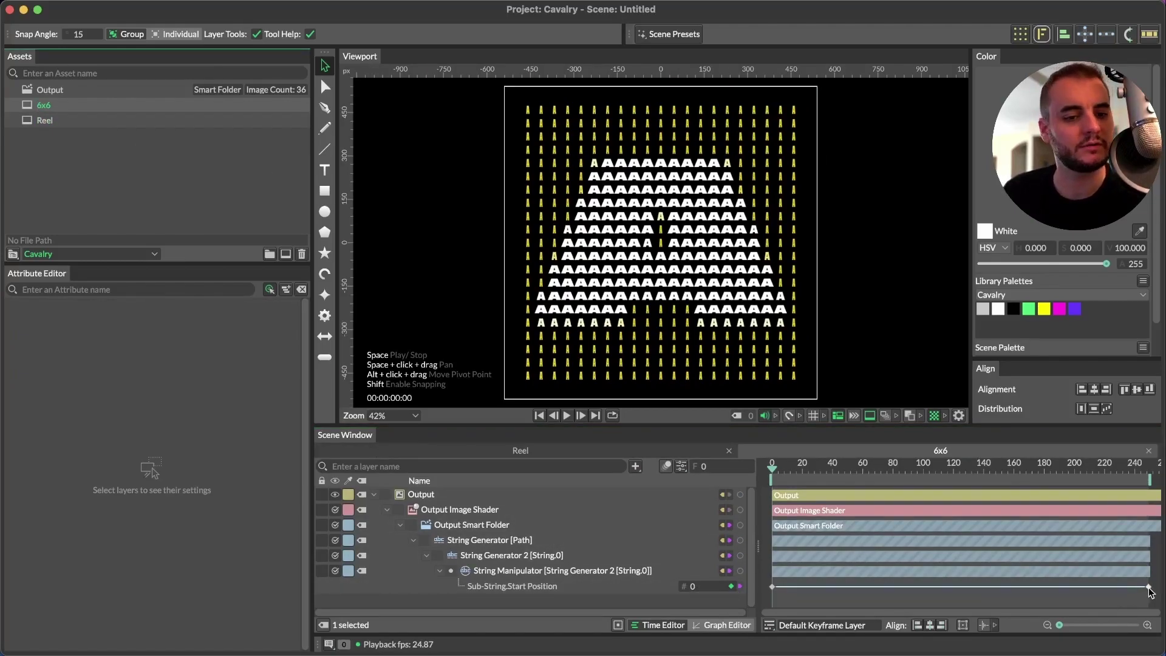
mouse_move(1150, 592)
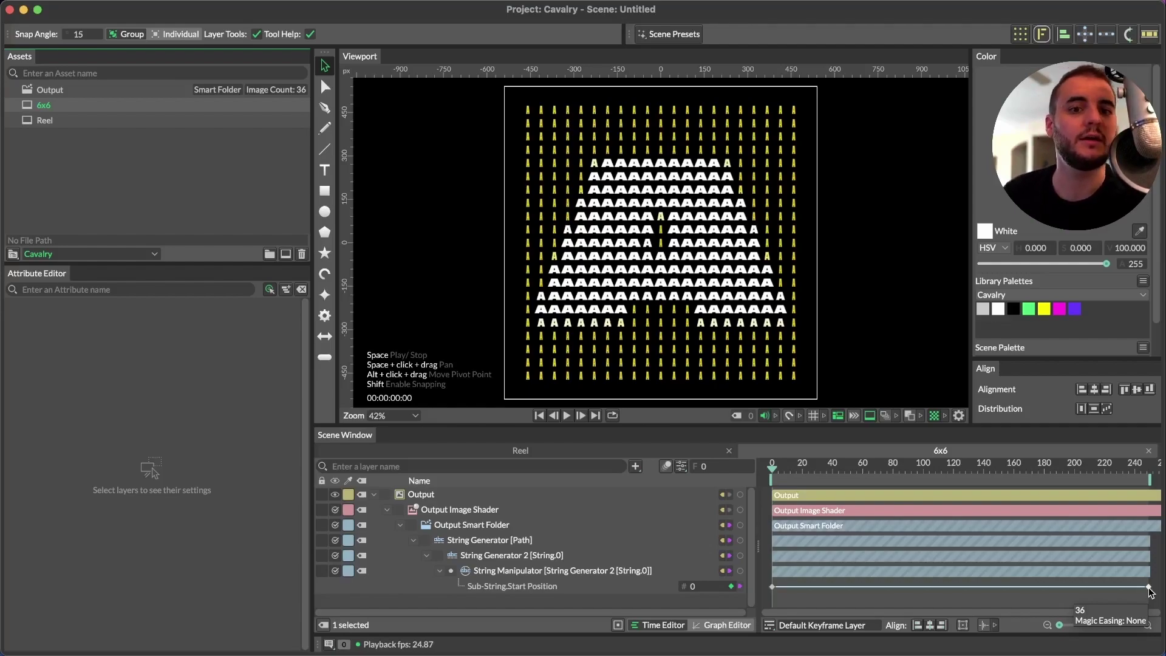
click(1149, 587)
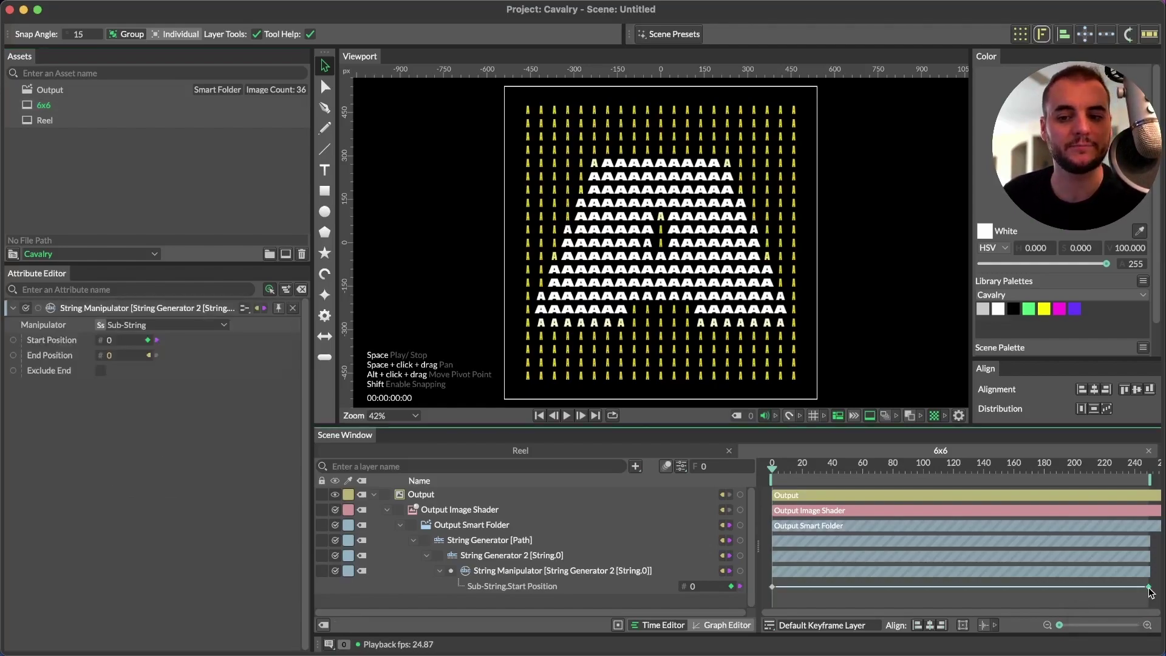
key(Delete)
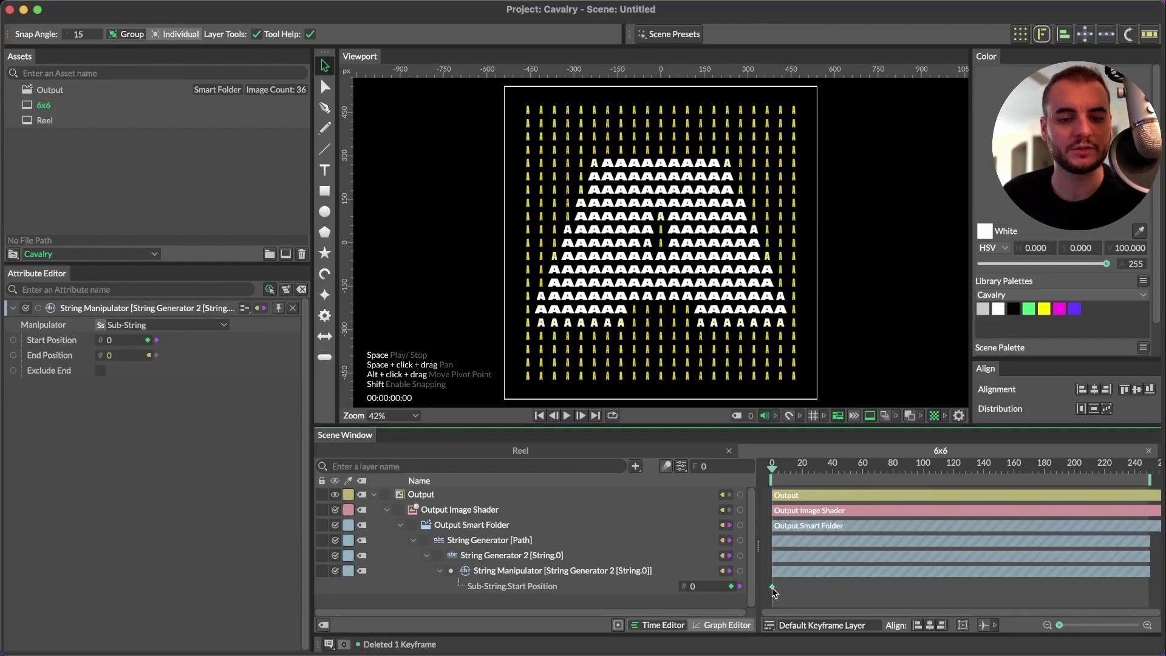
click(773, 588)
key(Delete)
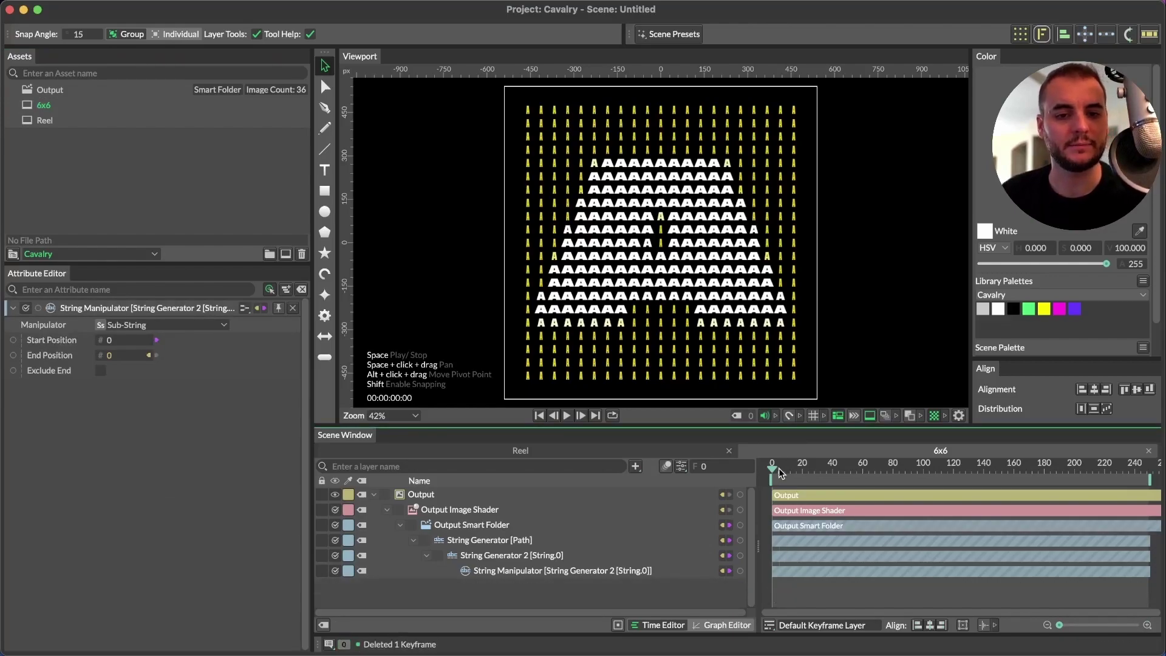
Step: Add a Duplicator to the Output layer with a 6 by 6 grid count
click(417, 494)
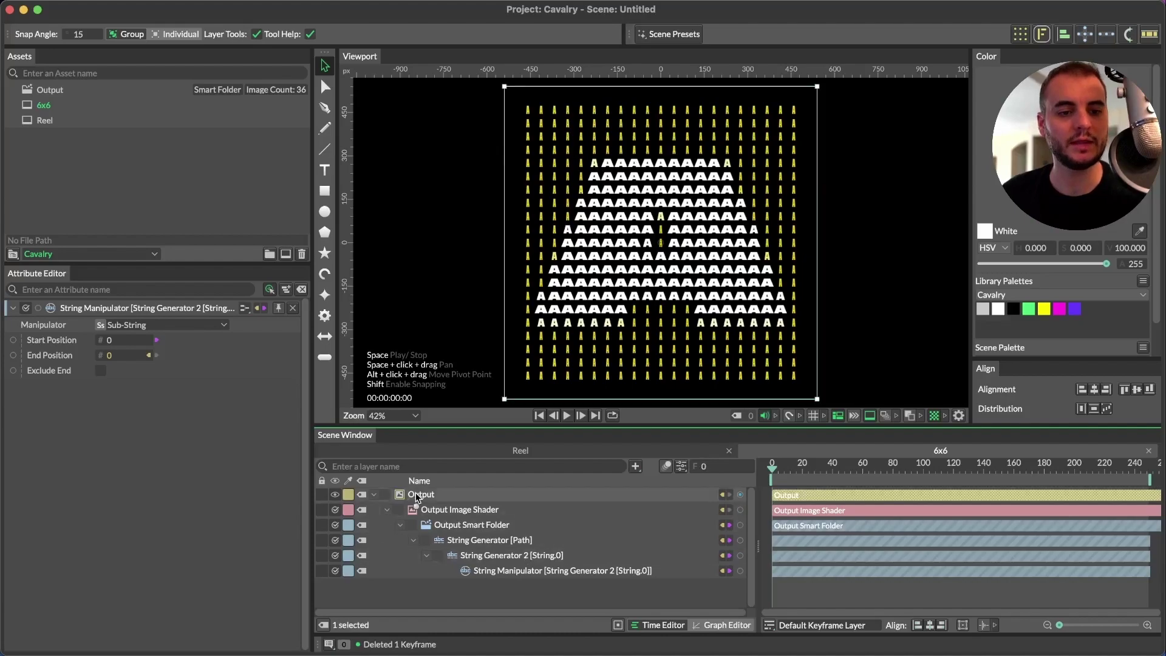
click(1021, 36)
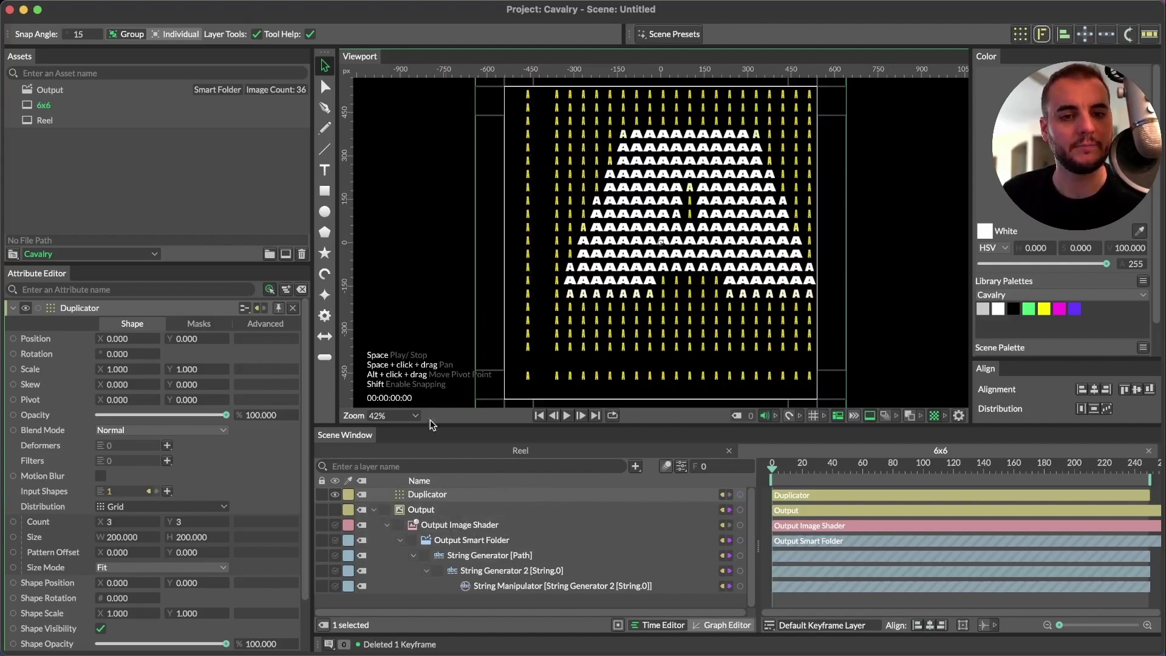
click(122, 524)
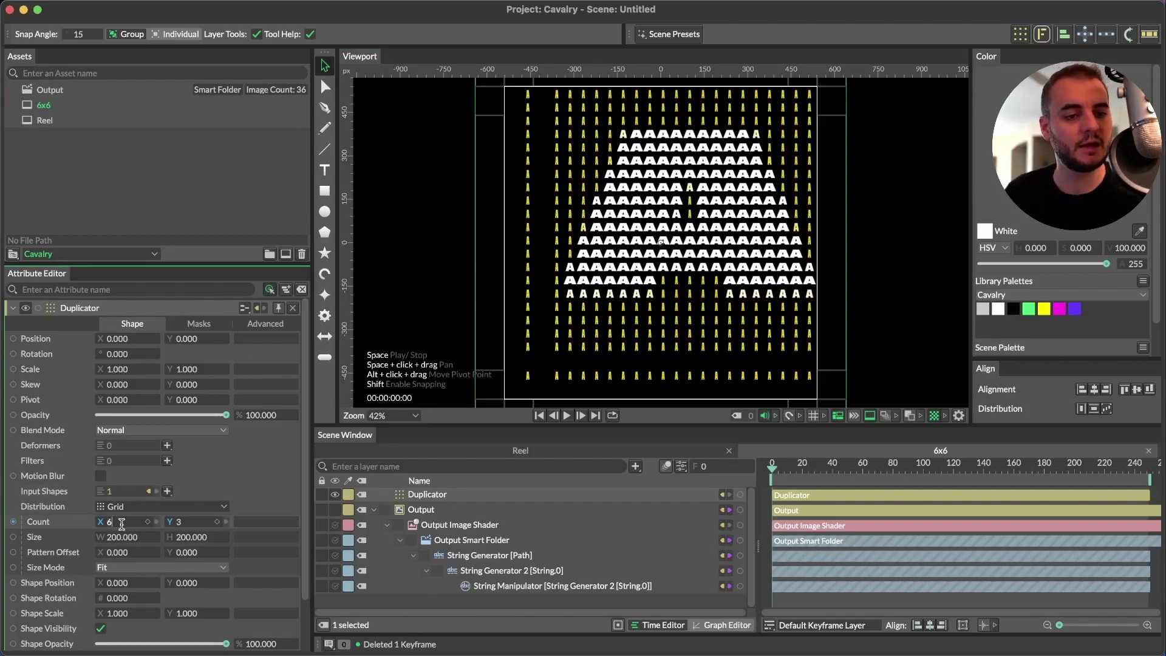
text(6)
key(Tab)
text(6)
key(Return)
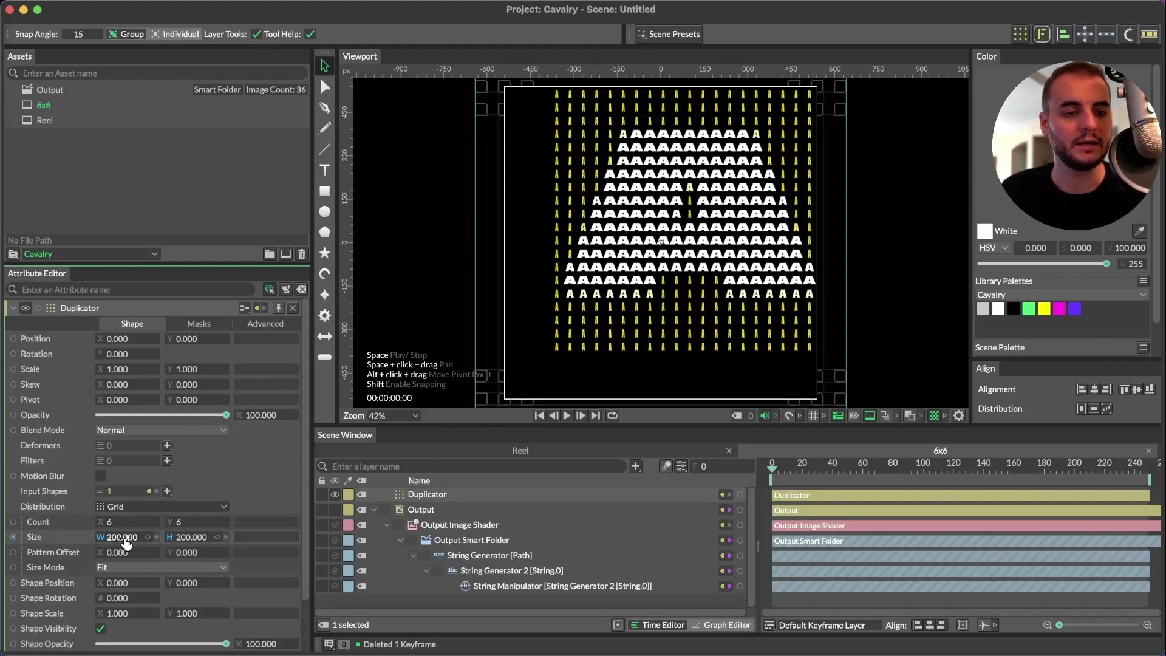
Step: Set the grid Size Mode to Step, Size to 1080/6 and Shape Scale to 1/6
click(119, 566)
click(115, 585)
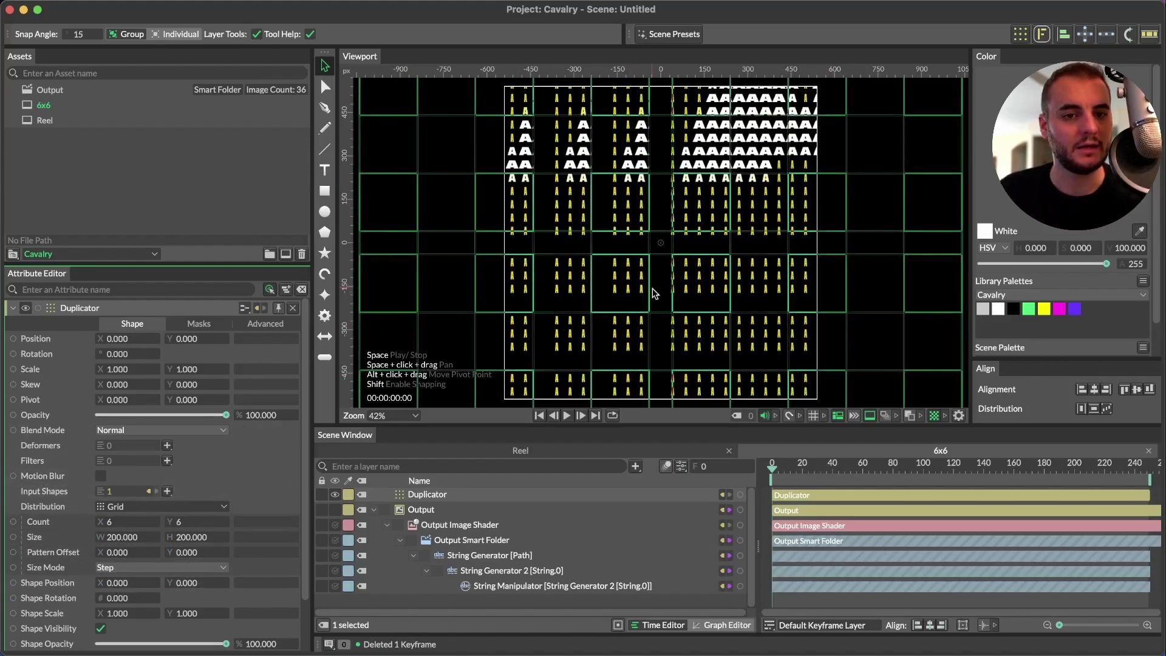
click(122, 537)
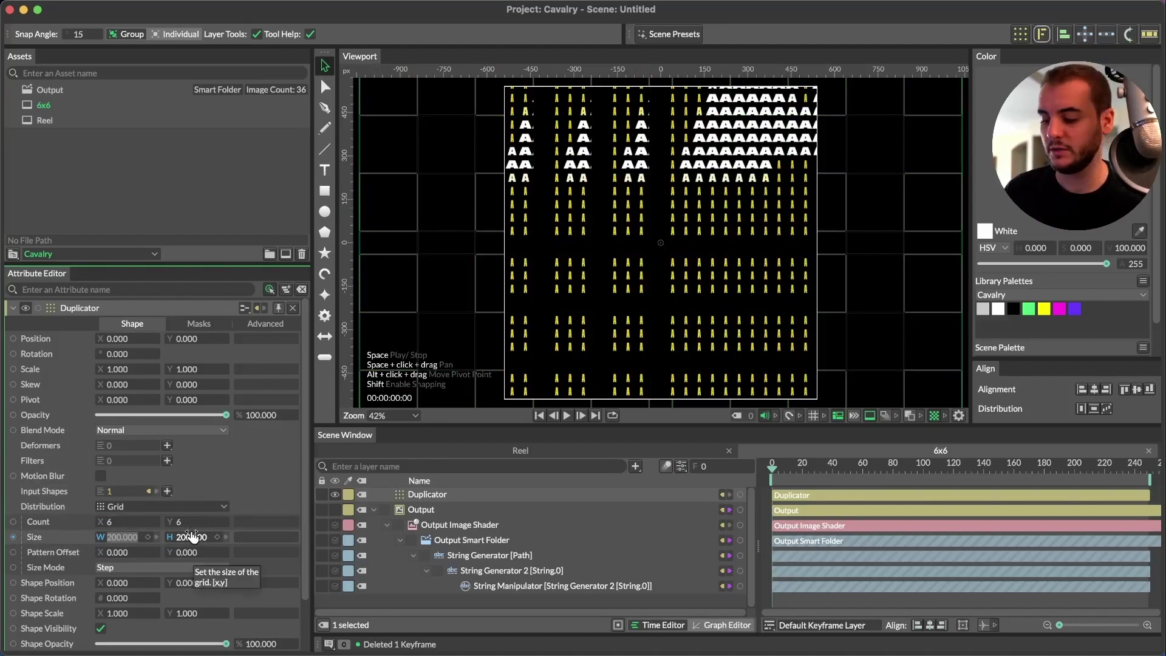
text(108)
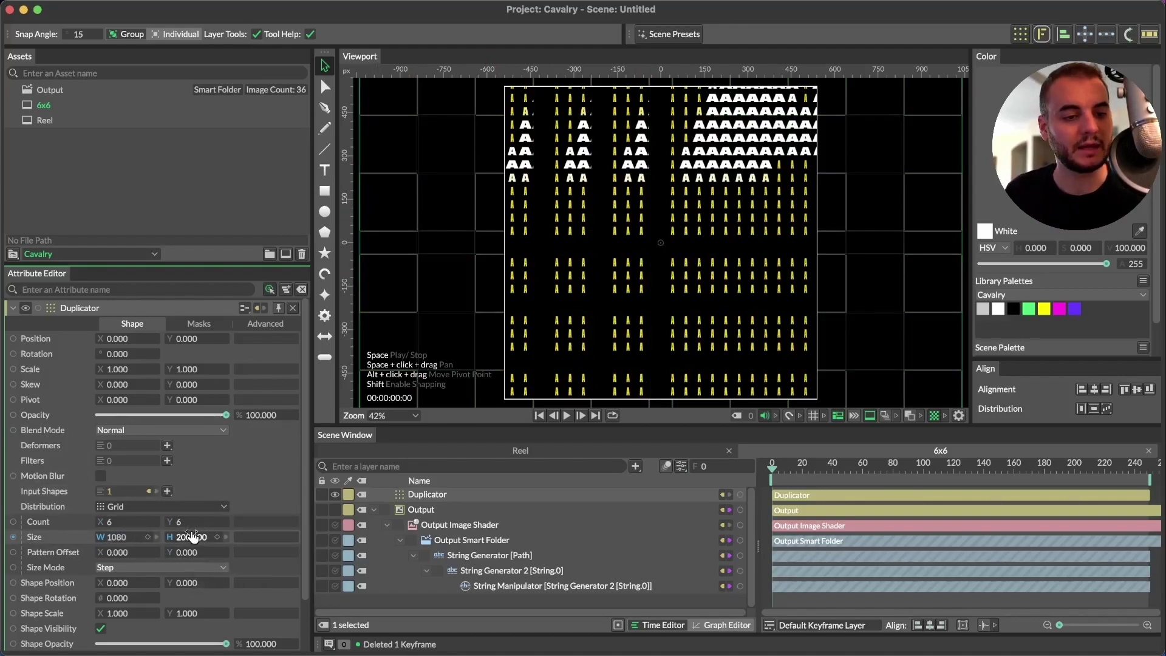
text(0)
key(Return)
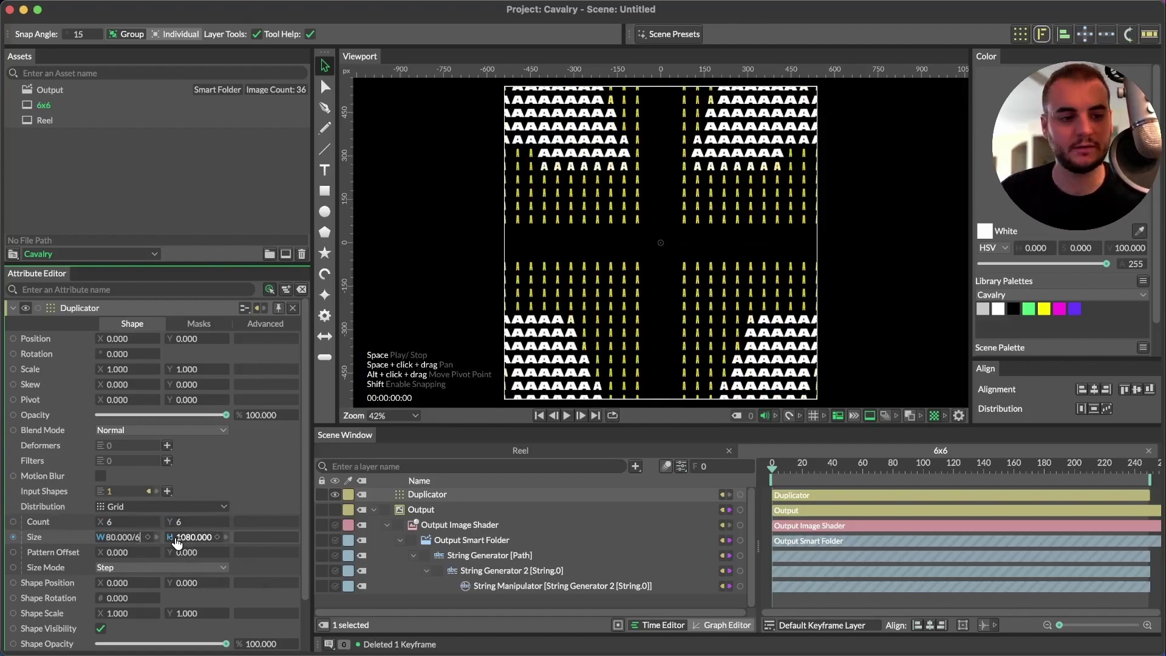
key(Return)
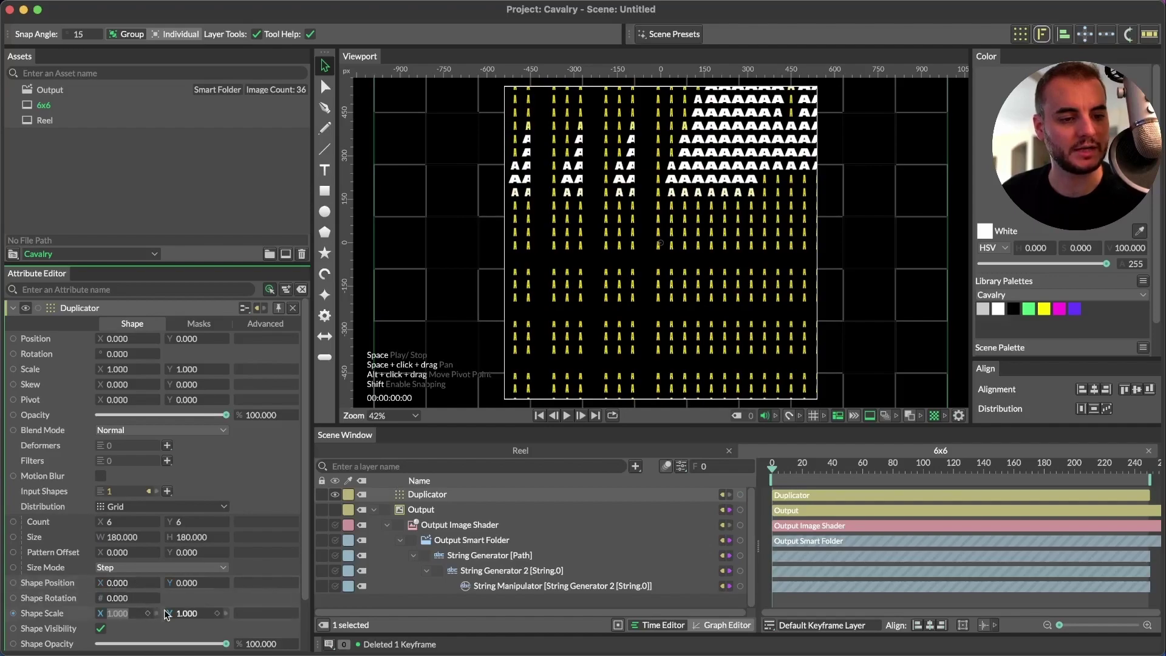
key(Right)
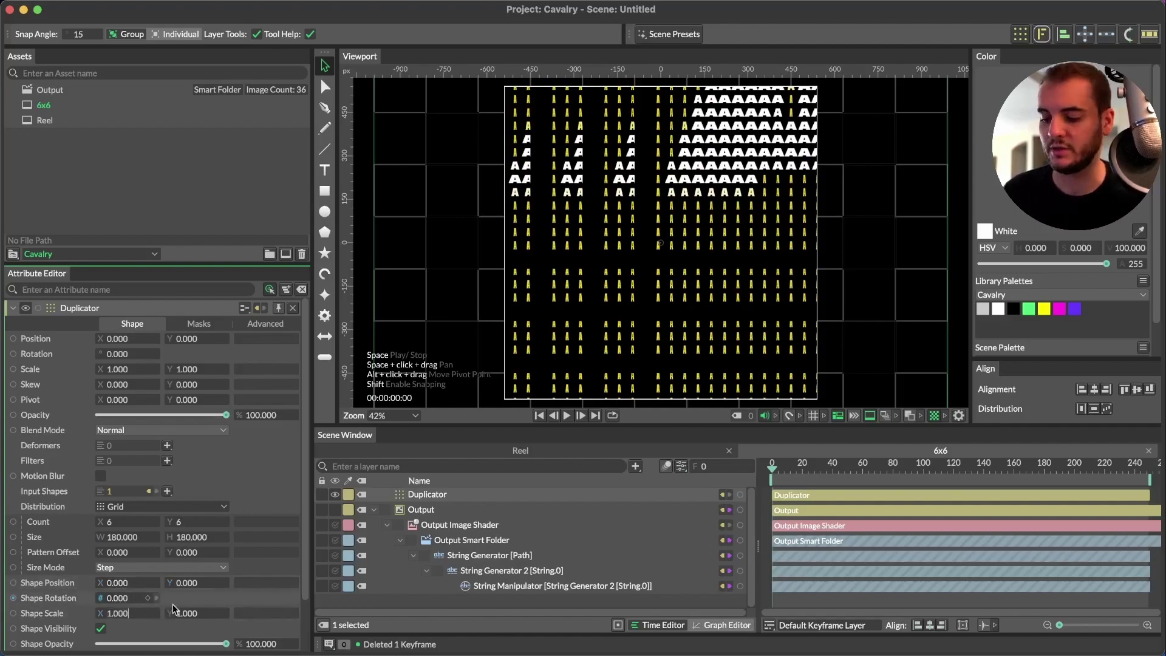
text(/6)
key(Return)
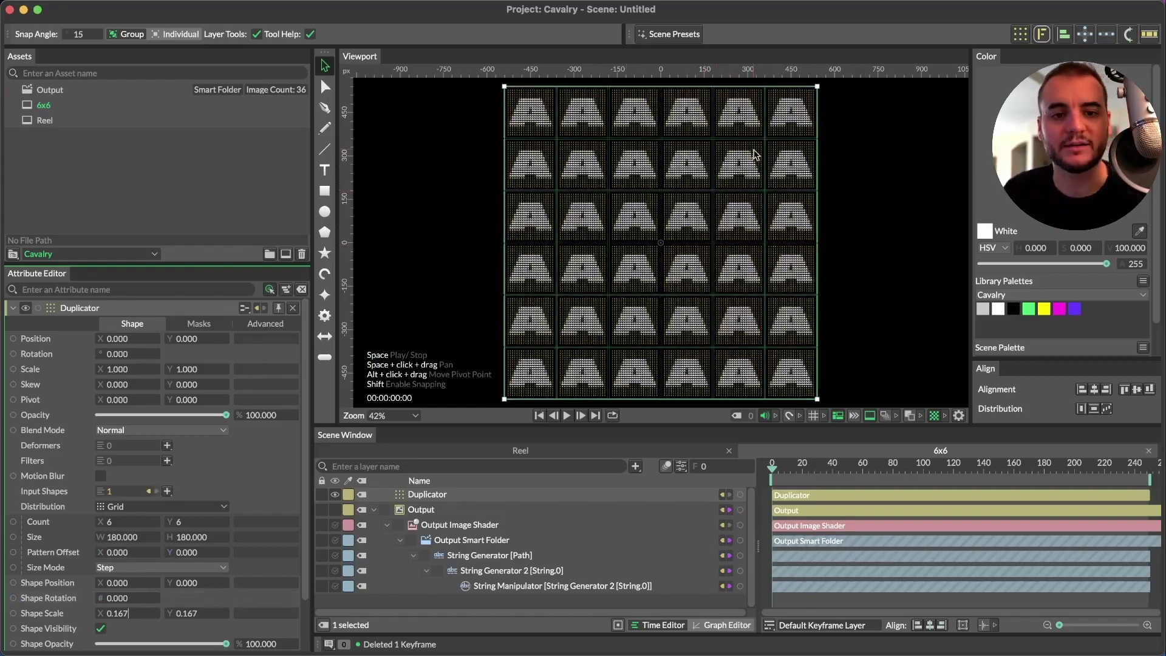
scroll(663, 323, down, 1)
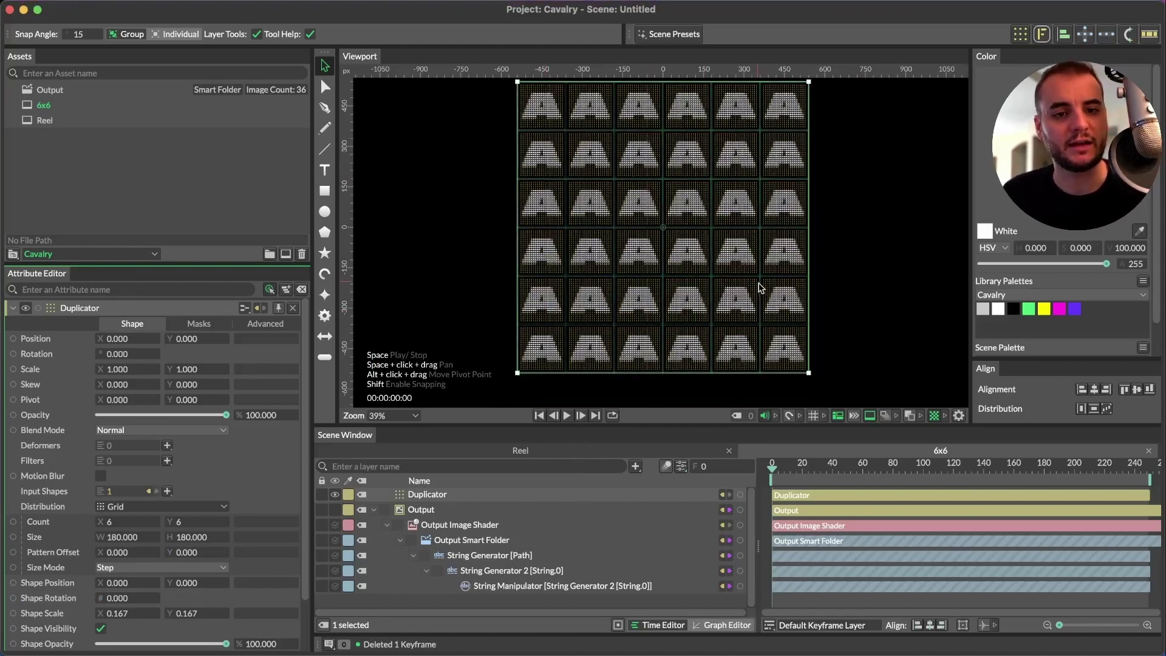
scroll(737, 273, up, 1)
scroll(703, 218, down, 2)
Step: Bring up the Add Utility options for the Sub-String's Start Position attribute
drag(702, 219, 706, 239)
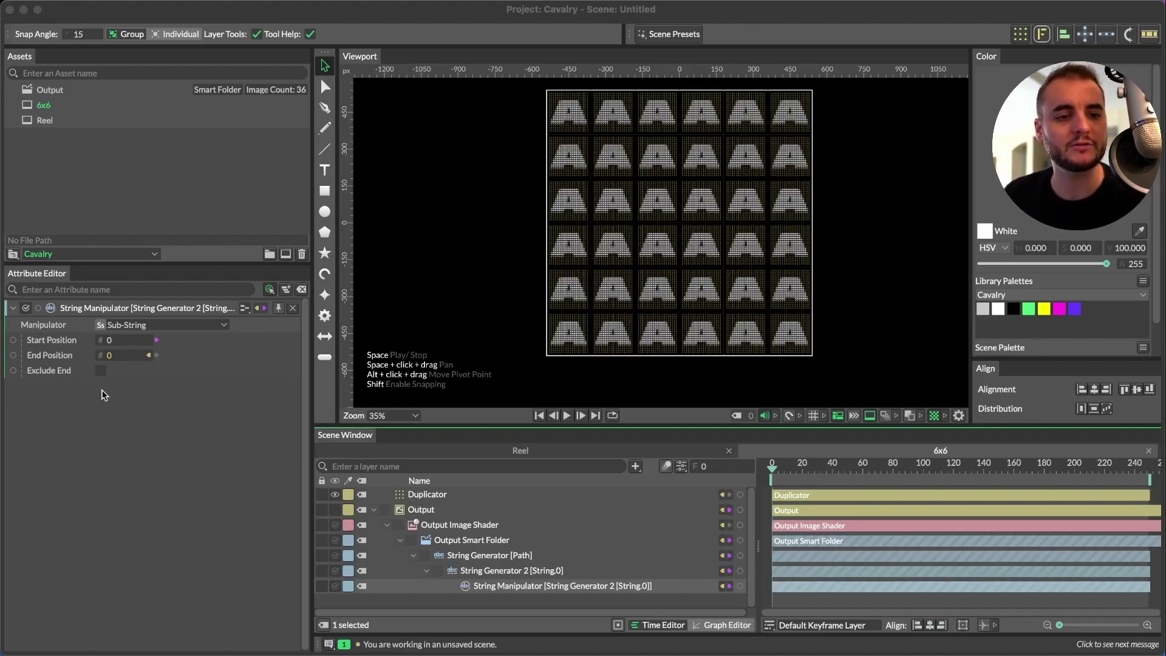
right_click(53, 340)
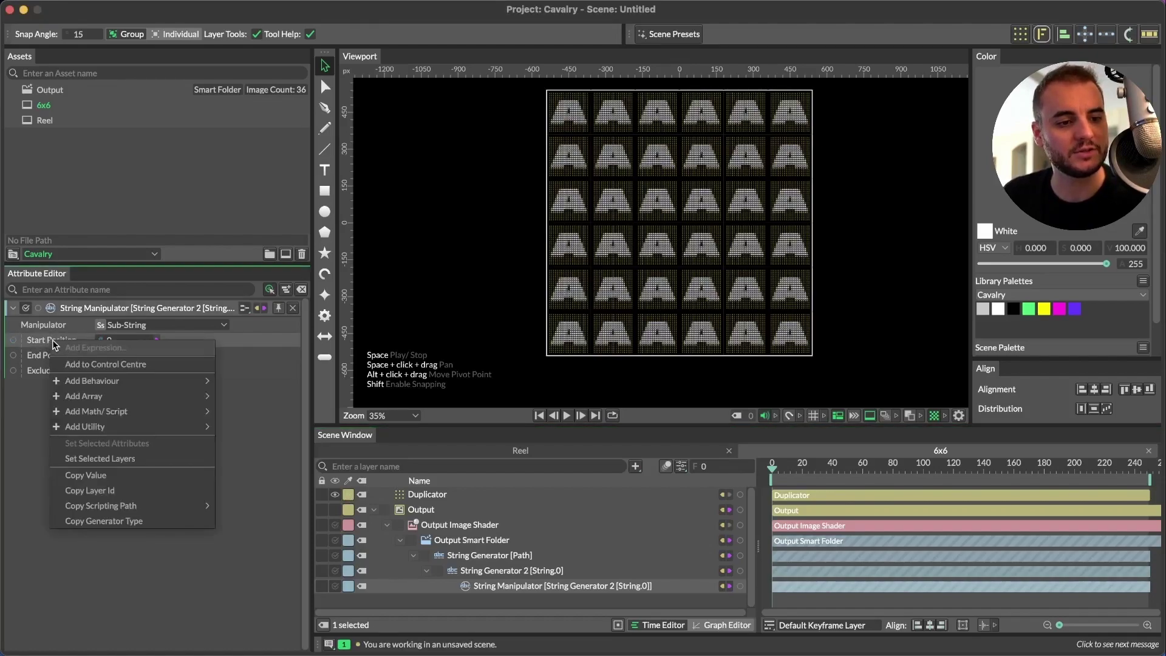
mouse_move(89, 404)
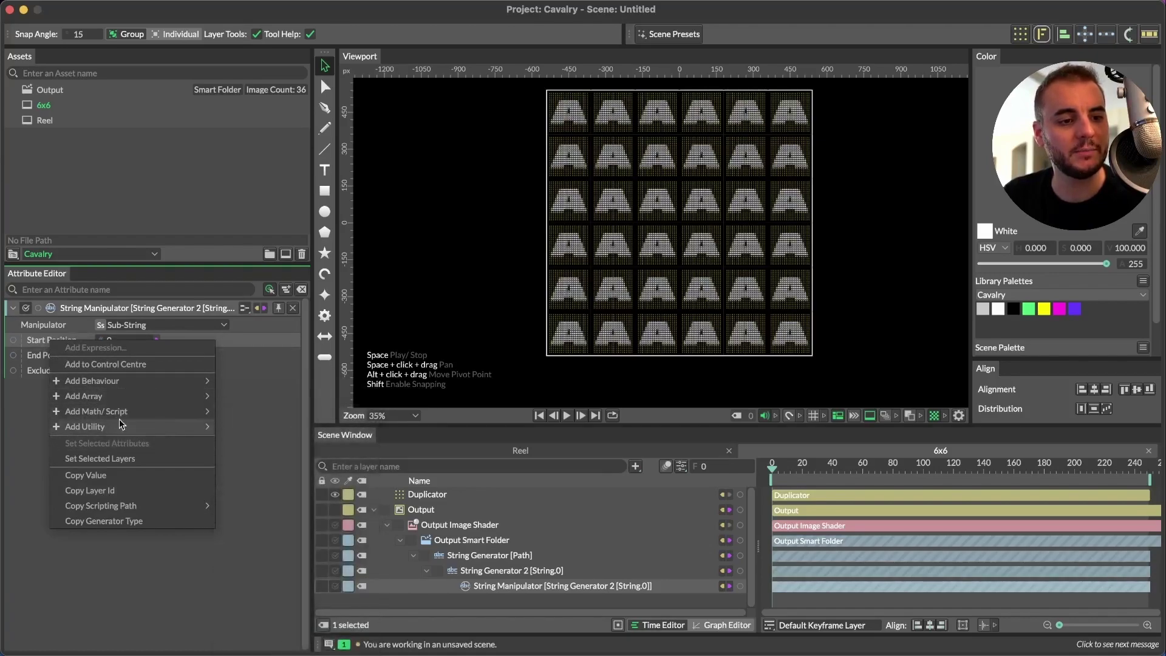
mouse_move(86, 430)
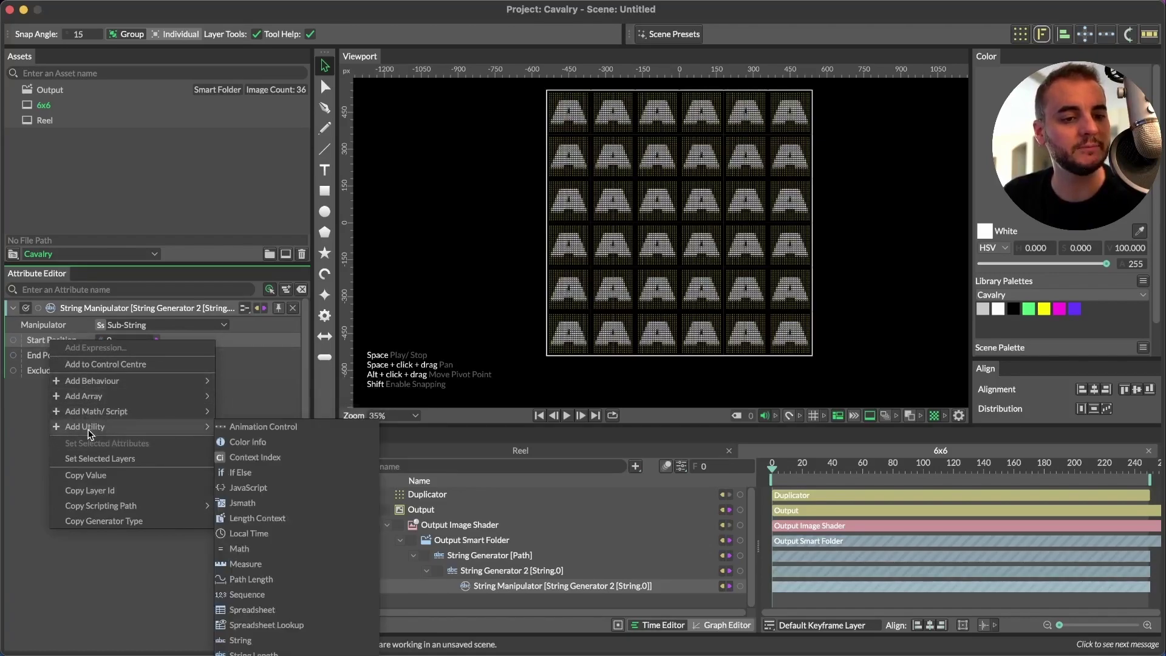
Step: Attach a Sequence utility to Start Position and turn off Randomize so characters run in order
click(250, 597)
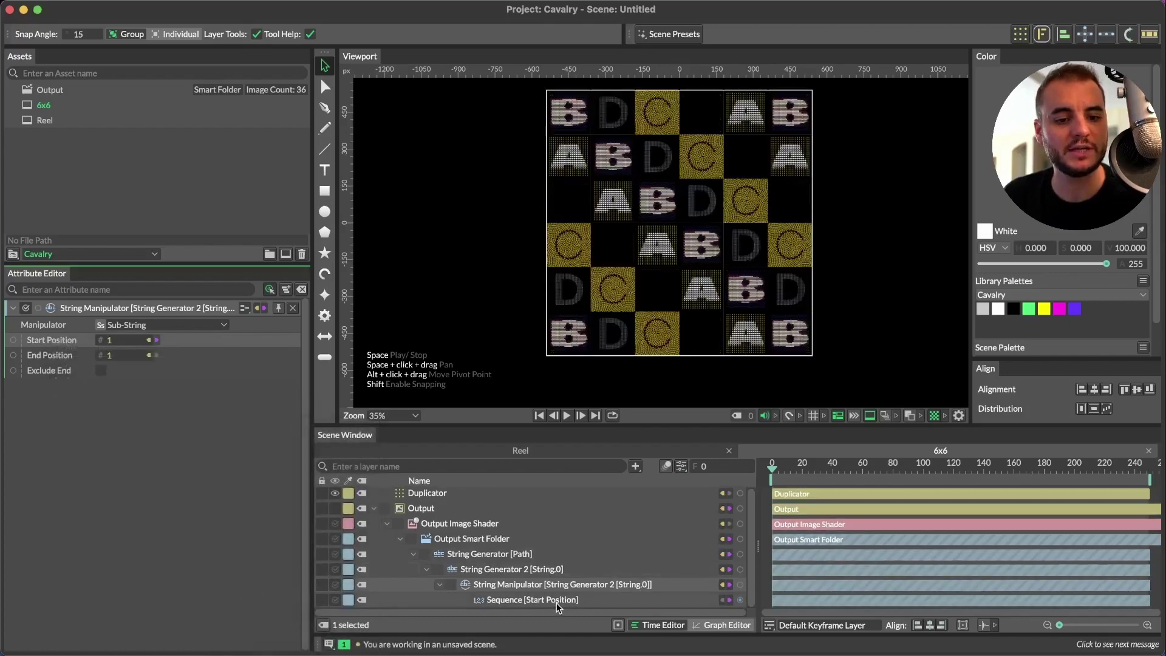
click(553, 601)
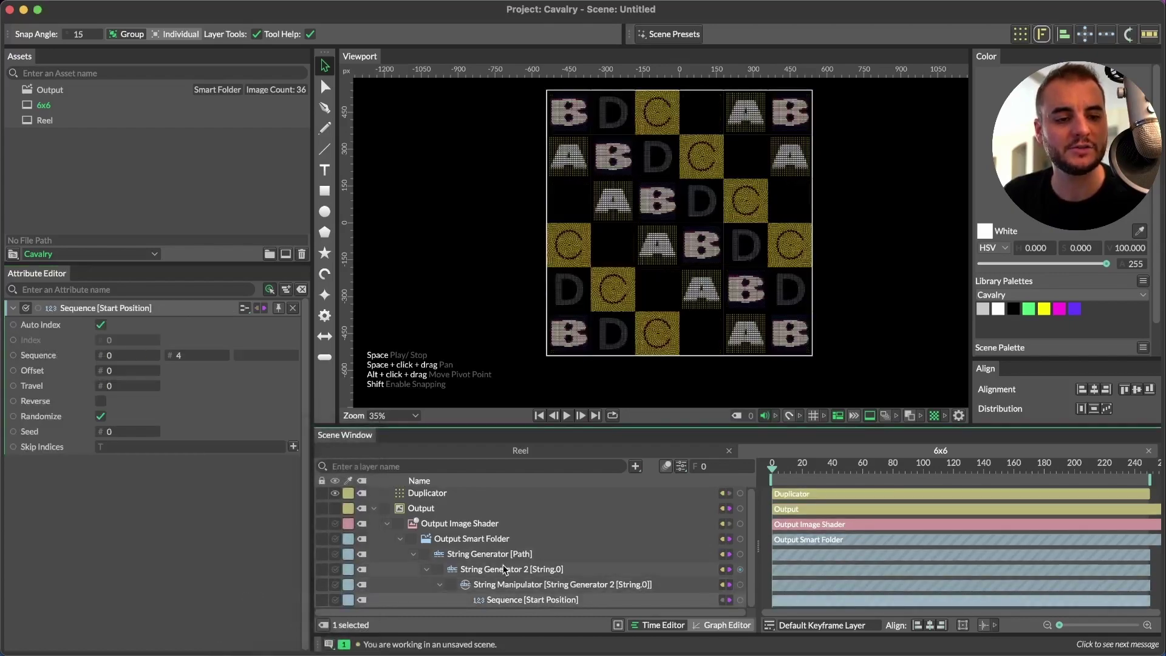
click(100, 416)
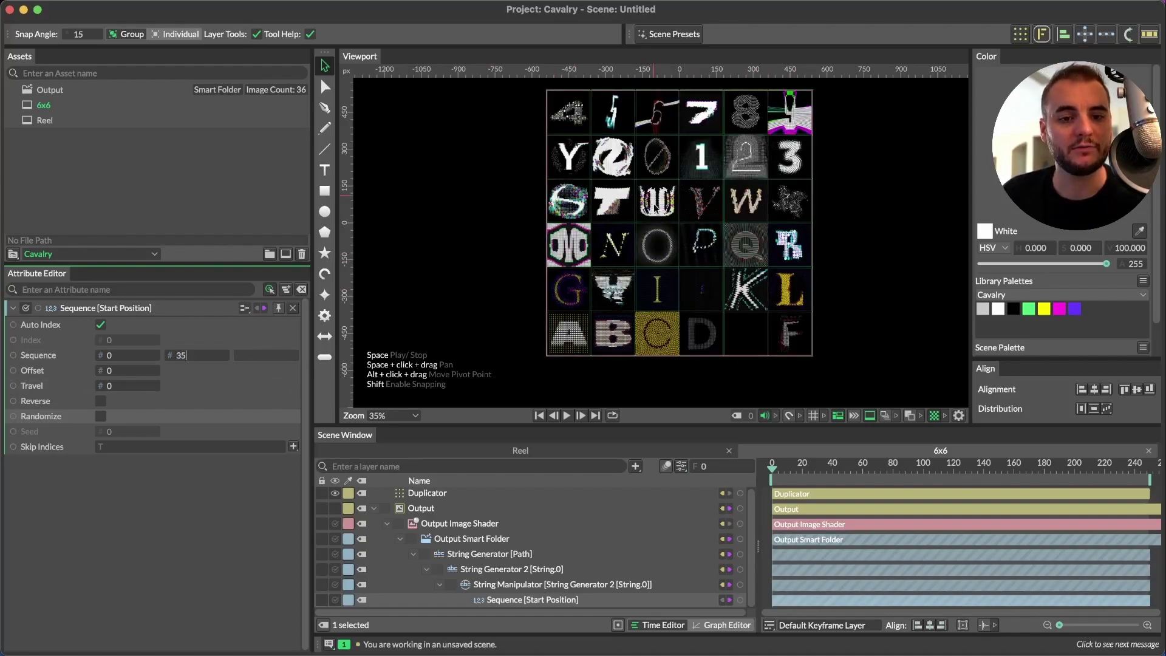
Step: Check the String Generator and String Manipulator settings, then return to the Sequence settings
click(510, 569)
click(522, 599)
click(497, 585)
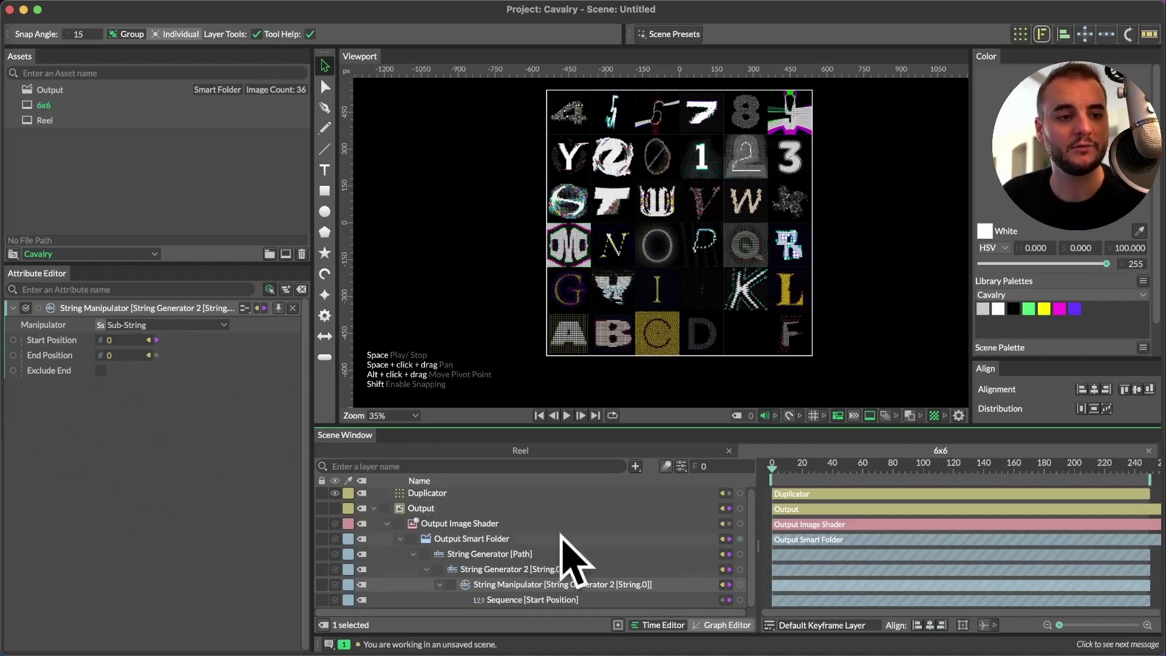
click(510, 571)
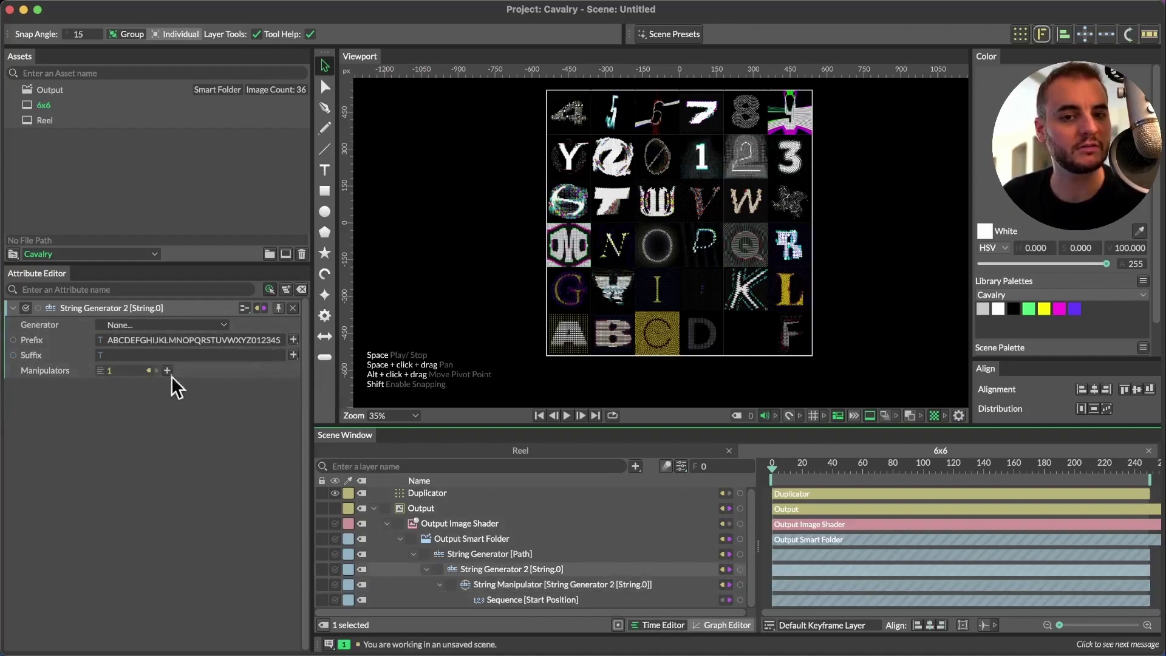
click(555, 602)
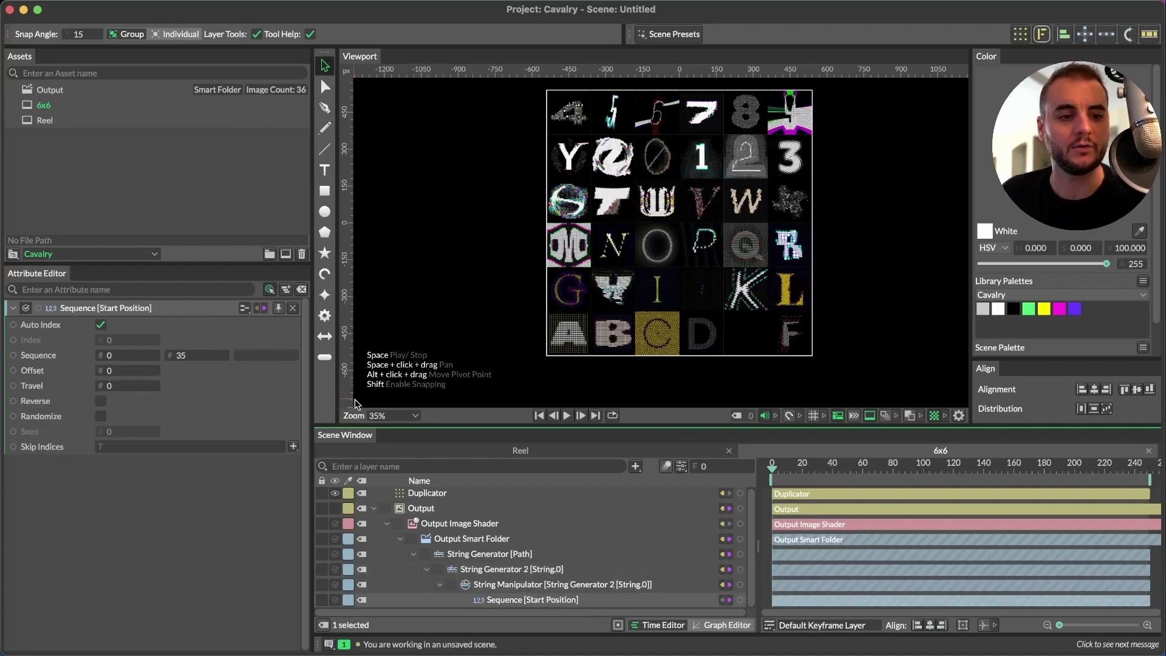
Step: Switch the Duplicator's grid distribution to Sort with Vertical ordering mode
click(425, 495)
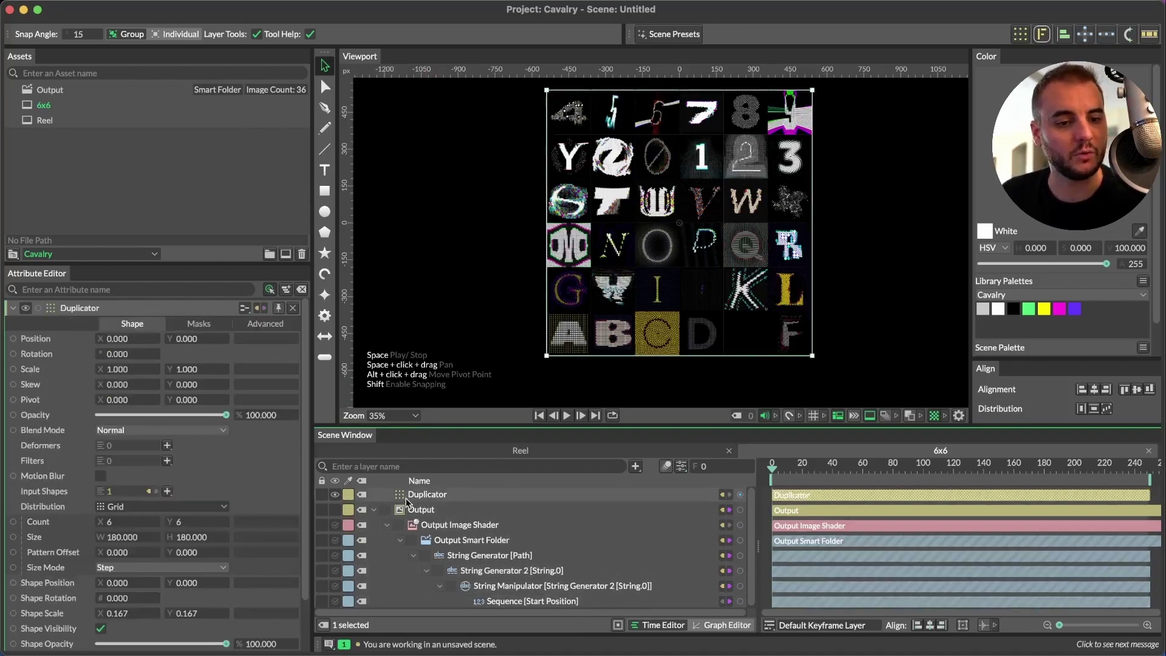
click(124, 512)
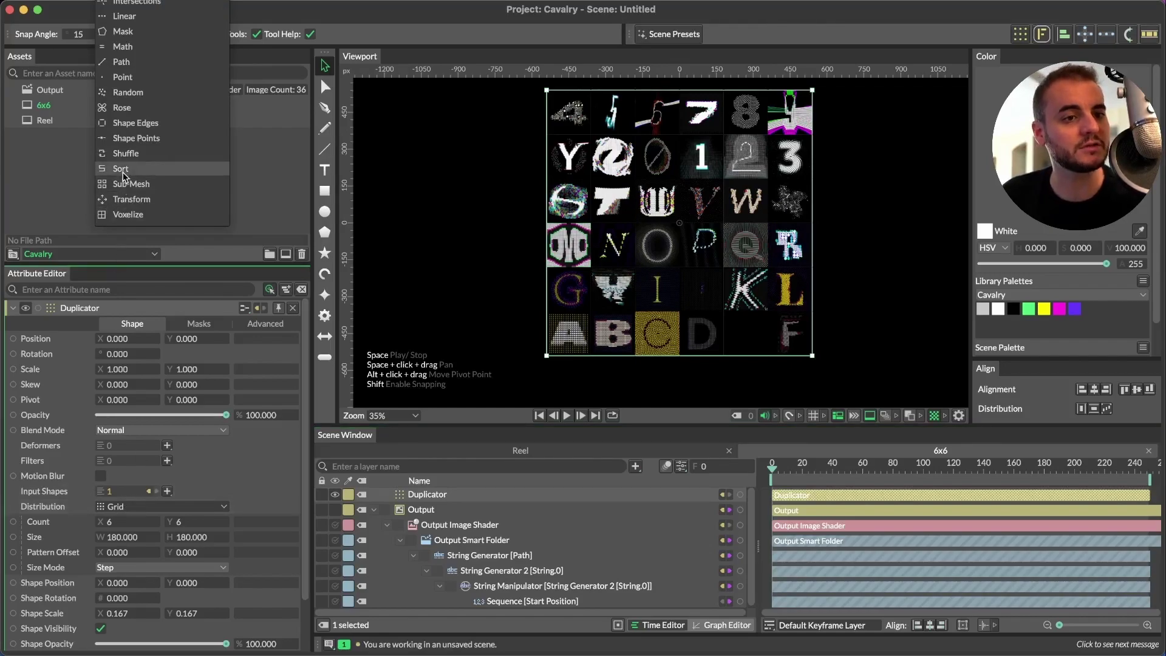
click(121, 169)
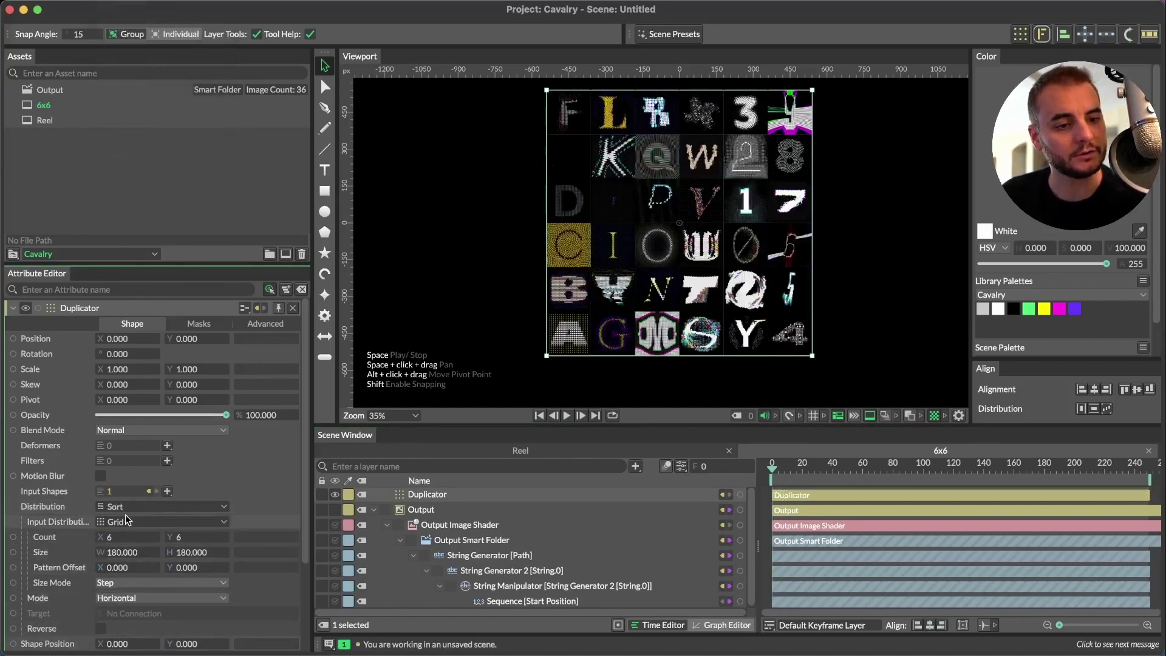
click(129, 599)
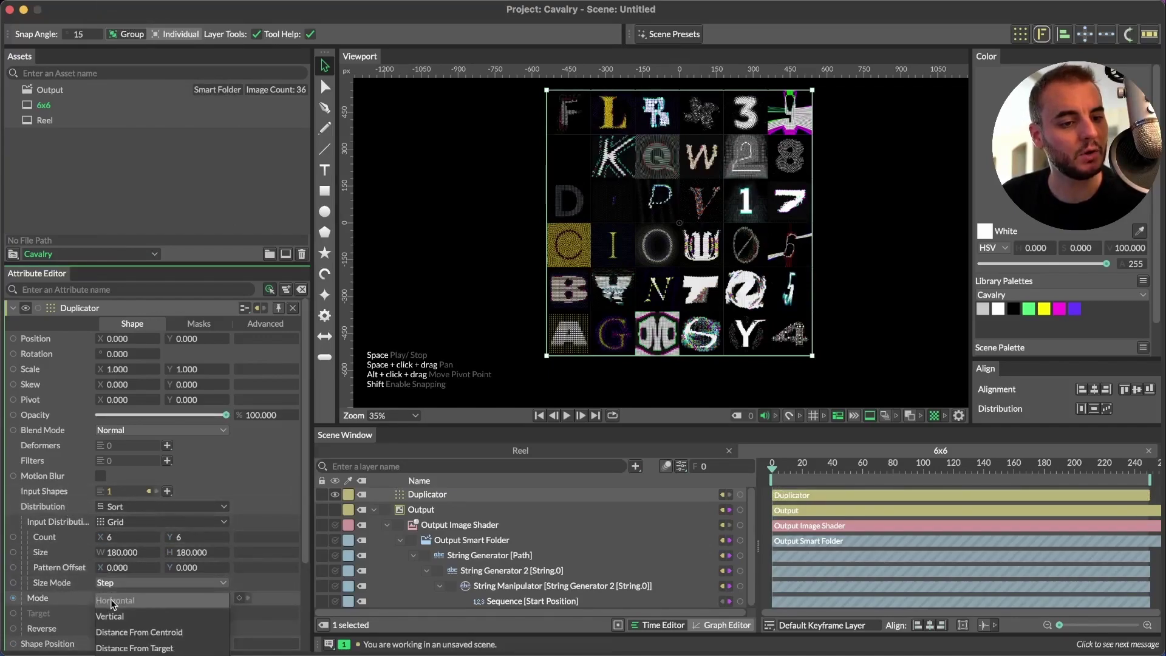
click(115, 618)
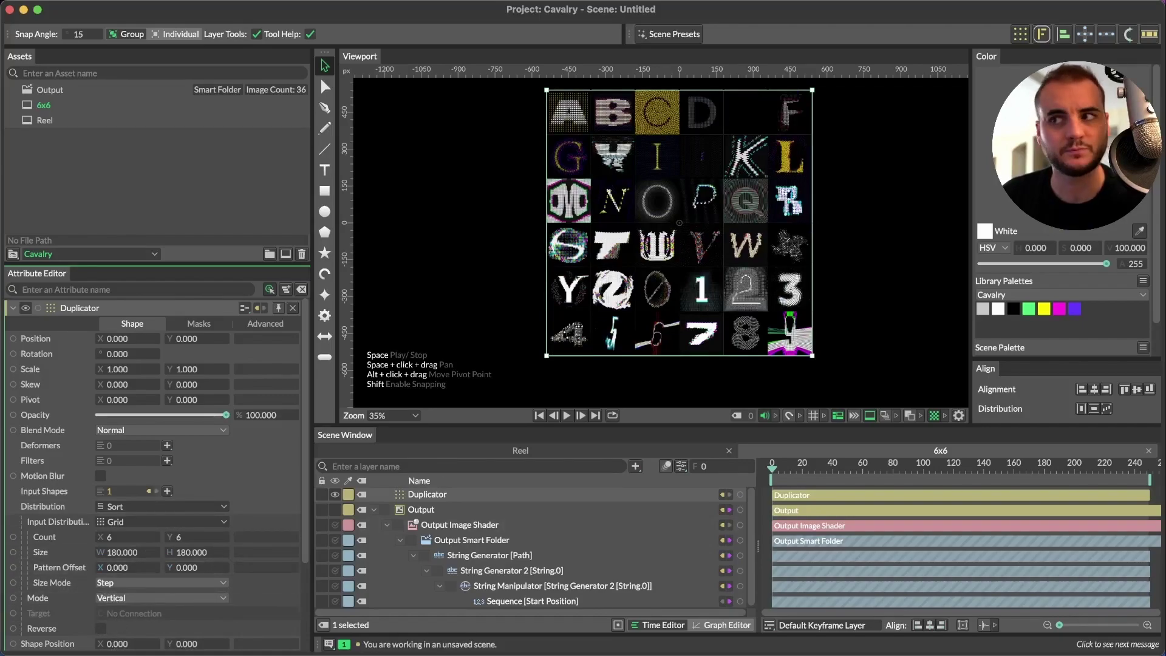
Step: Replay the animation from the start to preview the vertical A–Z, 0–9 letter order
key(space)
scroll(694, 253, up, 1)
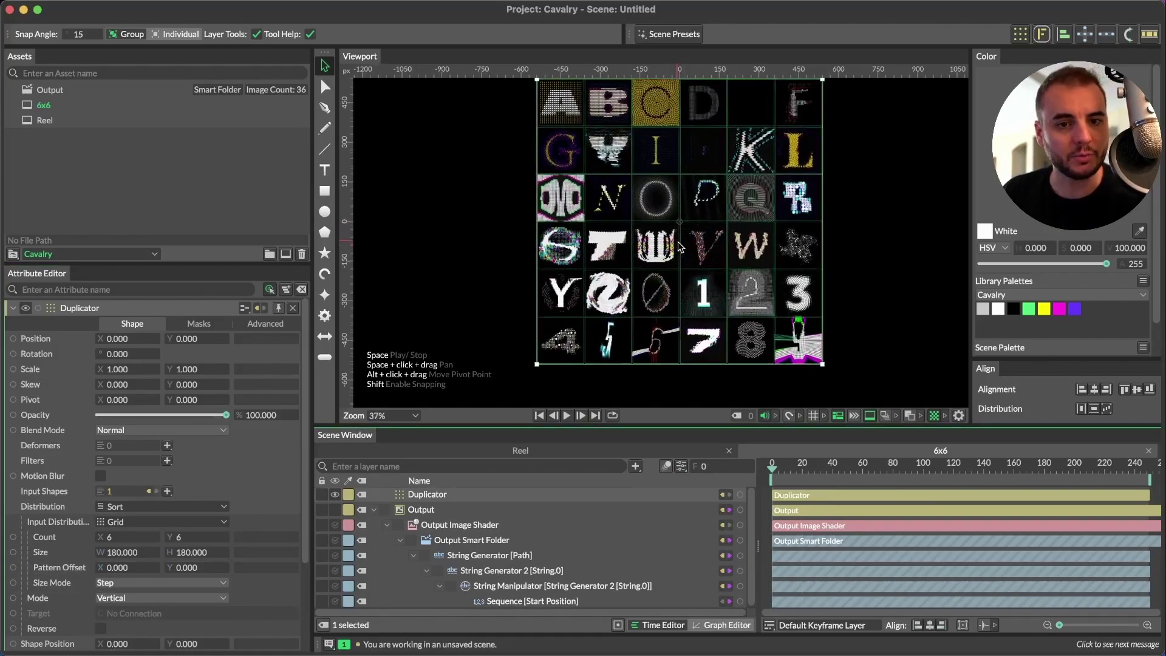
scroll(695, 253, up, 1)
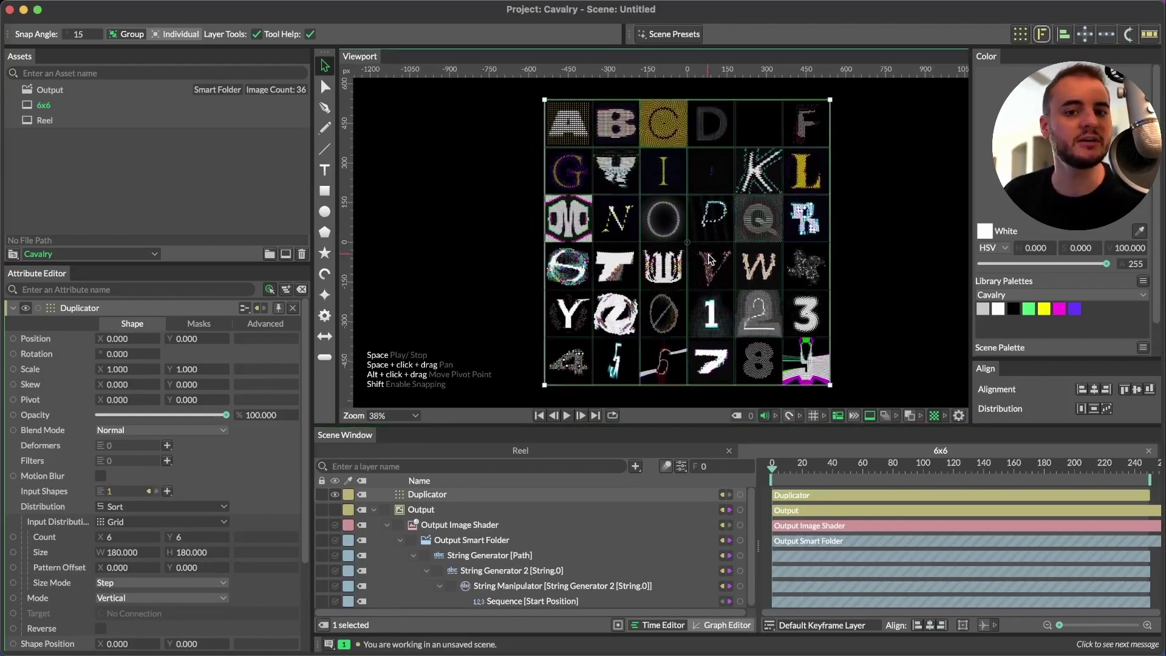
key(space)
key(space)
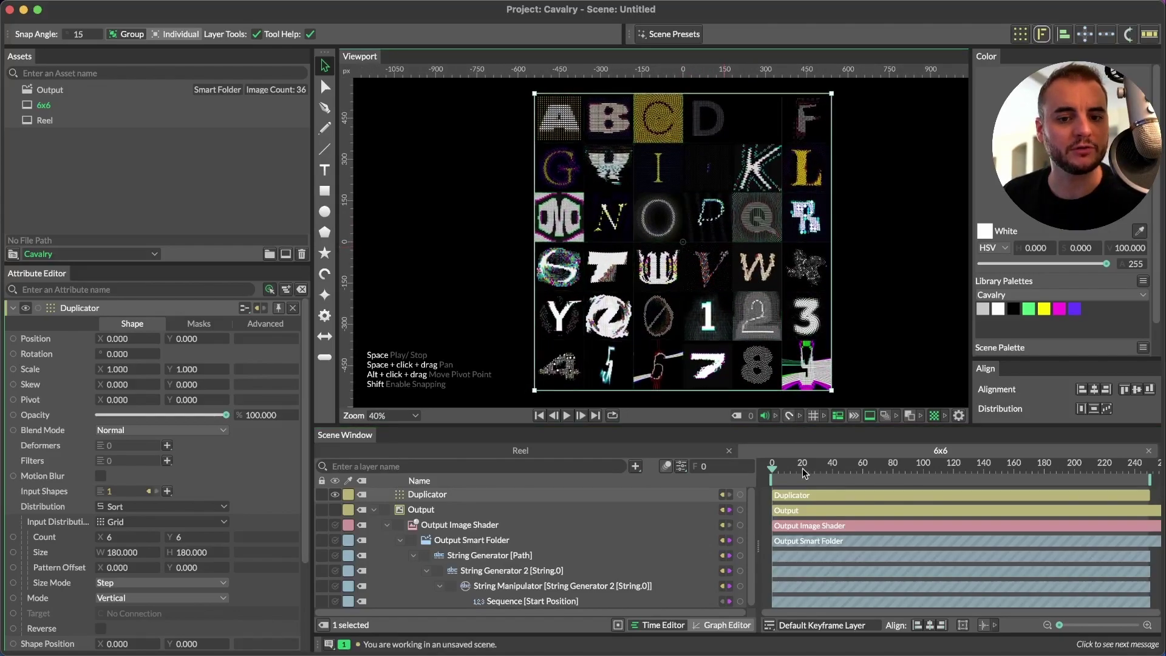
key(space)
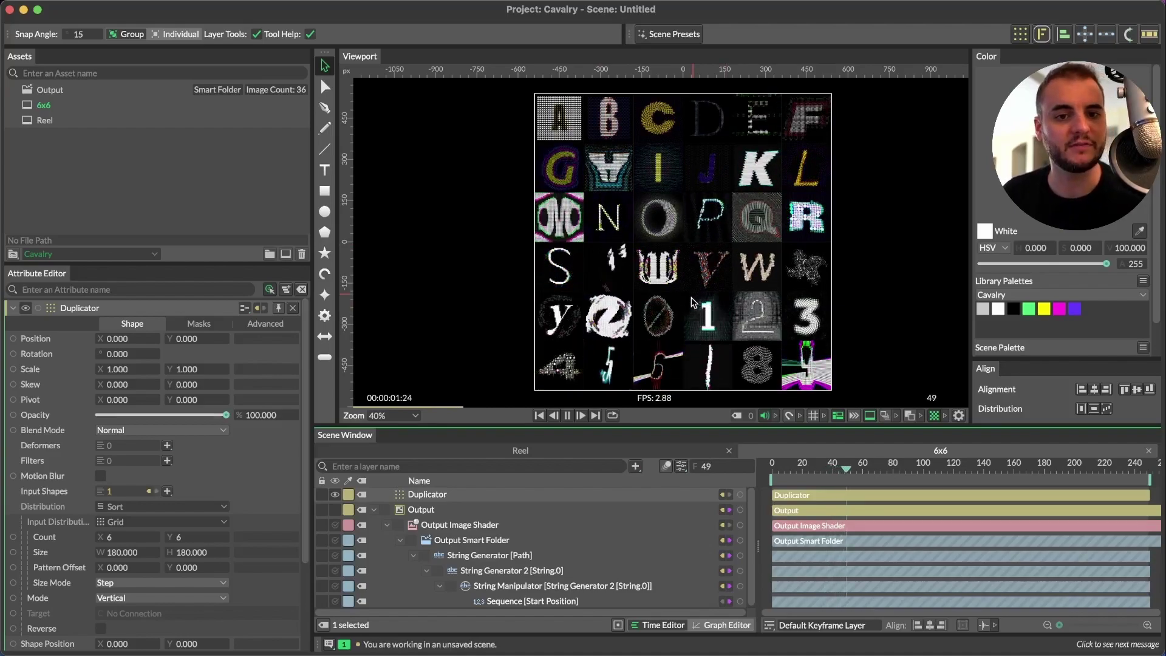
key(space)
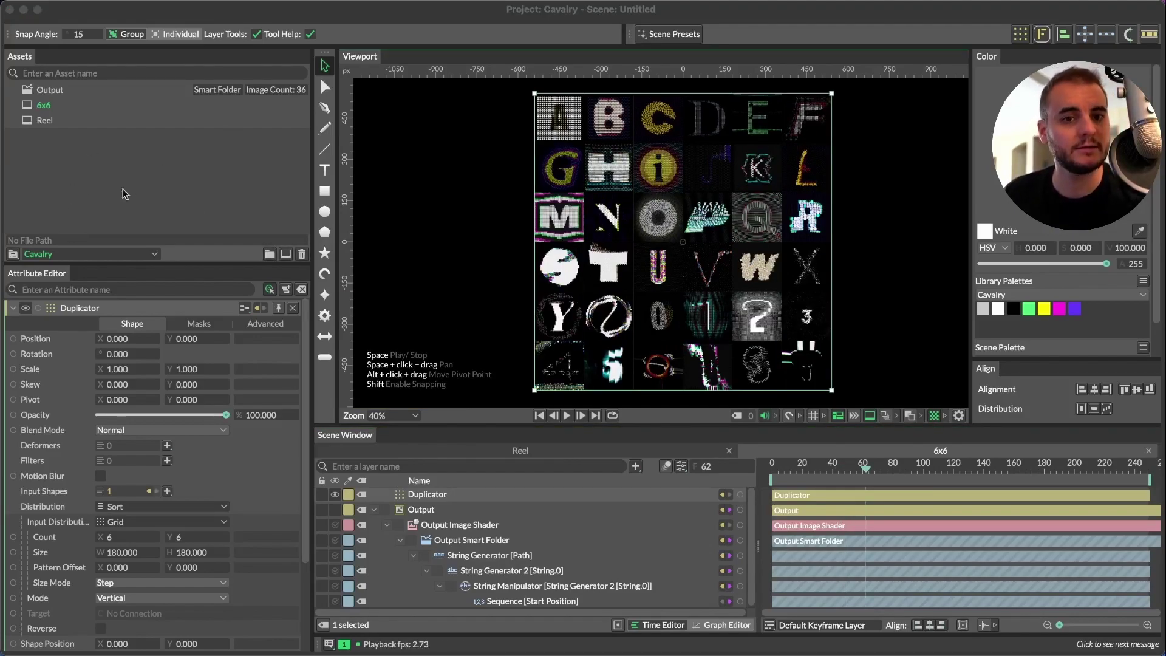
Step: Duplicate the 6x6 composition, rename the copy 3x3, and open it in its own tab
click(84, 181)
click(47, 107)
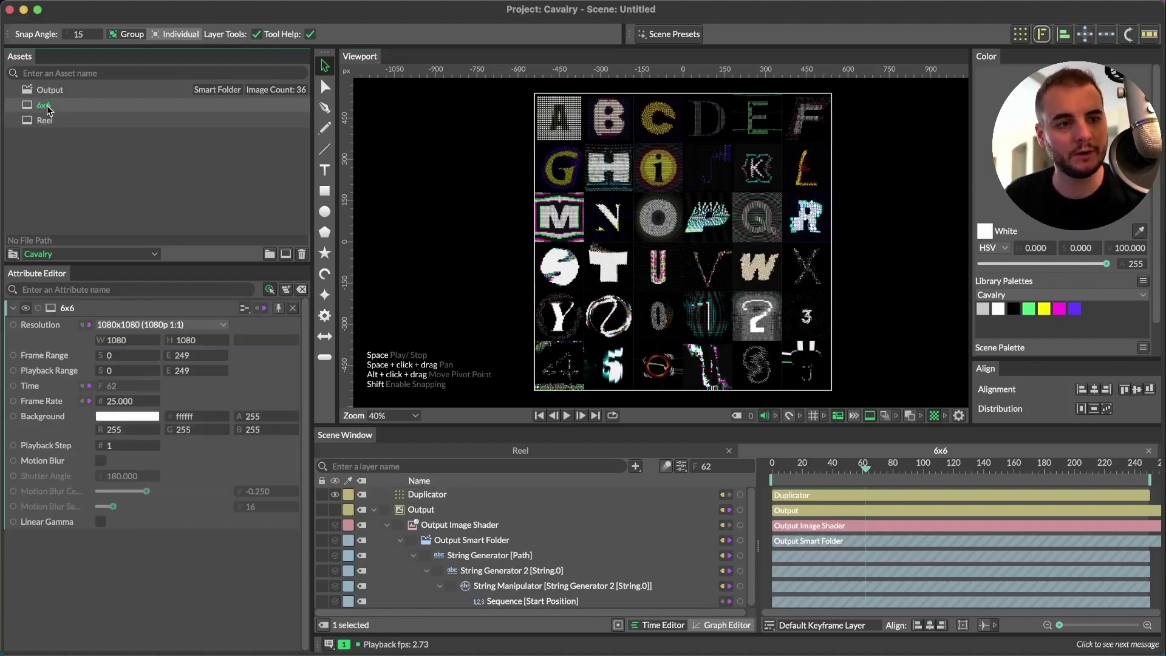
key(super+d)
double_click(47, 105)
text(3x3)
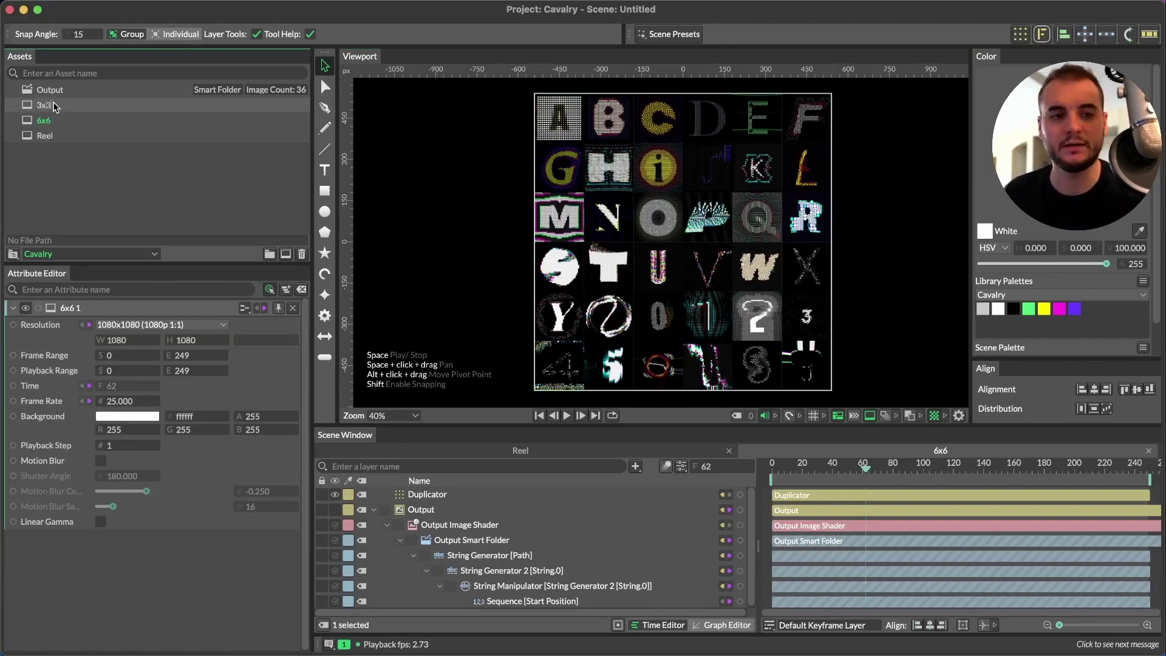
key(Return)
double_click(53, 108)
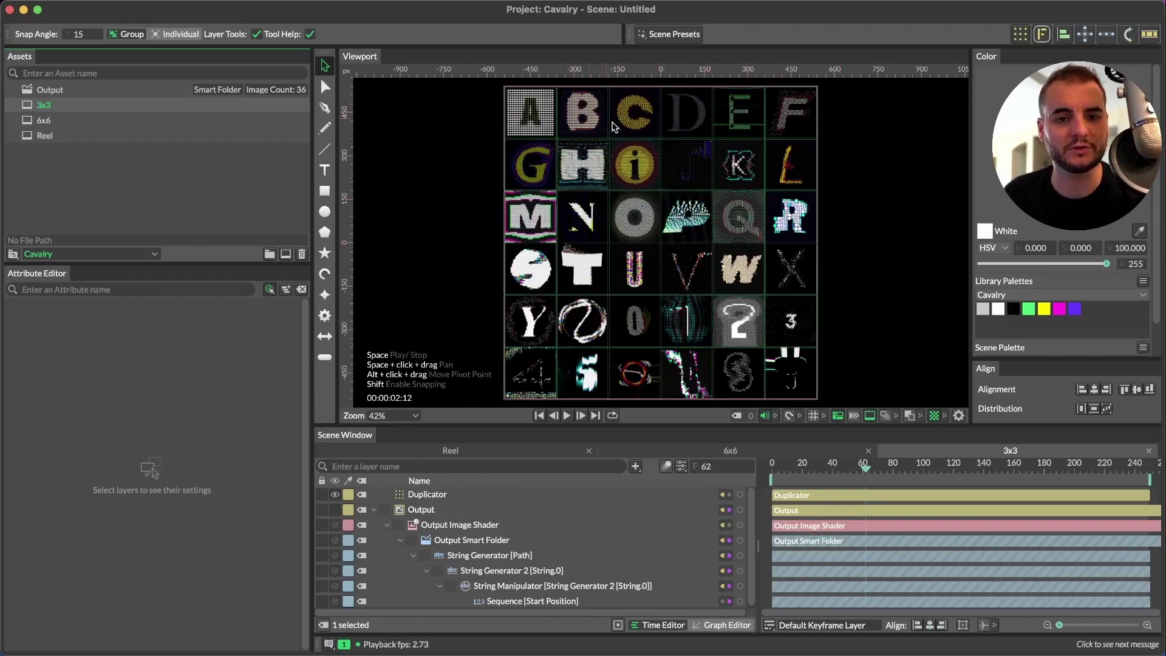
Step: Set the Duplicator's grid count to 3 by 3
click(431, 496)
click(117, 538)
text(3)
key(Return)
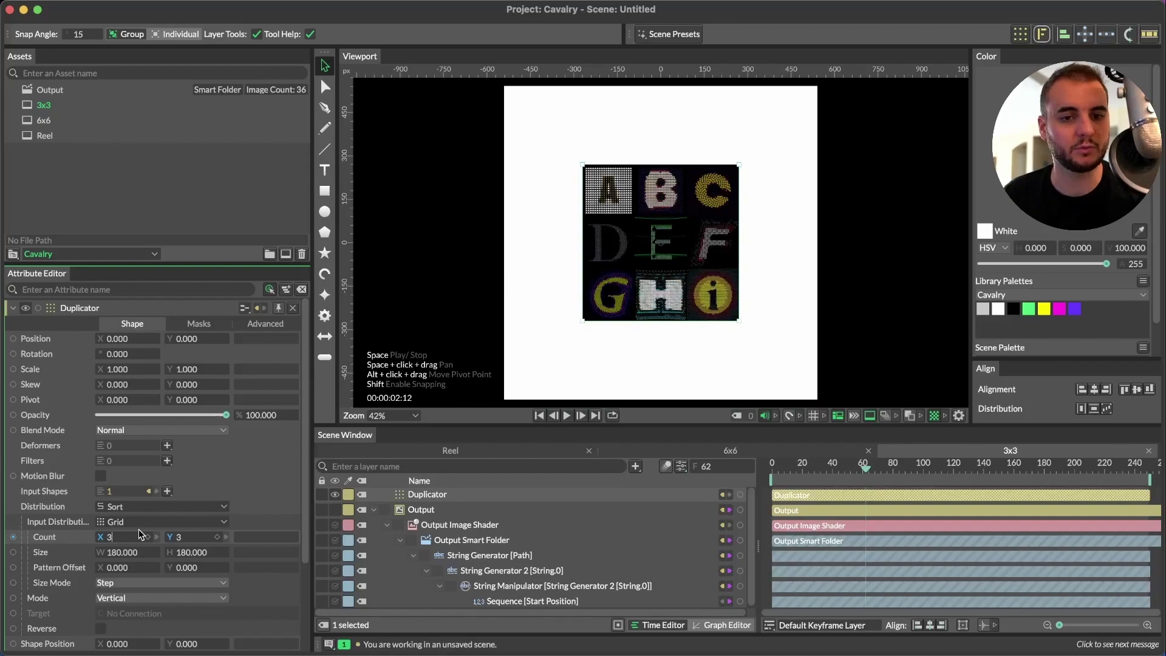
Step: Double the grid cell size to 180*2 (360)
click(141, 552)
click(147, 552)
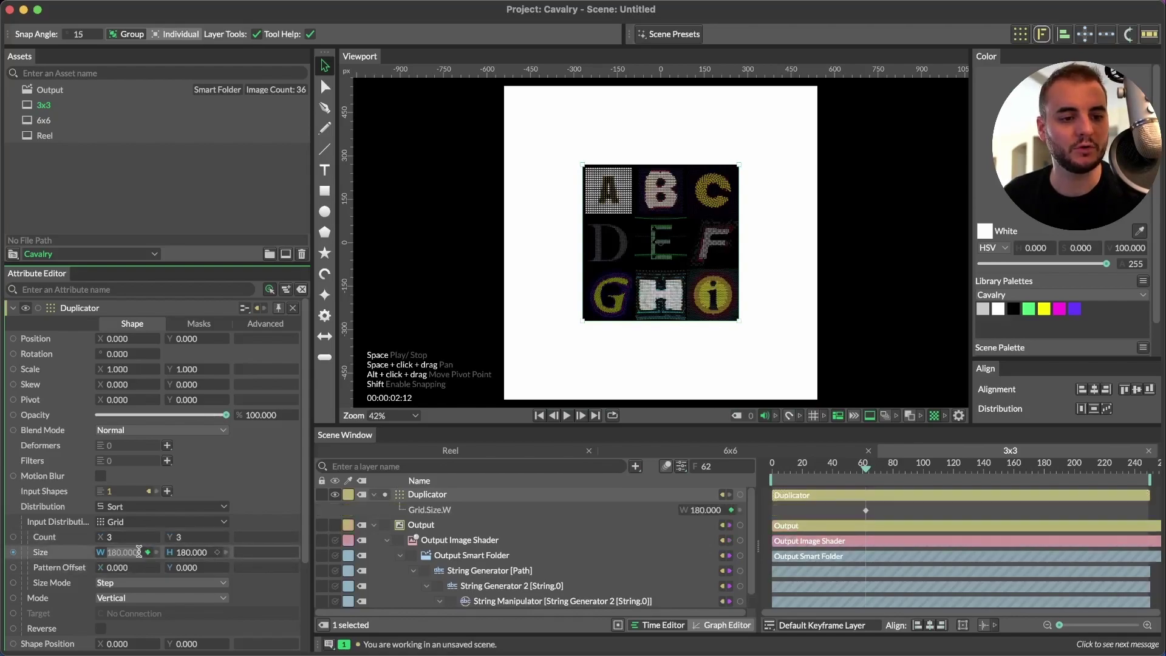
click(147, 552)
click(136, 552)
text(*2)
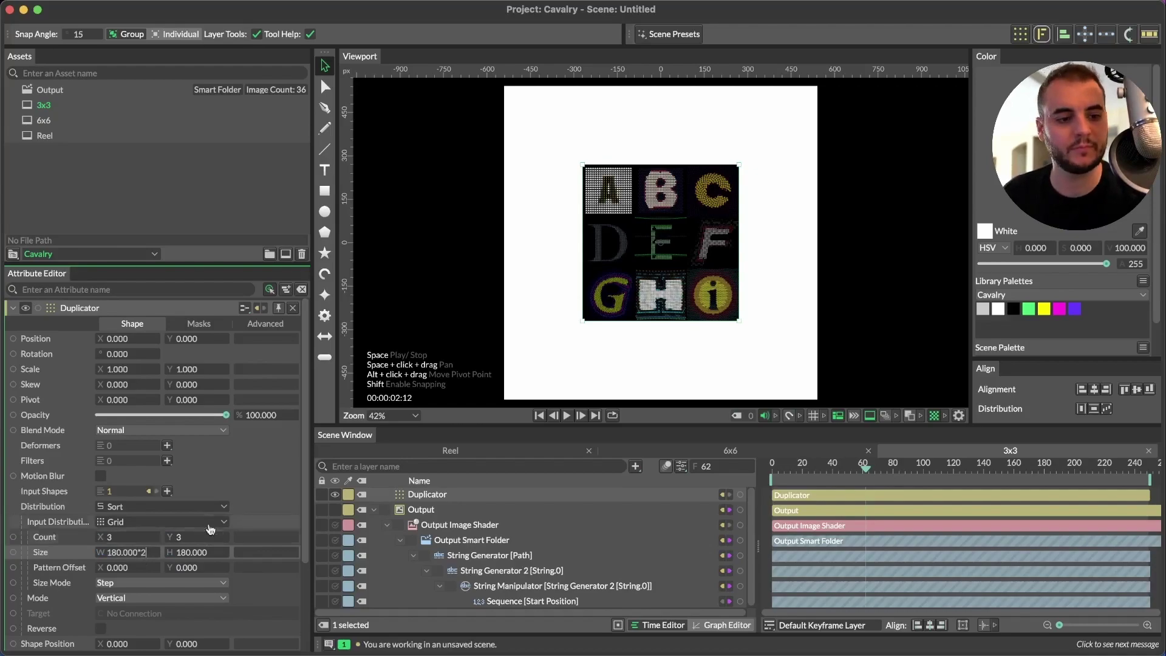
key(Return)
Step: Double the shape scale to 0.167*2 (0.334) so the nine tiles fill the frame
scroll(187, 477, down, 5)
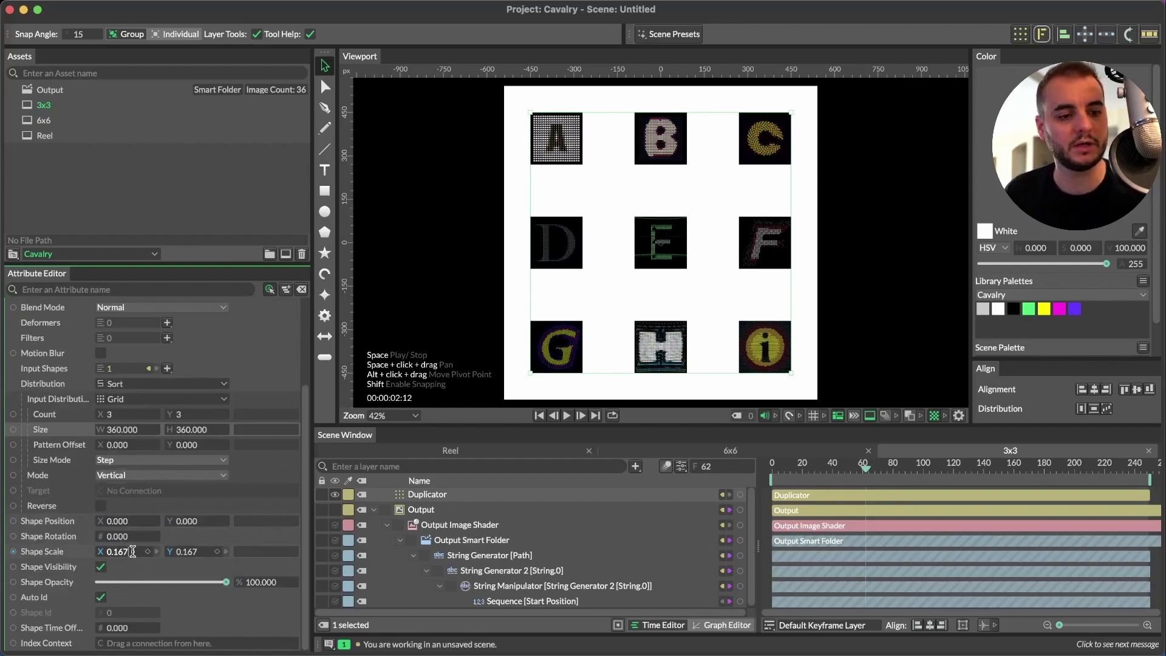
text(2)
key(Return)
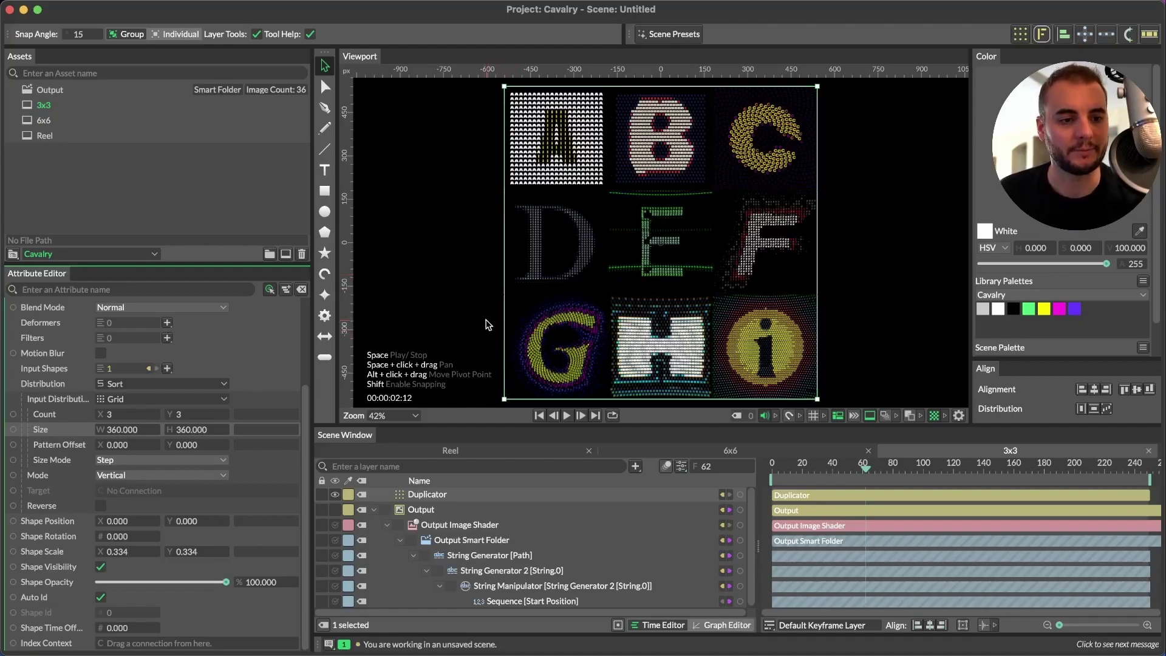
scroll(571, 512, down, 1)
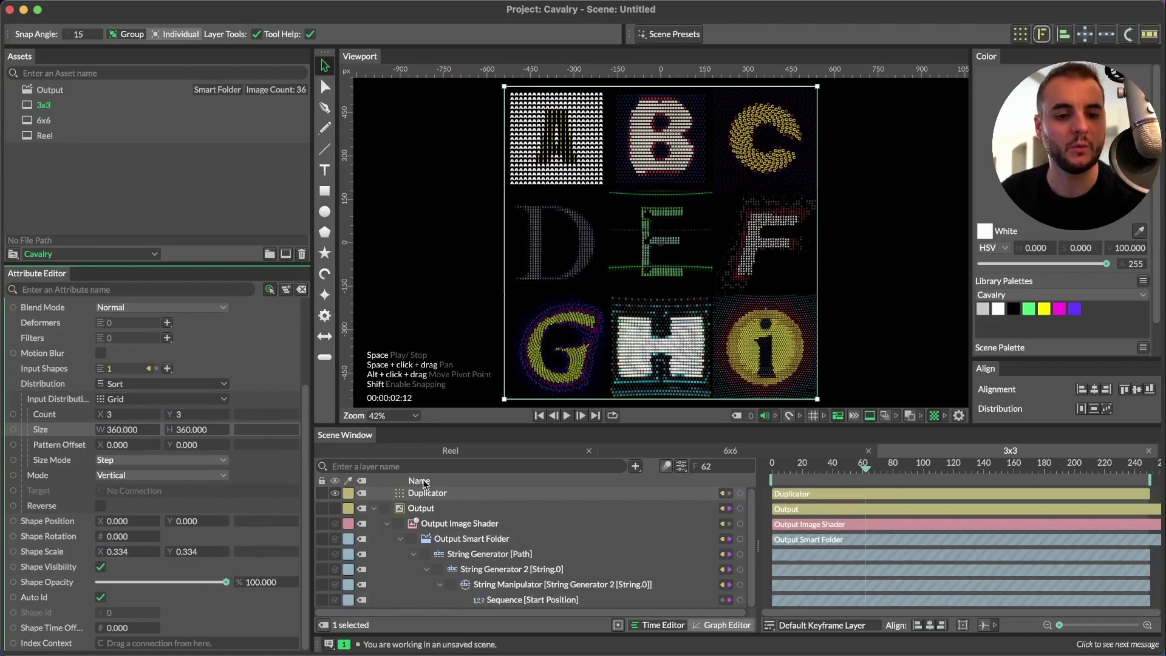
Step: Raise the Sequence [Start Position] Offset to 9, shifting the grid to letters J–R
click(509, 599)
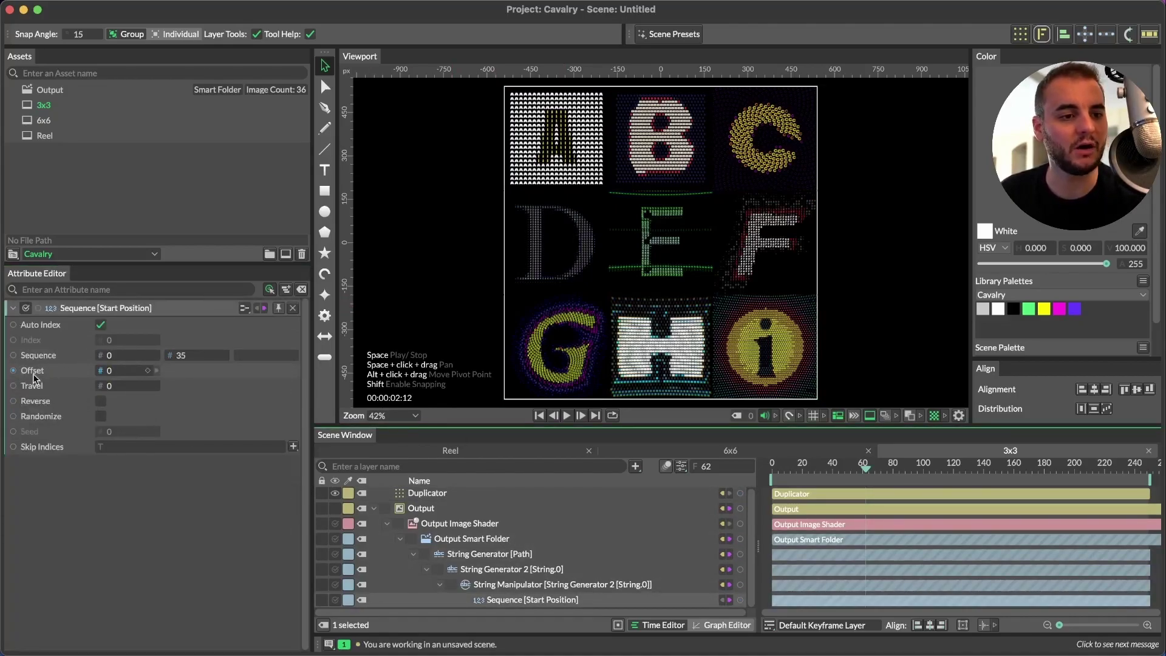
click(111, 372)
drag(111, 370, 138, 370)
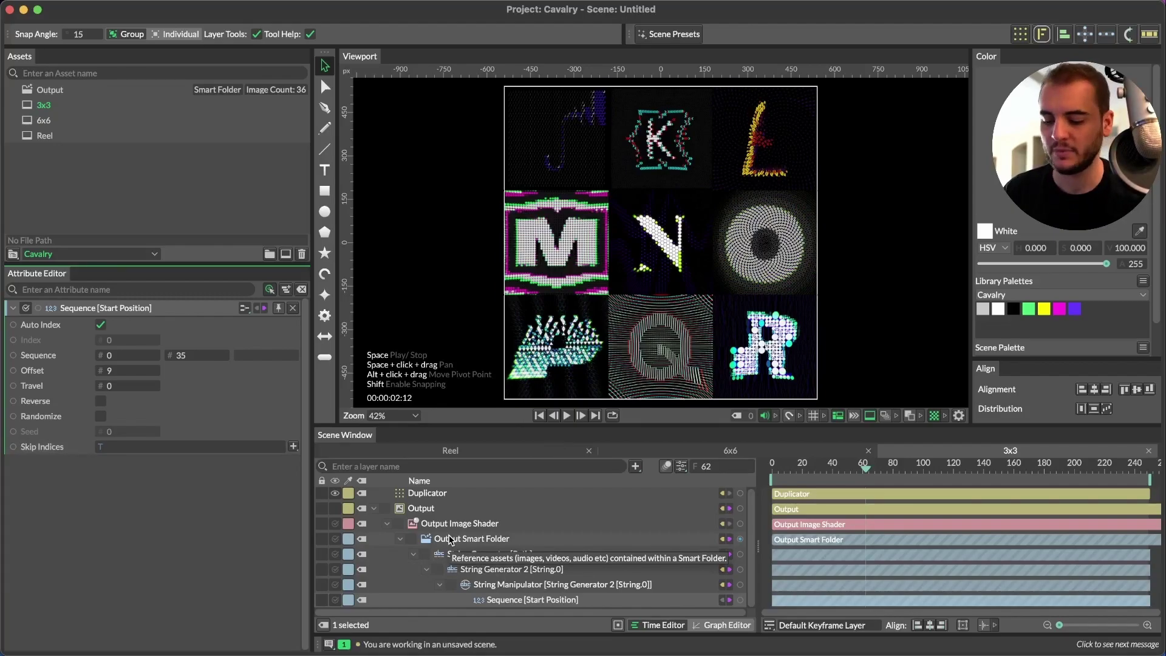
key(super+shift+r)
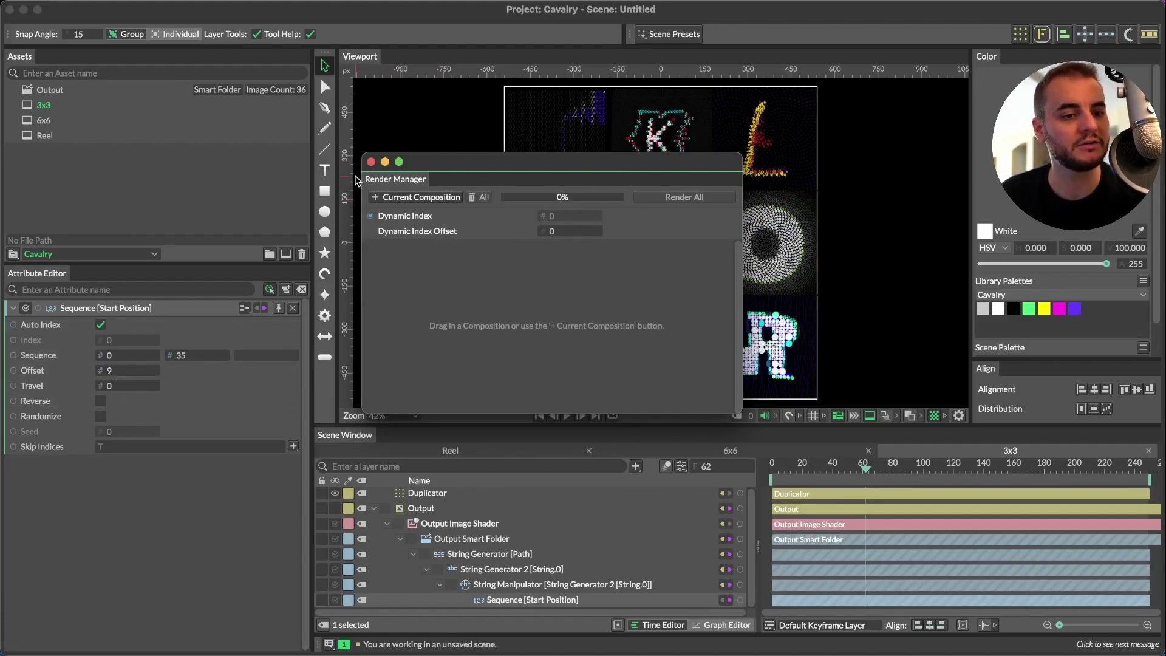
click(371, 161)
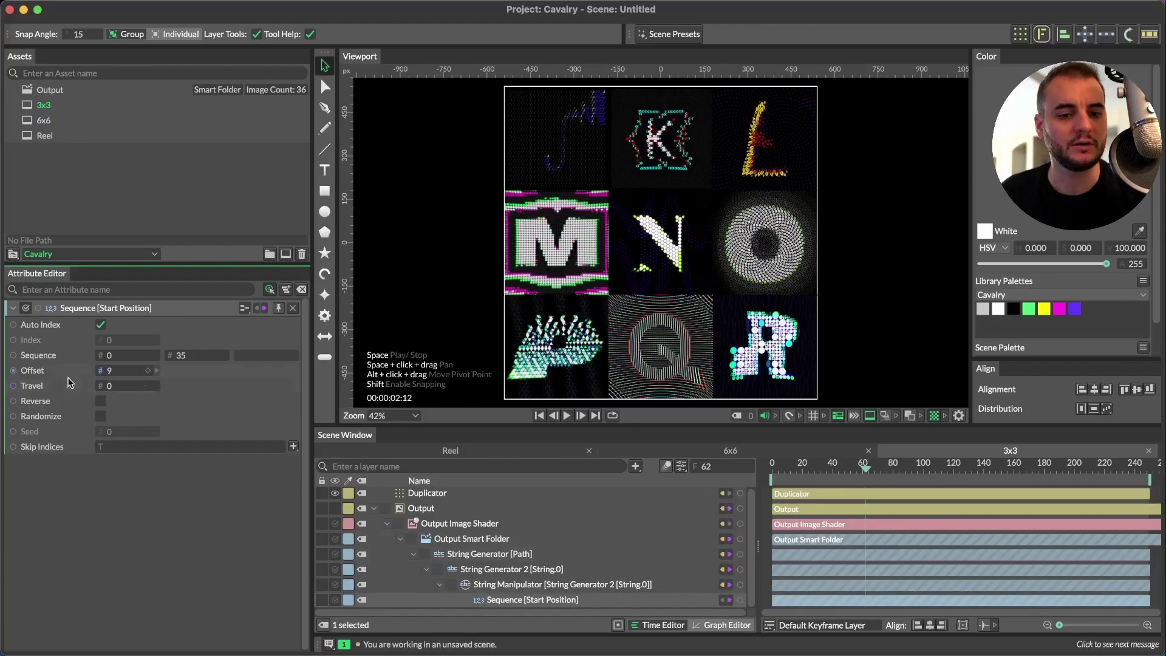
right_click(40, 371)
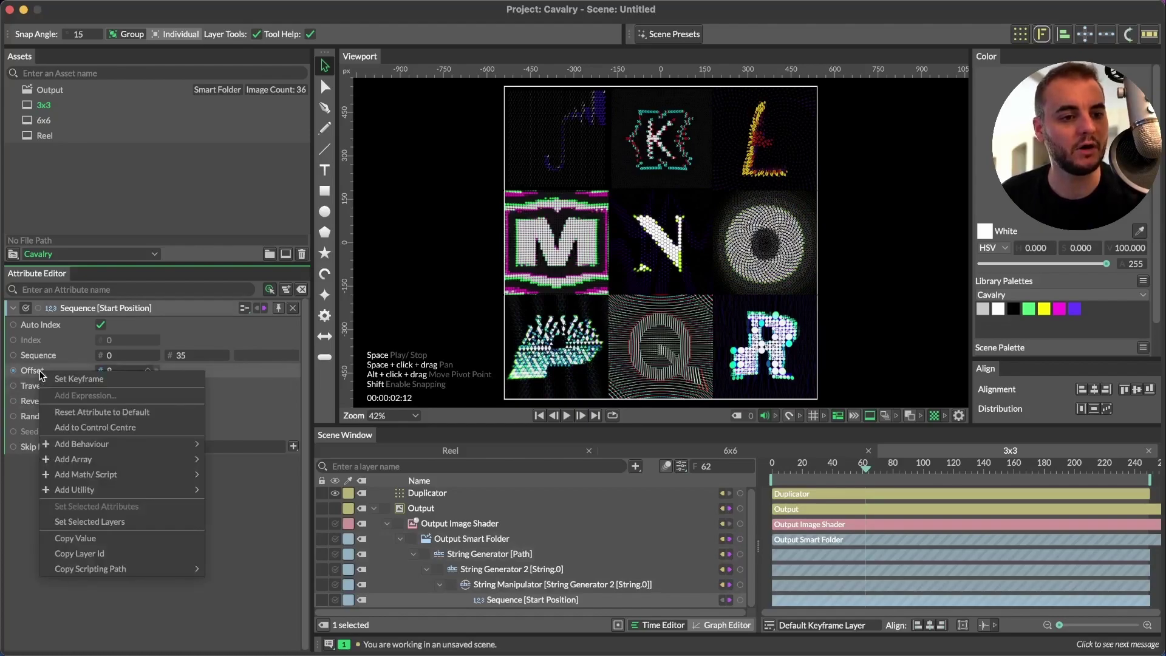
Step: Drive the Offset with a Math utility and confirm its First value of 0
mouse_move(179, 475)
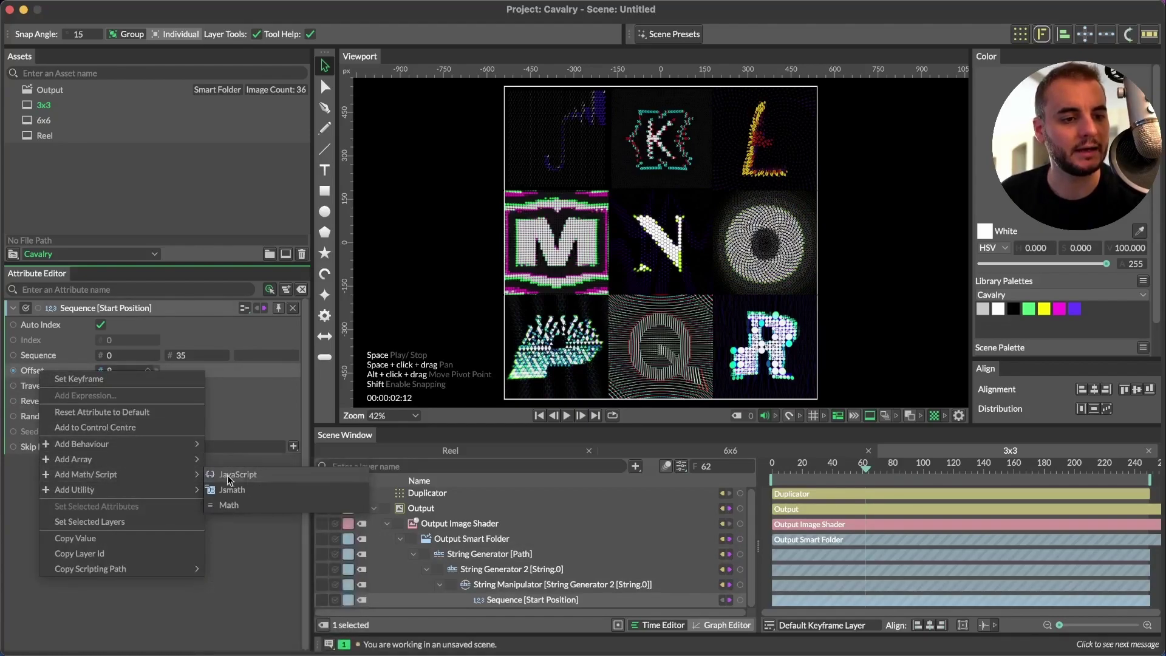
click(239, 503)
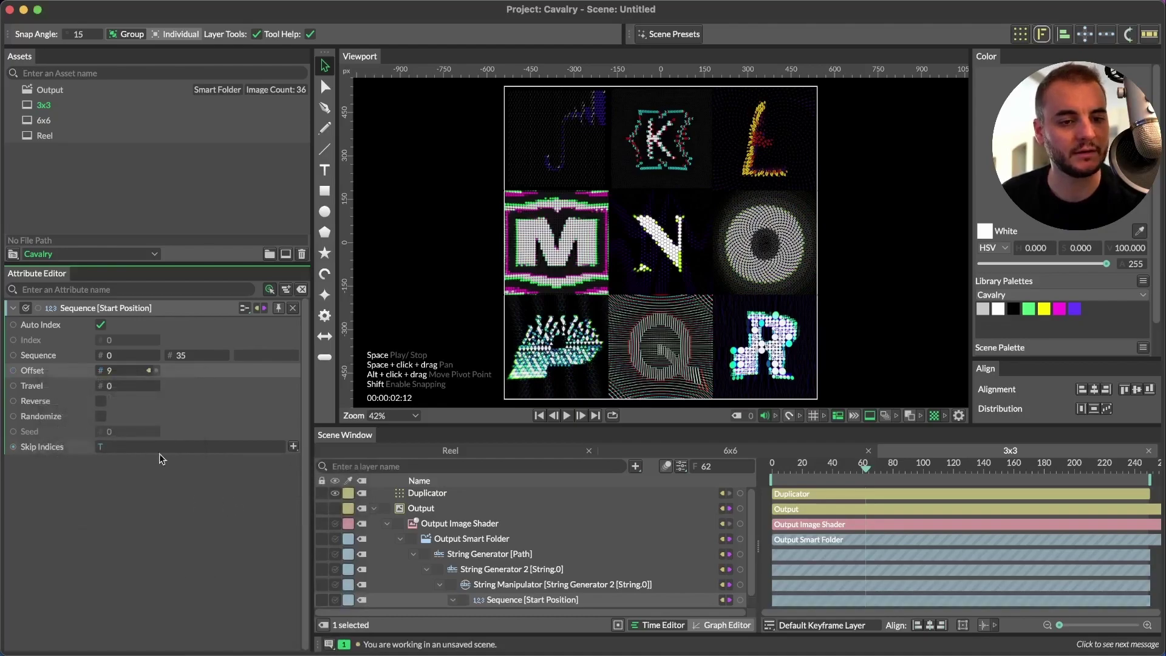
scroll(514, 595, down, 1)
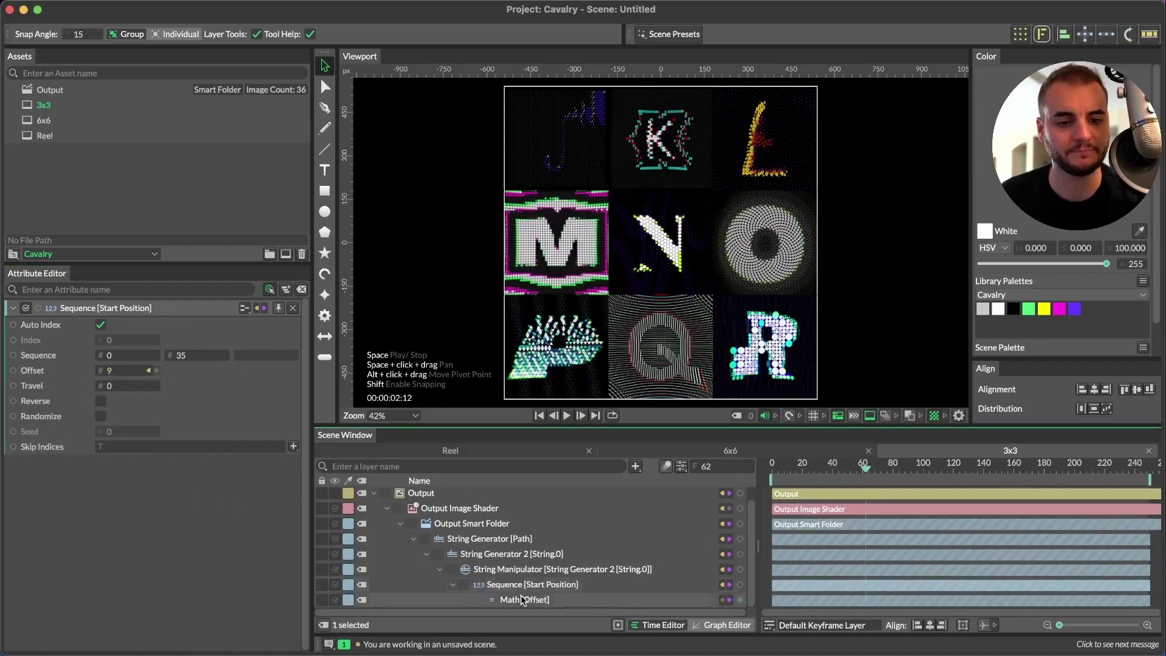
click(166, 369)
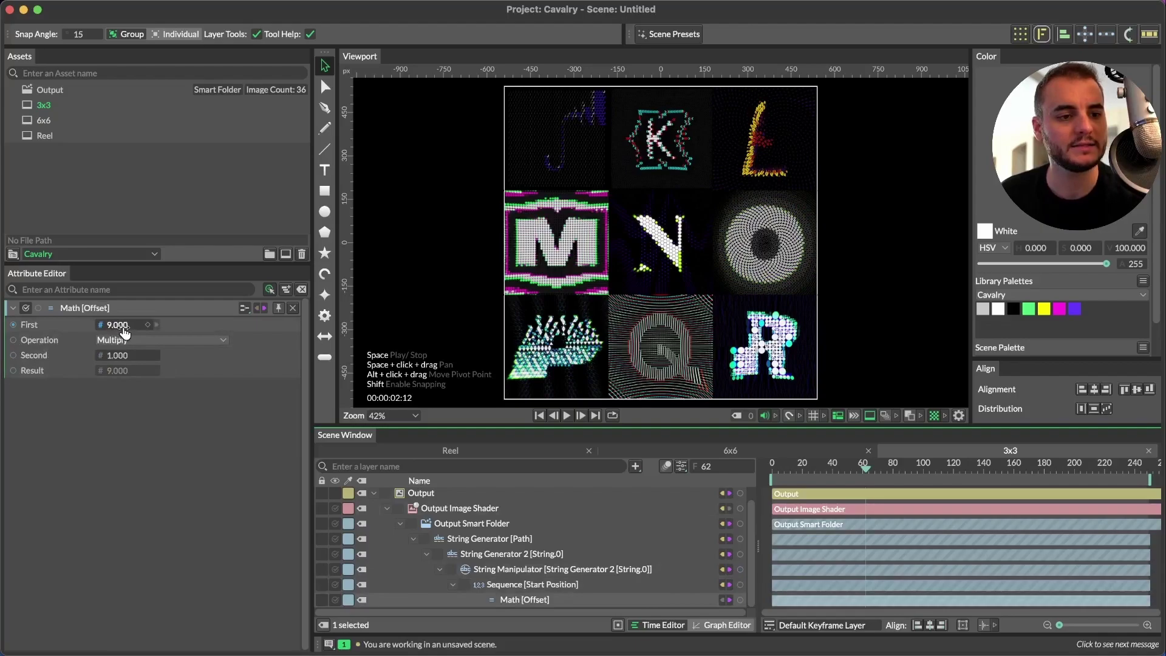
click(121, 326)
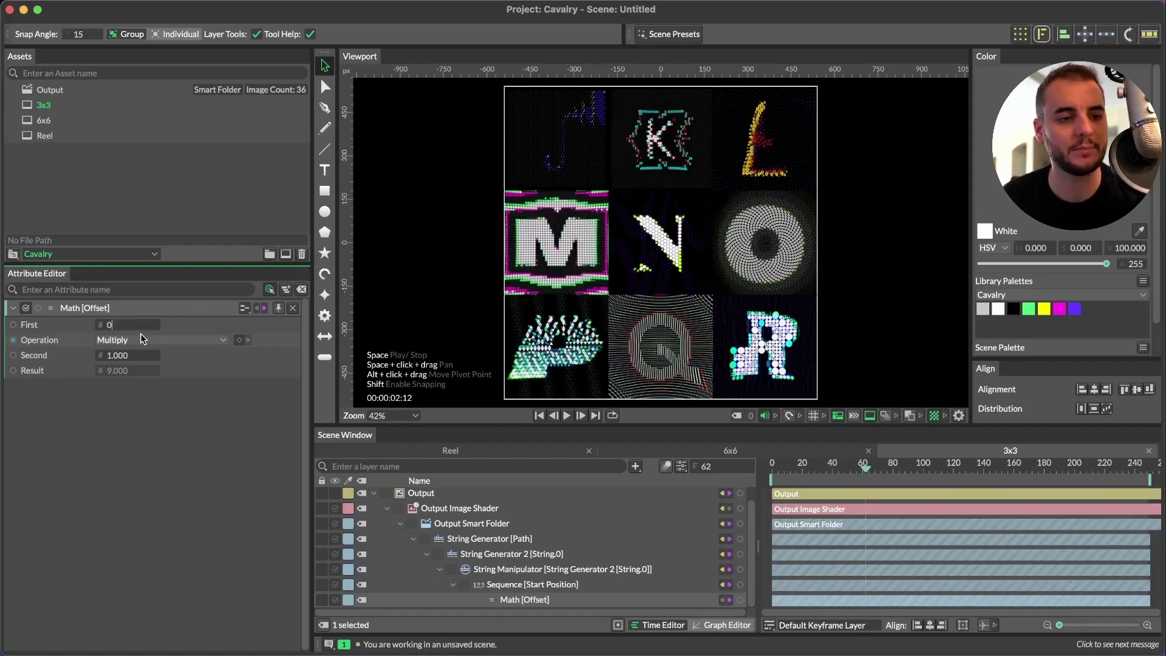
key(Return)
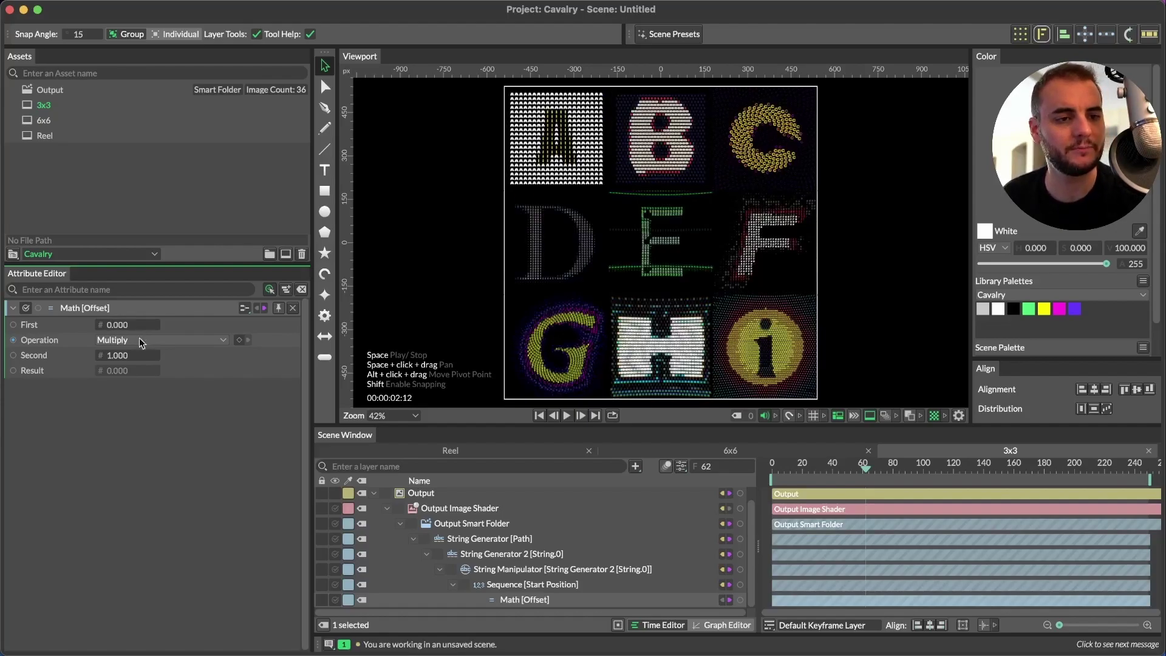
Step: Set the Math [Offset] Second value to 9 and First to 1, showing letters J–R
click(131, 356)
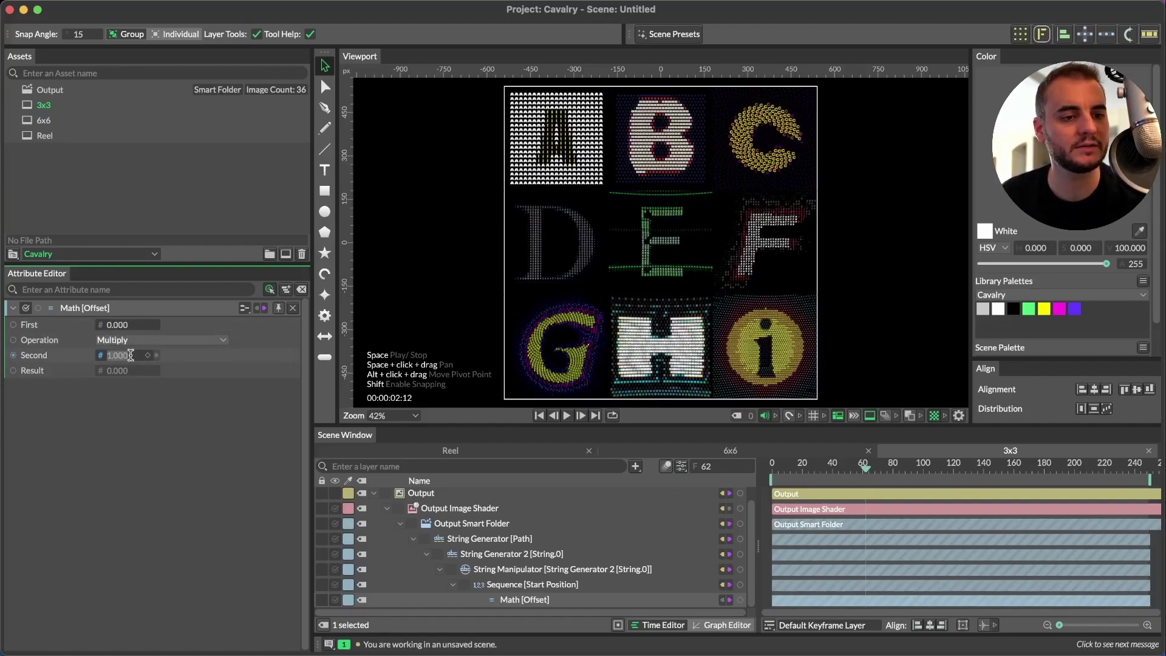
text(9)
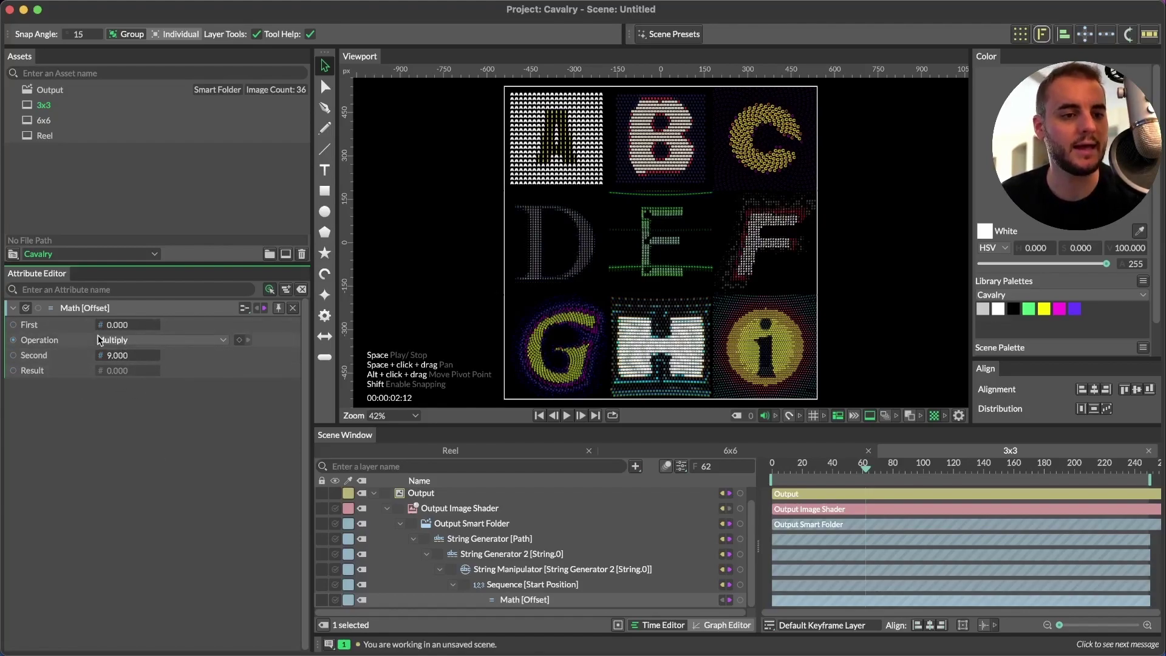
click(116, 327)
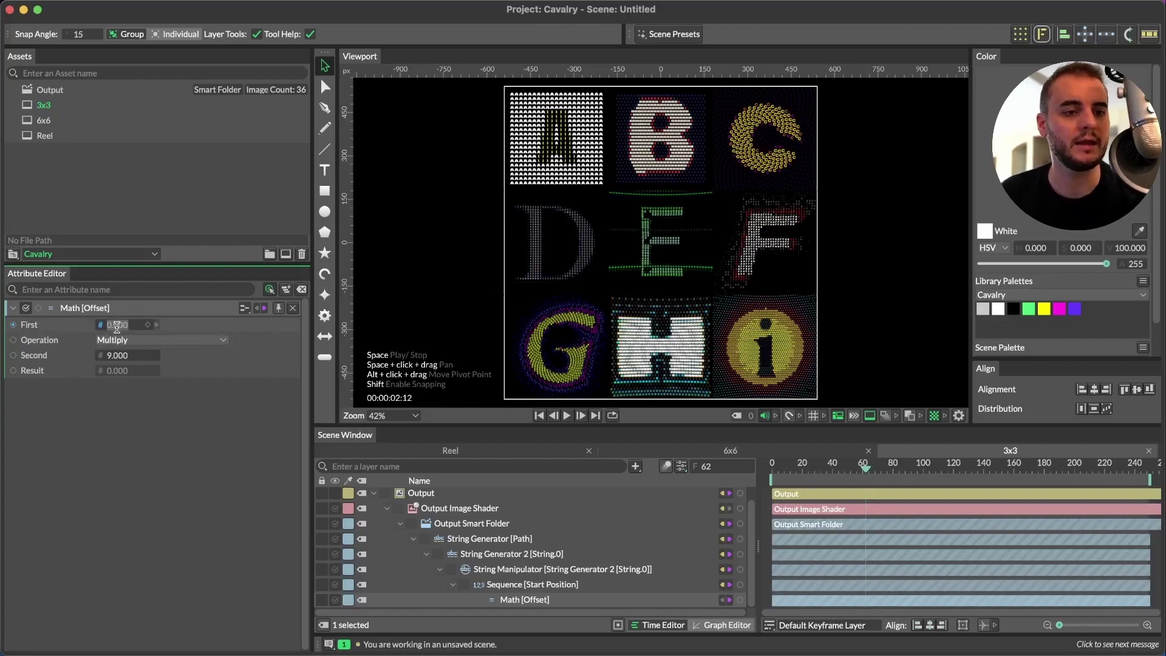
text(1)
key(Return)
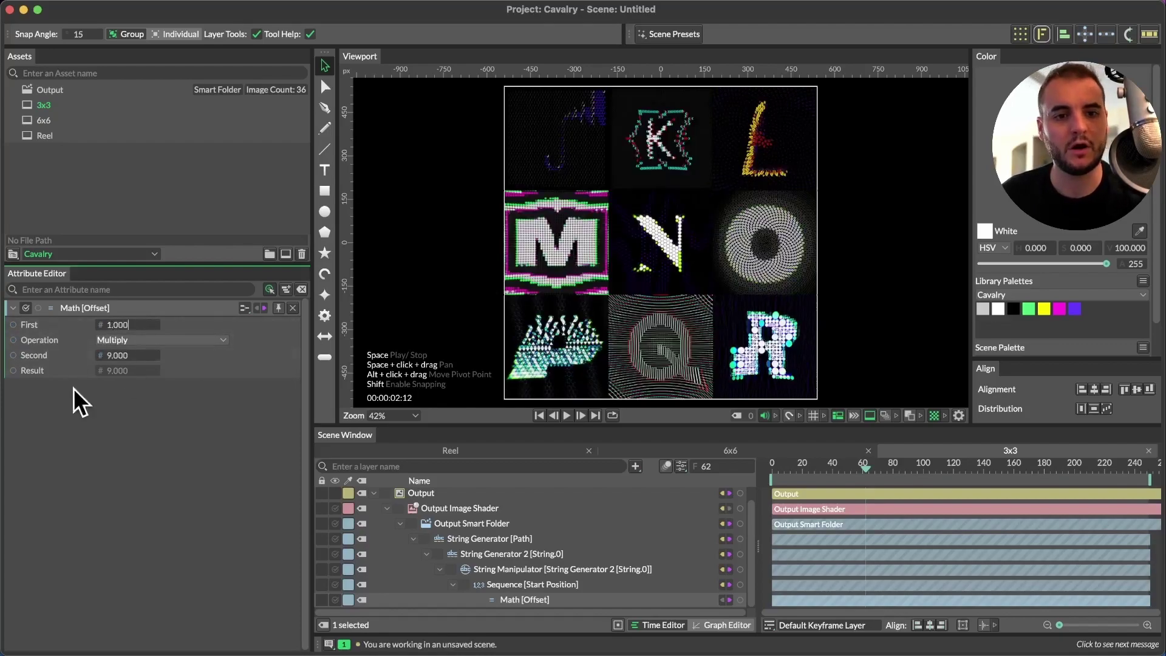
Step: Change First to 2, then 3, giving Result 27 so the tiles show digits 1–9
click(120, 324)
text(20)
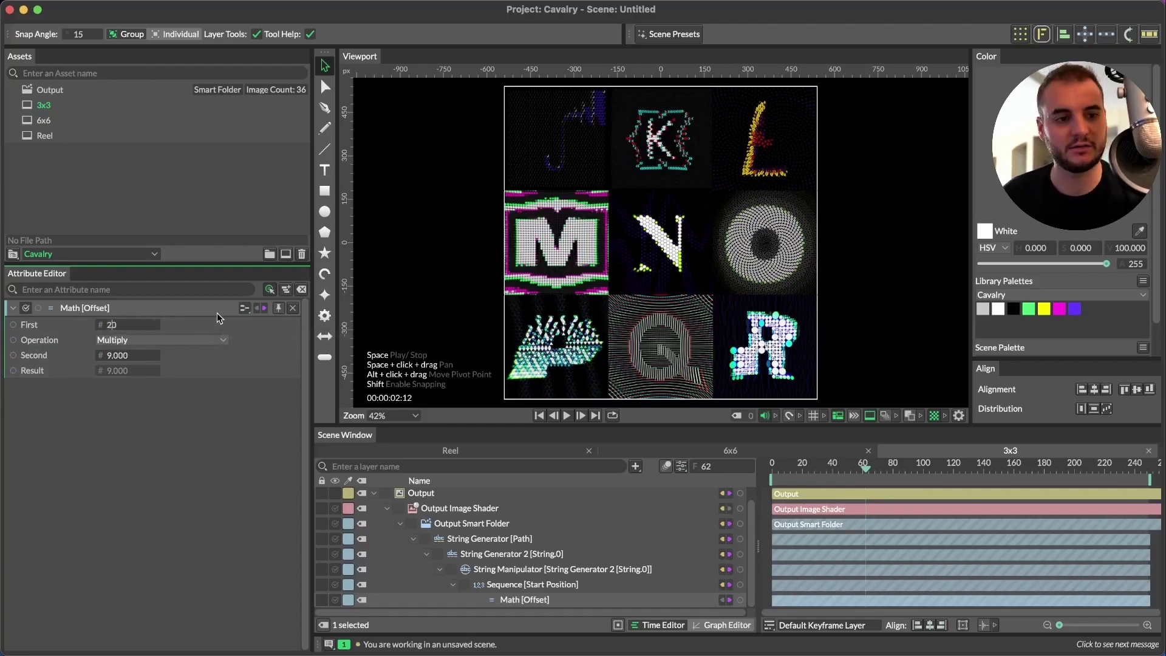
key(BackSpace)
key(Return)
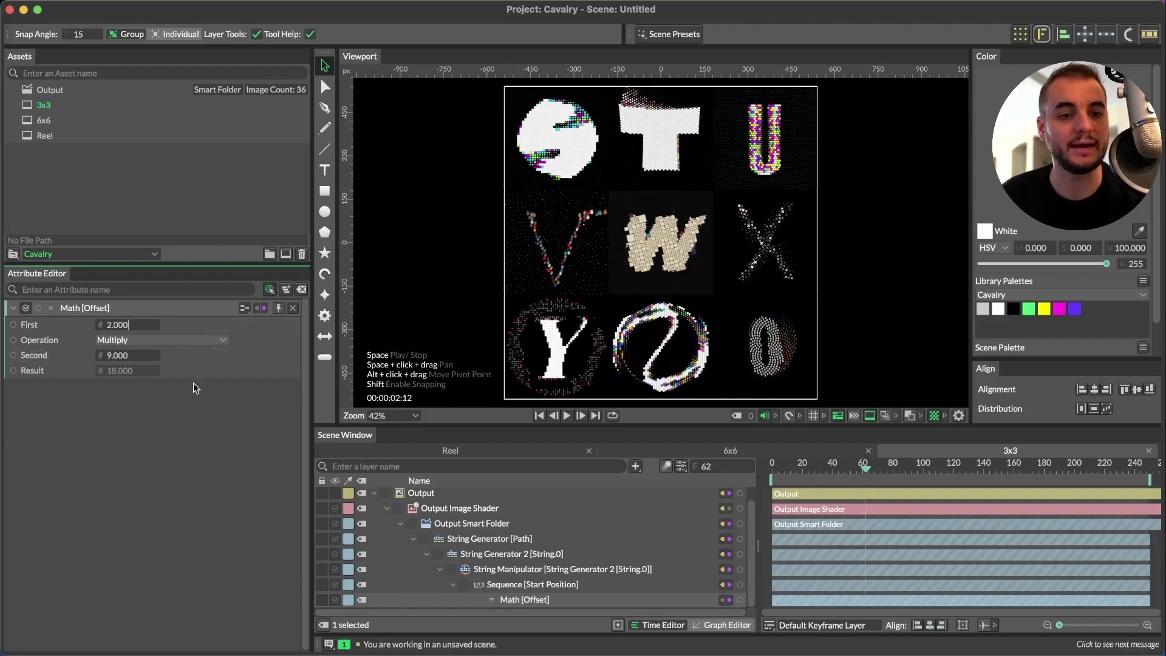
drag(123, 322, 113, 325)
text(3)
key(Return)
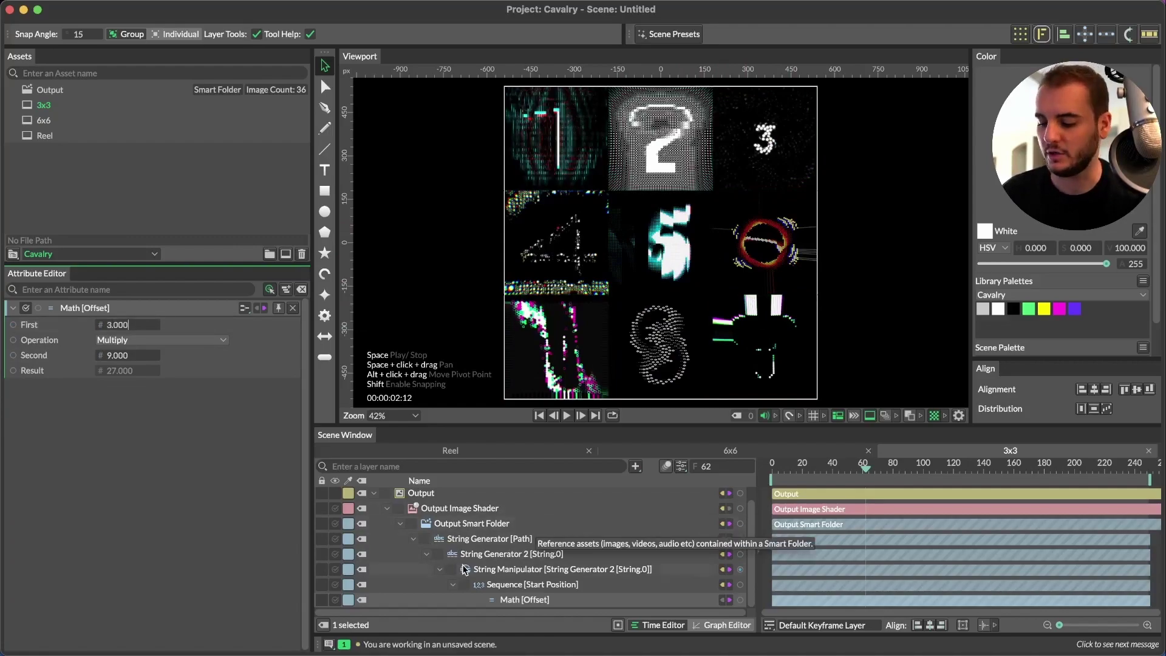
Step: In the Render Manager, link Dynamic Index to the Math [Offset] First value
key(super+shift+r)
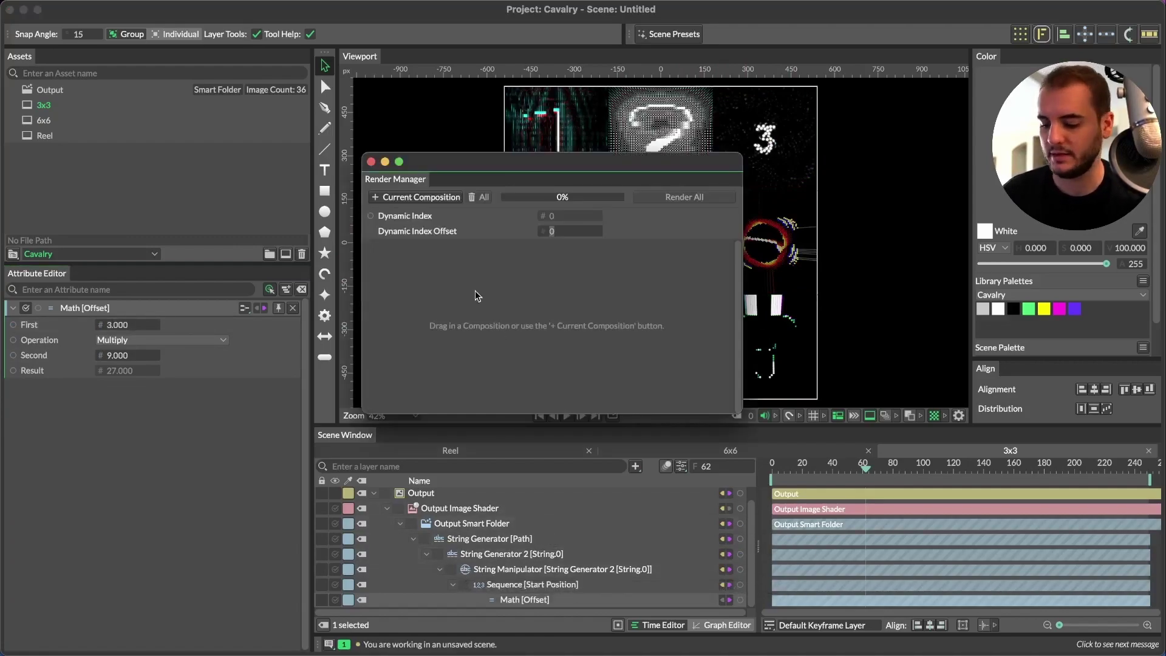
drag(471, 165, 612, 116)
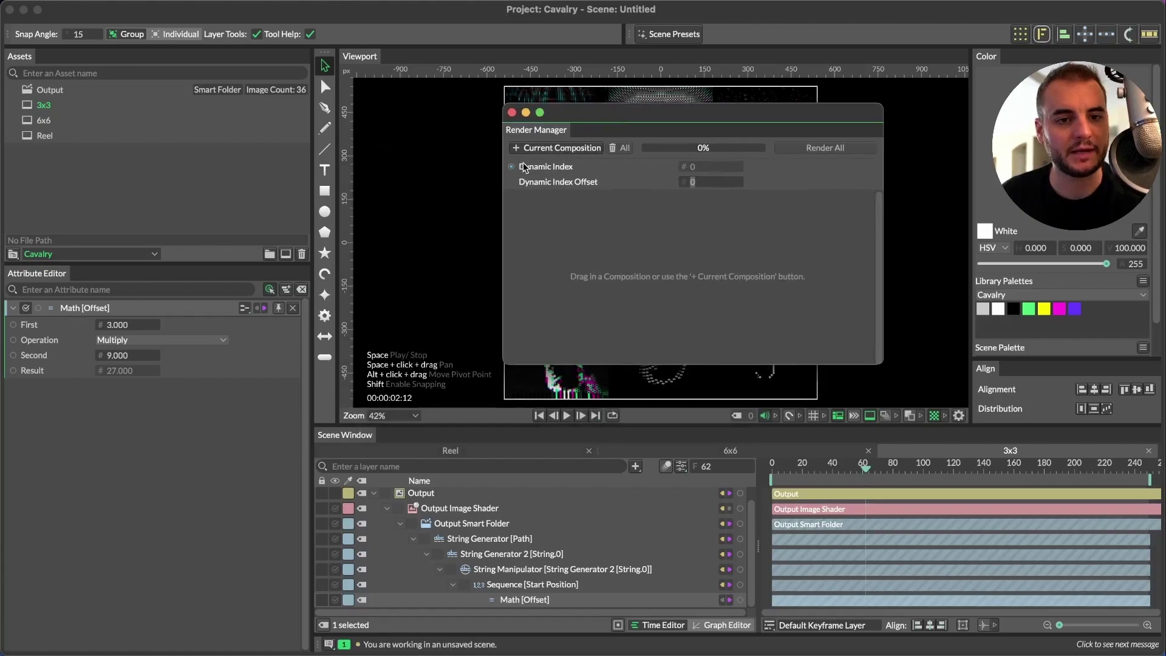
drag(511, 167, 34, 327)
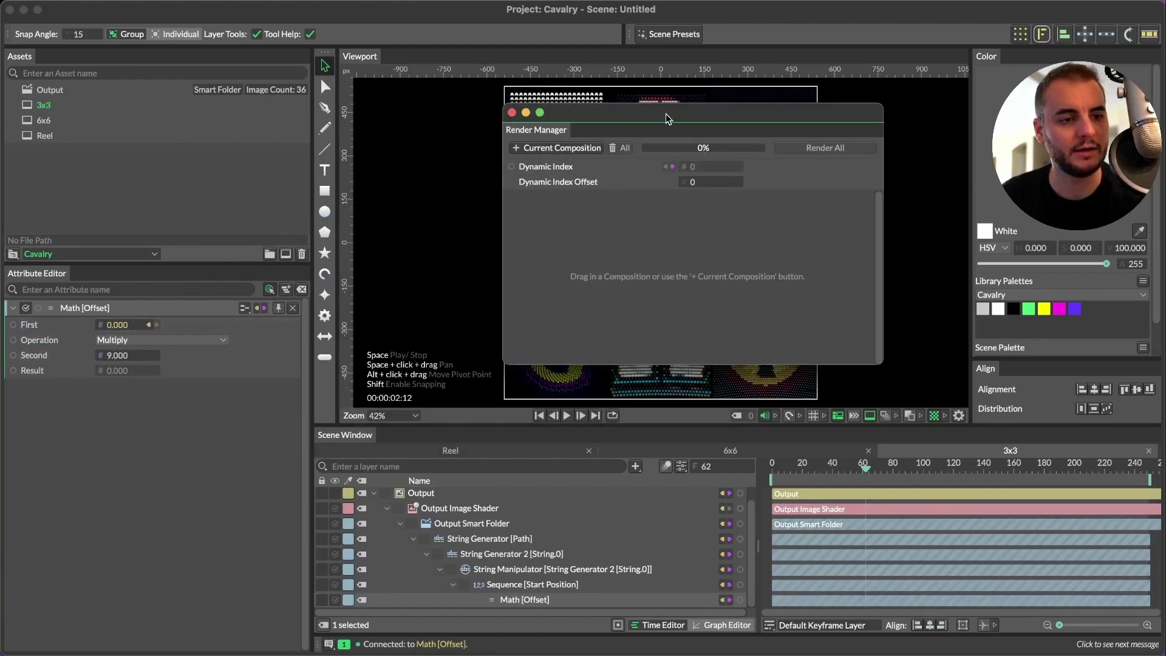
drag(667, 117, 831, 129)
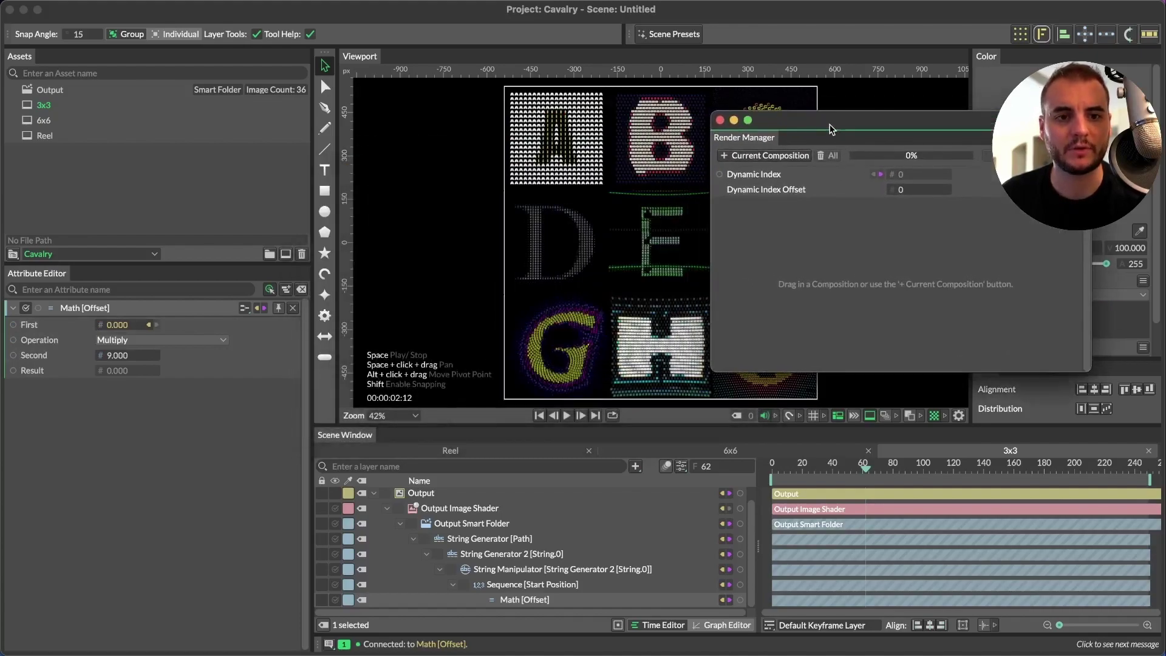
Step: Add the 3x3 composition as a render item with file name 3x3_<Dynamic Index>
click(787, 160)
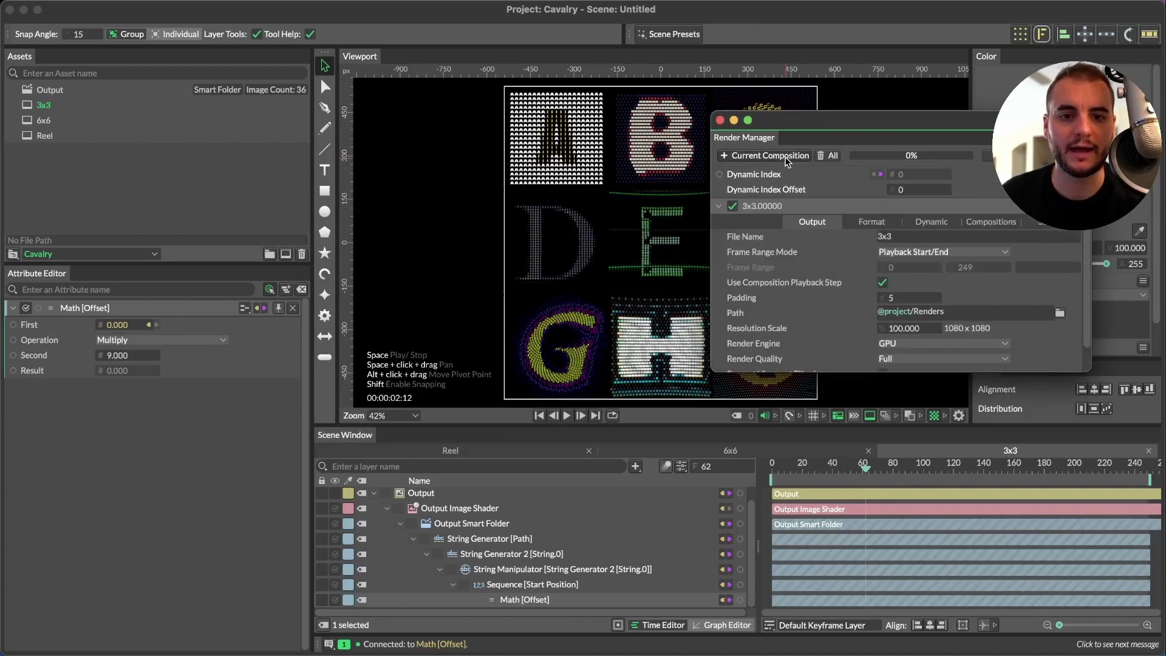
right_click(933, 234)
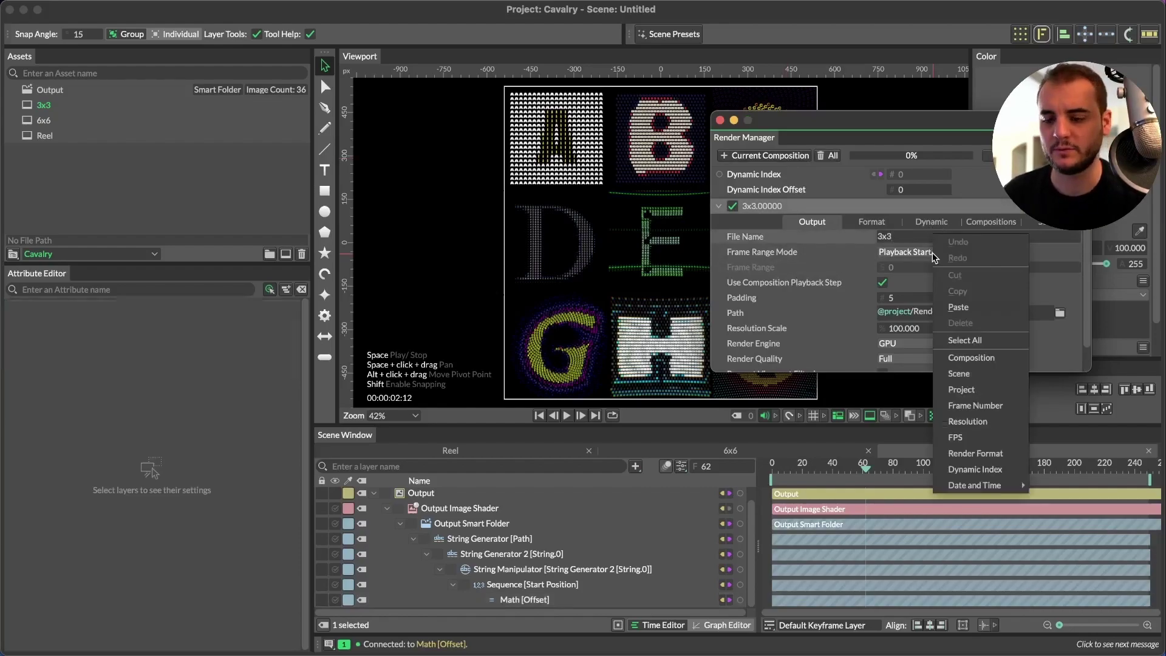
click(901, 236)
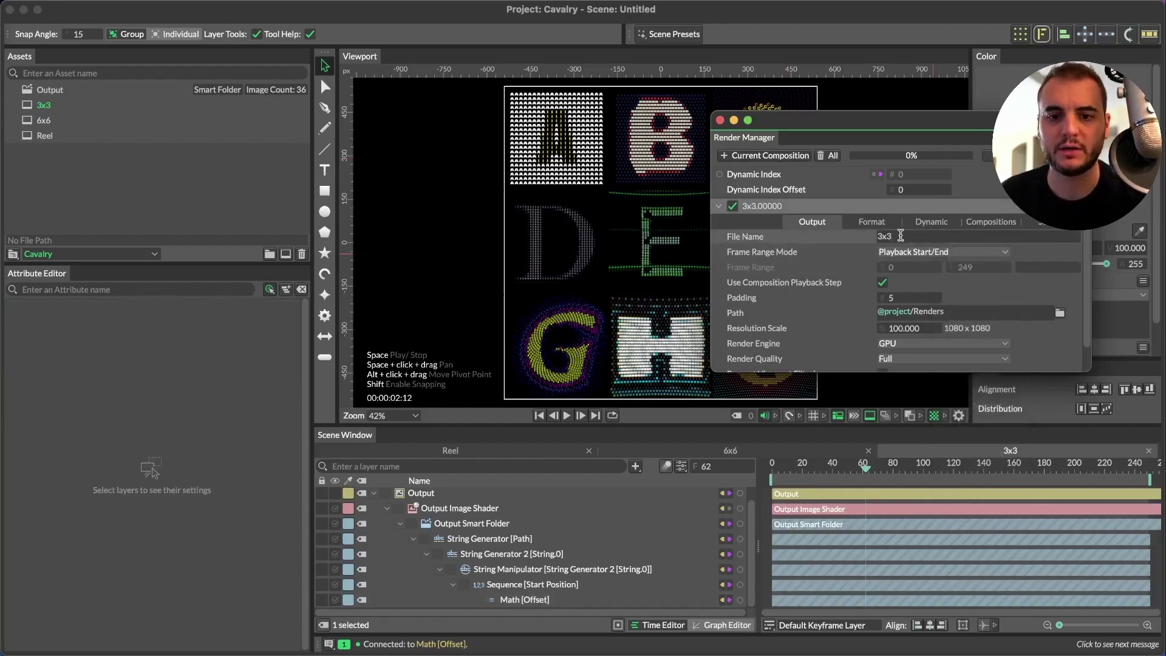
text(_)
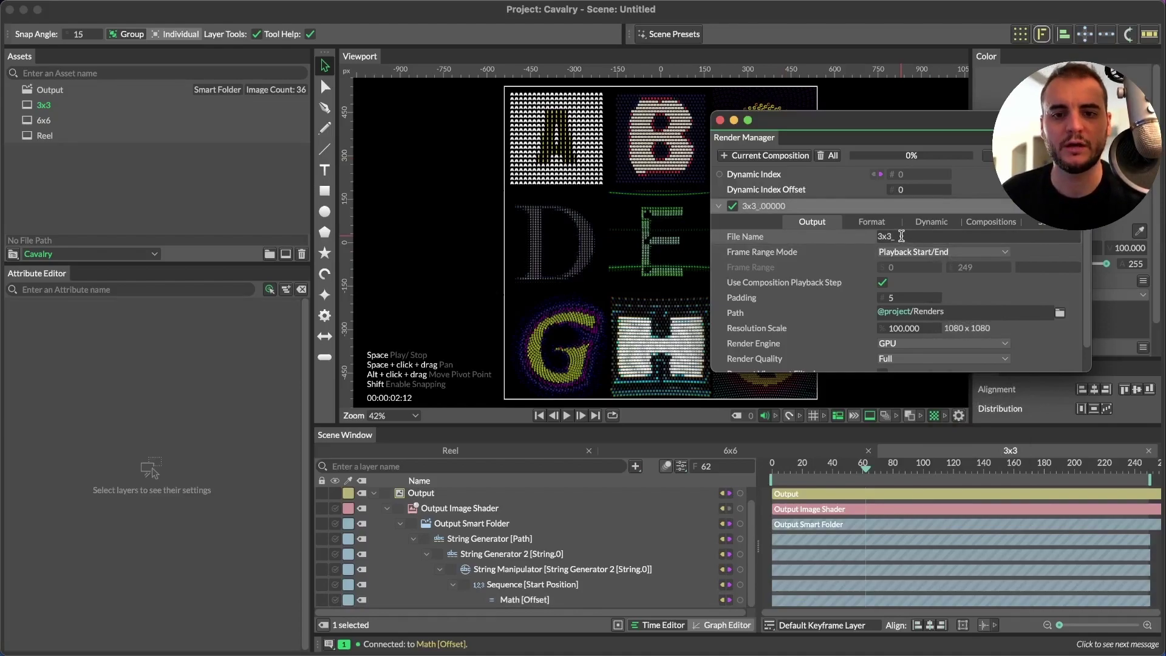
right_click(902, 238)
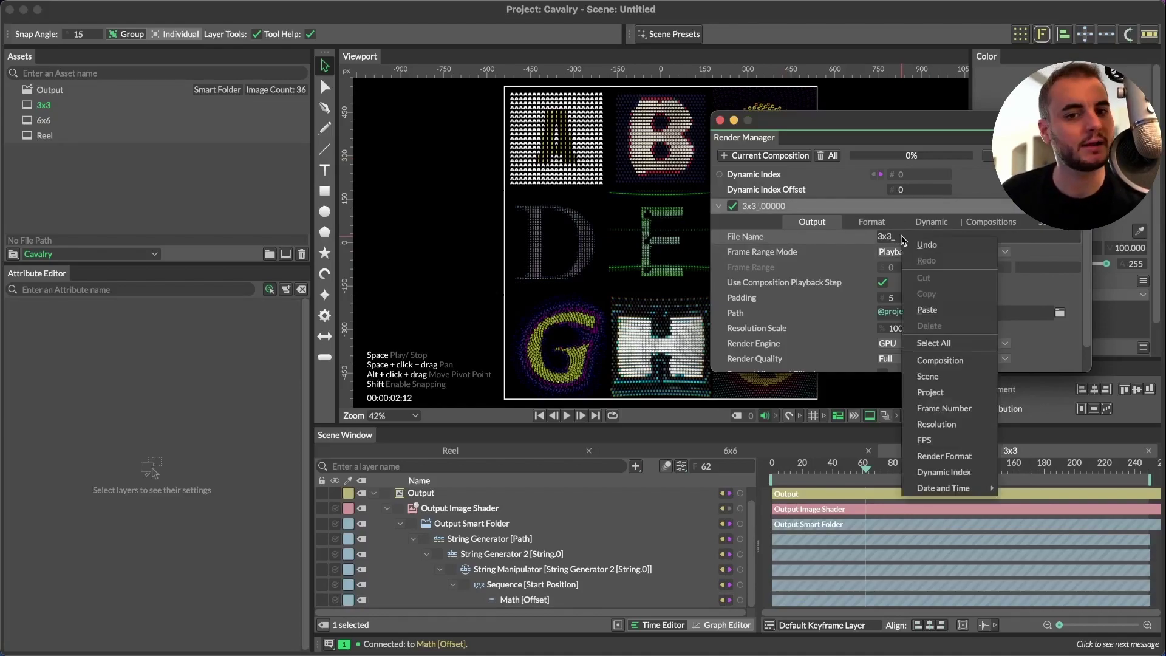
click(943, 474)
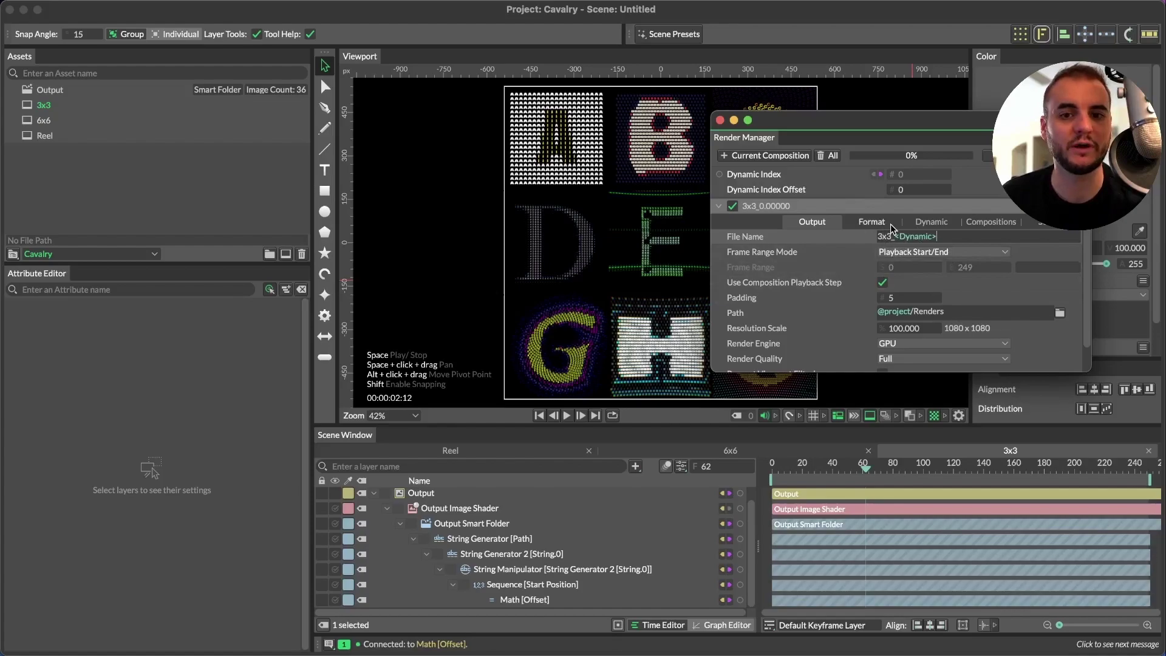
Step: Set the 3x3 render item's output format to MP4
click(873, 224)
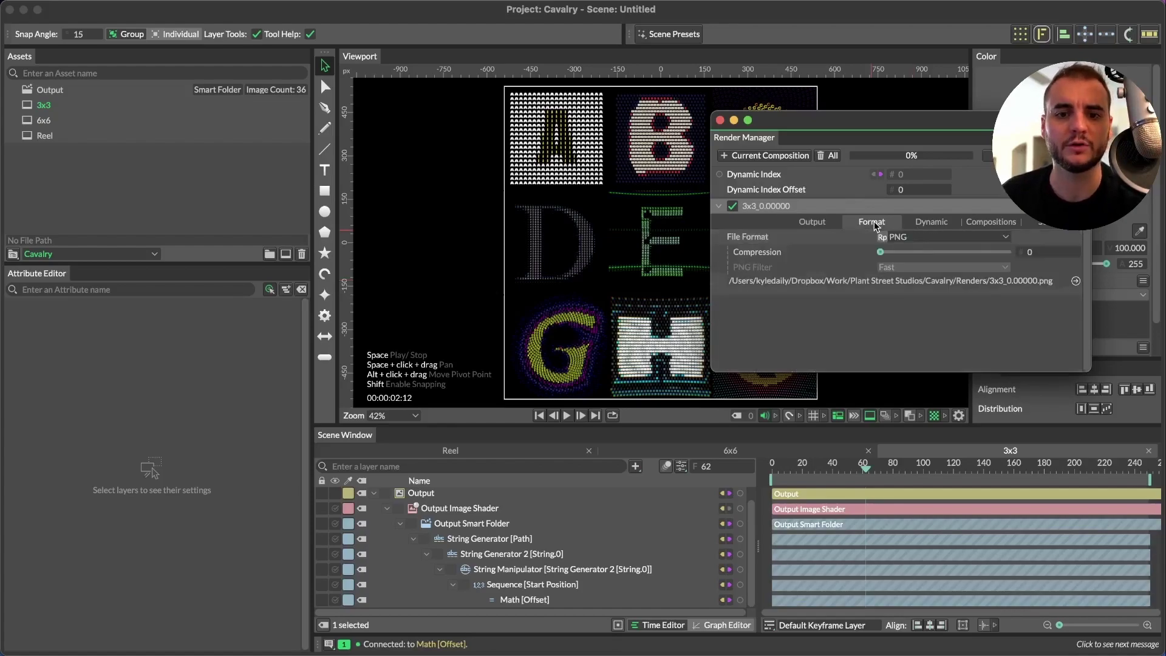
click(914, 238)
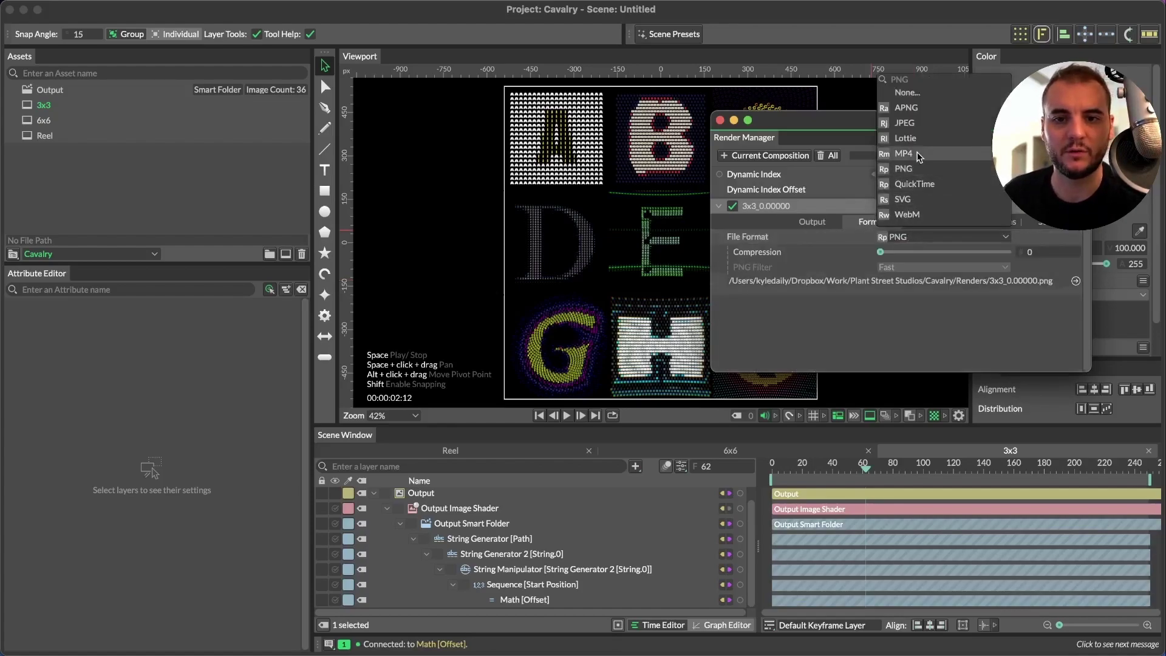
click(917, 154)
Step: Enable Dynamic Render with Number of Renders set to 4
click(932, 223)
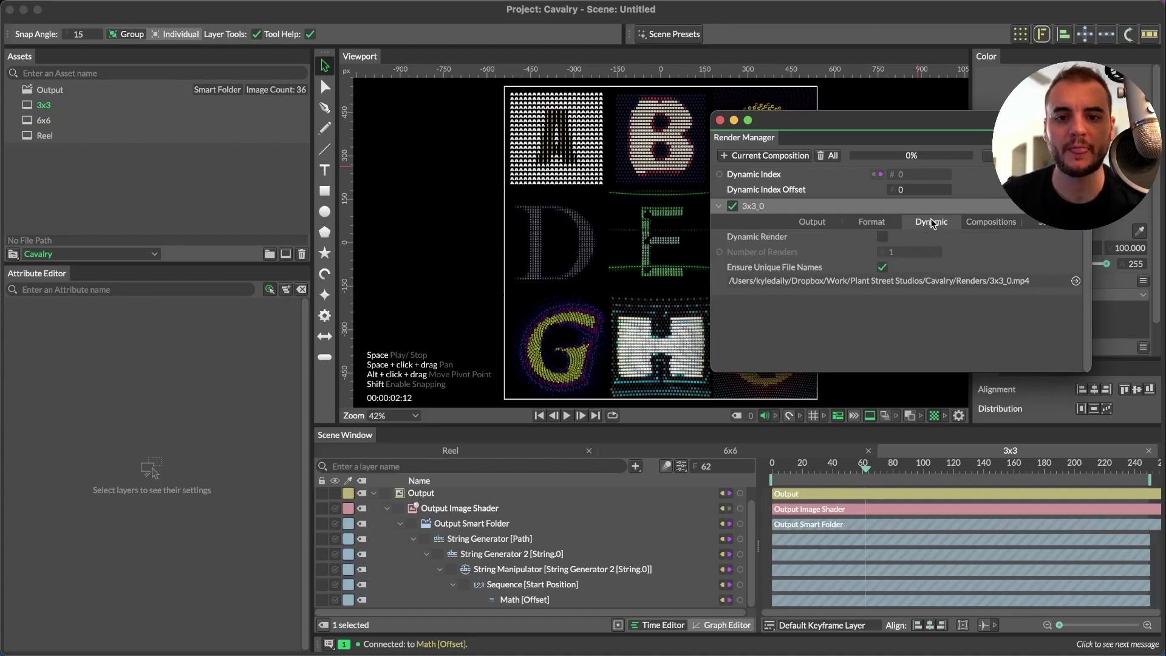
click(881, 237)
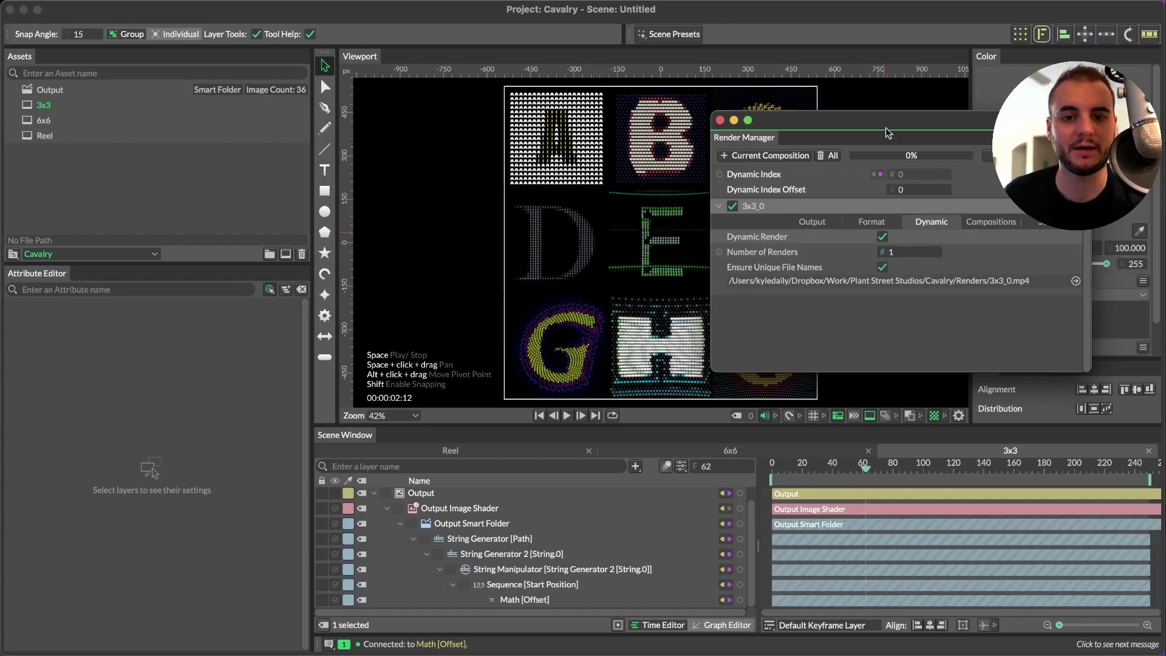
drag(885, 127, 949, 108)
click(957, 233)
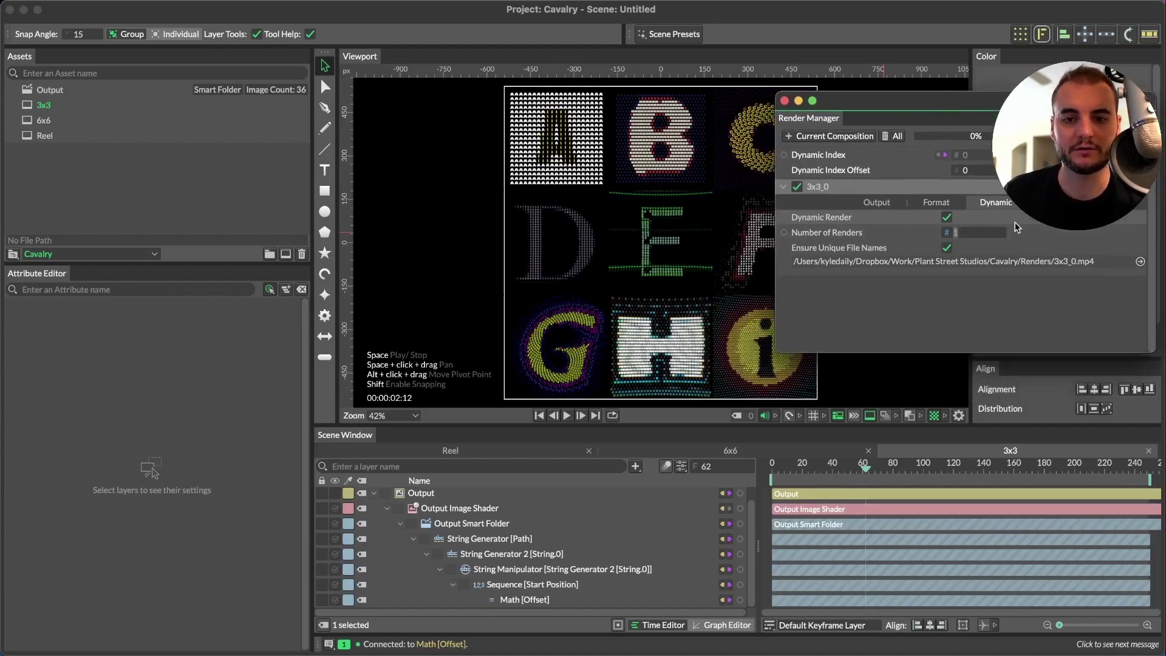
text(4)
Step: Point the output Path to the 36 Days of Type/2022 project folder
drag(999, 101, 941, 122)
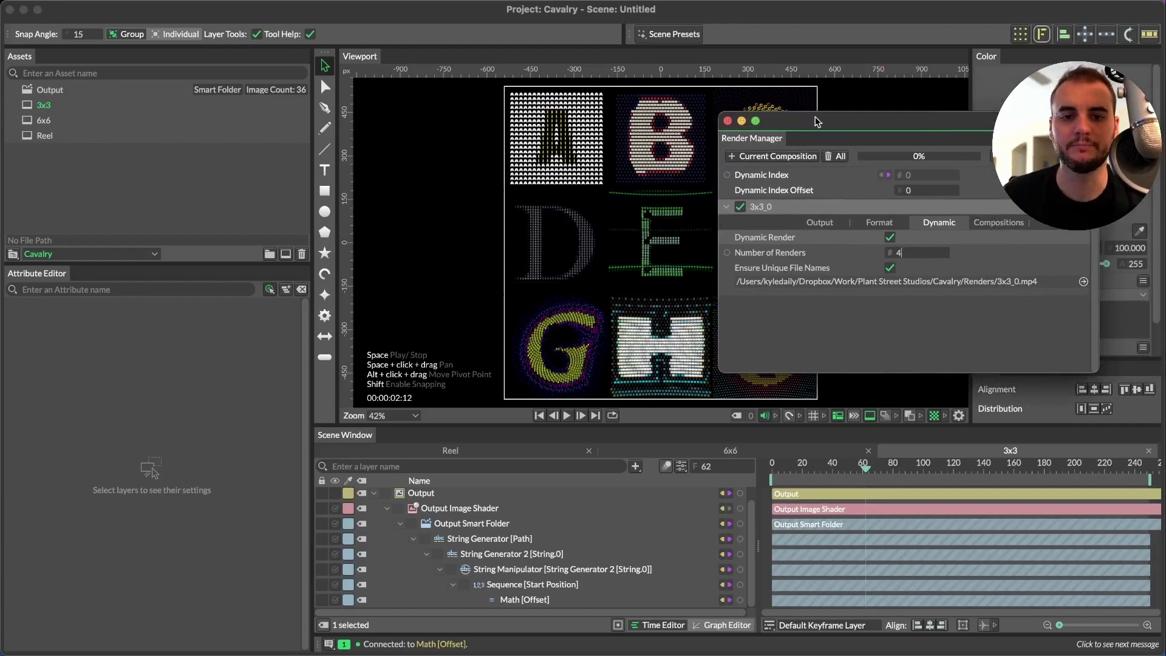
drag(817, 121, 734, 149)
click(756, 254)
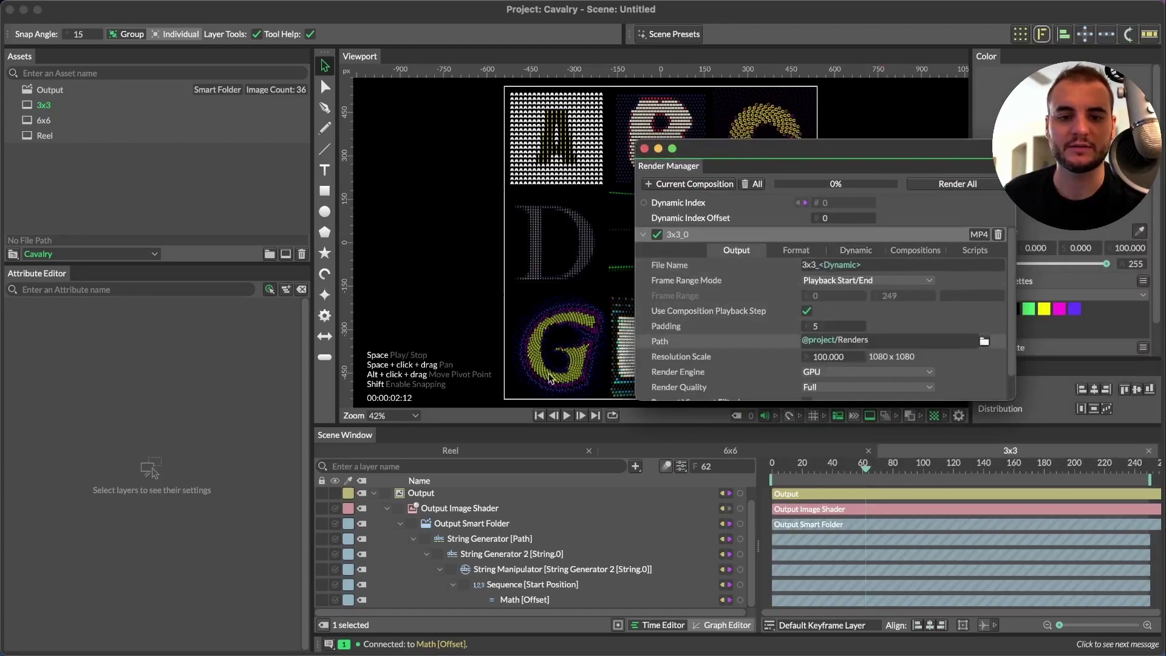
drag(863, 146, 860, 102)
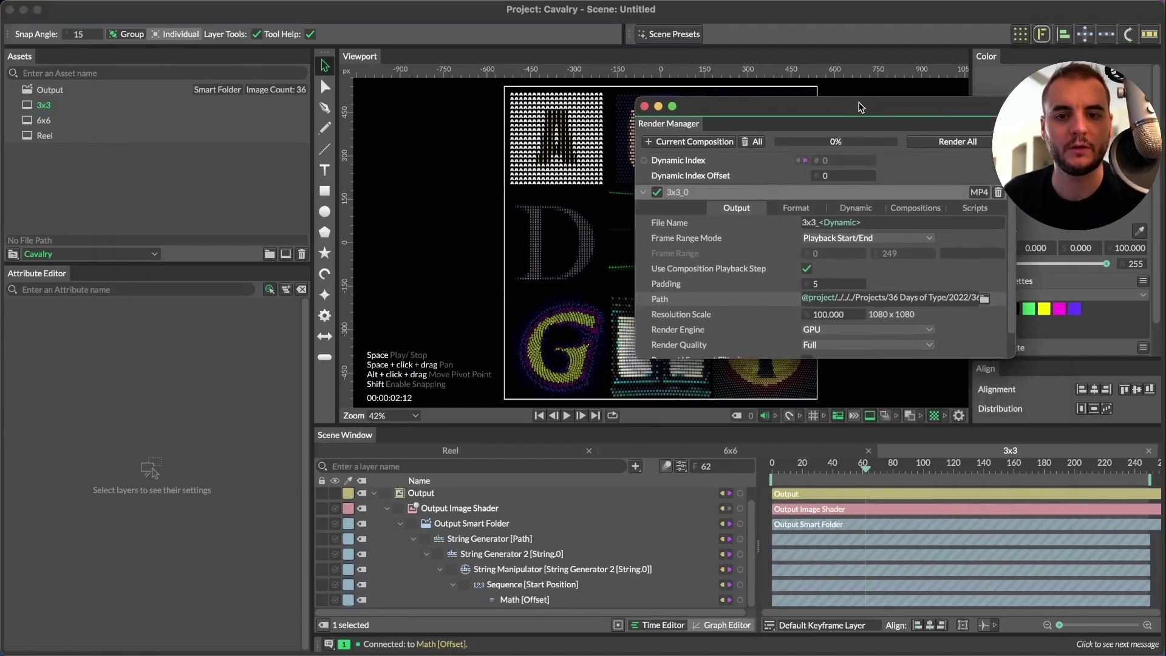
Step: Render all four dynamic 3x3 clips until progress reaches 100%, then leave Cavalry to check files
click(938, 143)
drag(660, 102, 917, 87)
drag(1090, 88, 1038, 127)
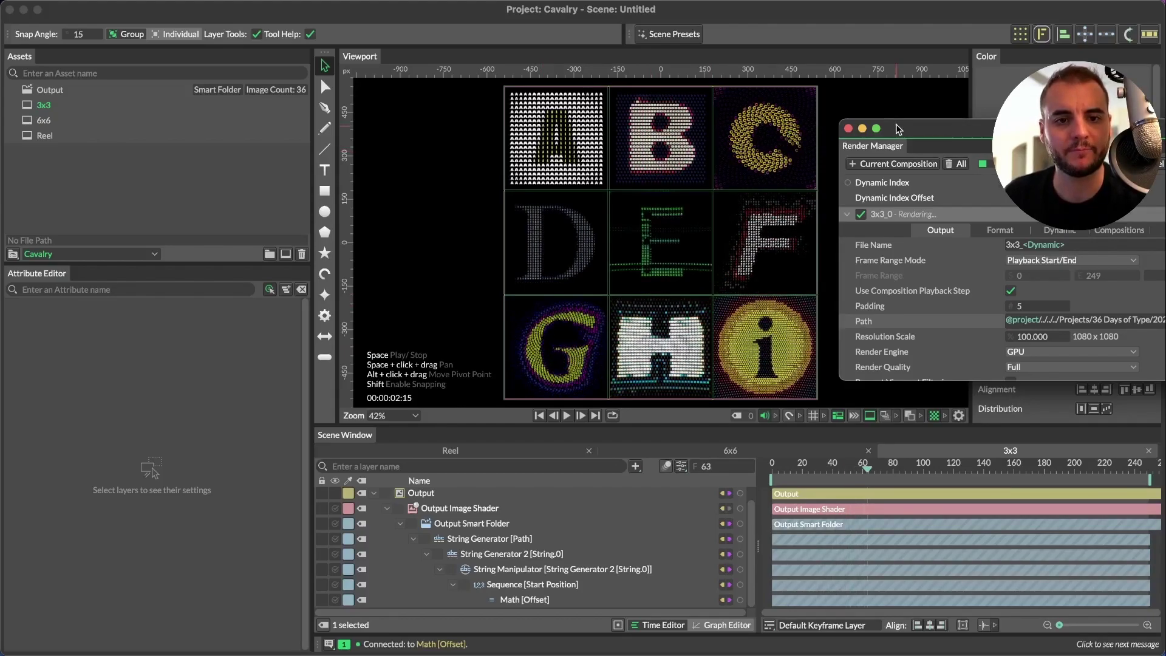
click(849, 128)
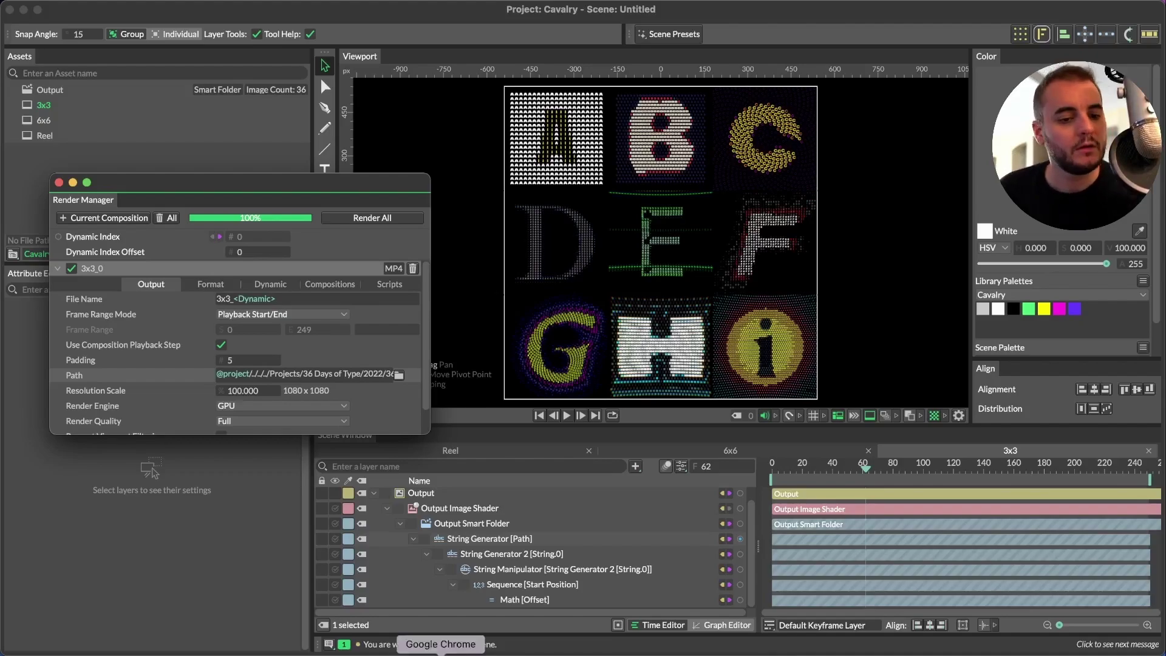
click(441, 654)
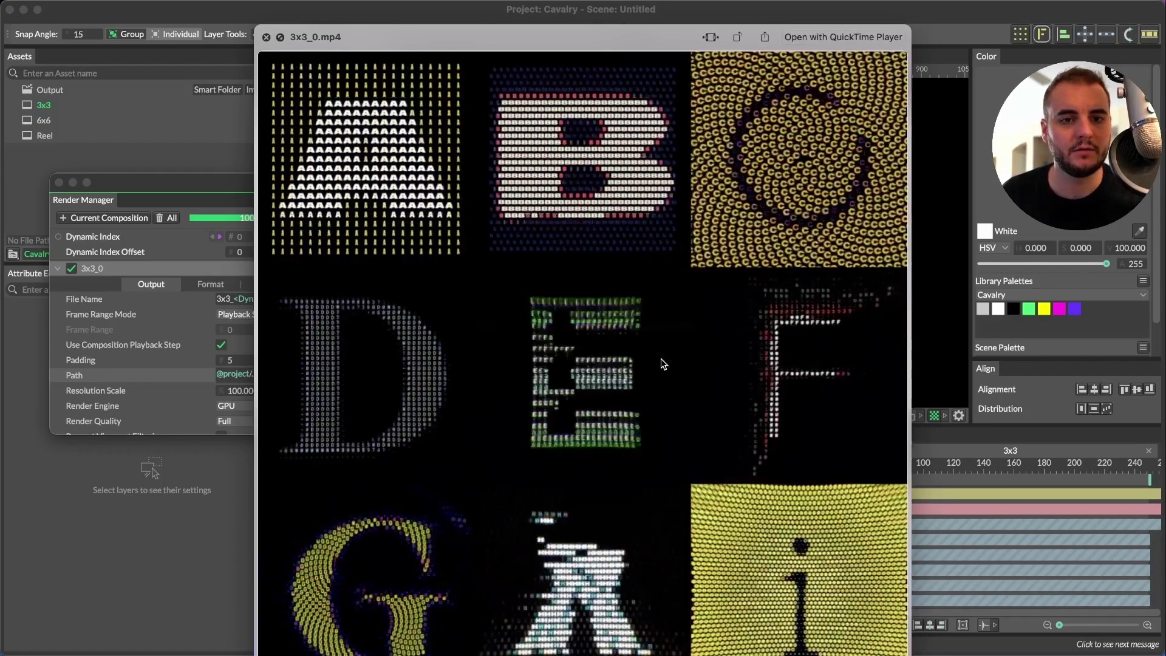
Step: Step through 3x3_1.mp4, 3x3_2.mp4 and 3x3_3.mp4 in Quick Look
key(Down)
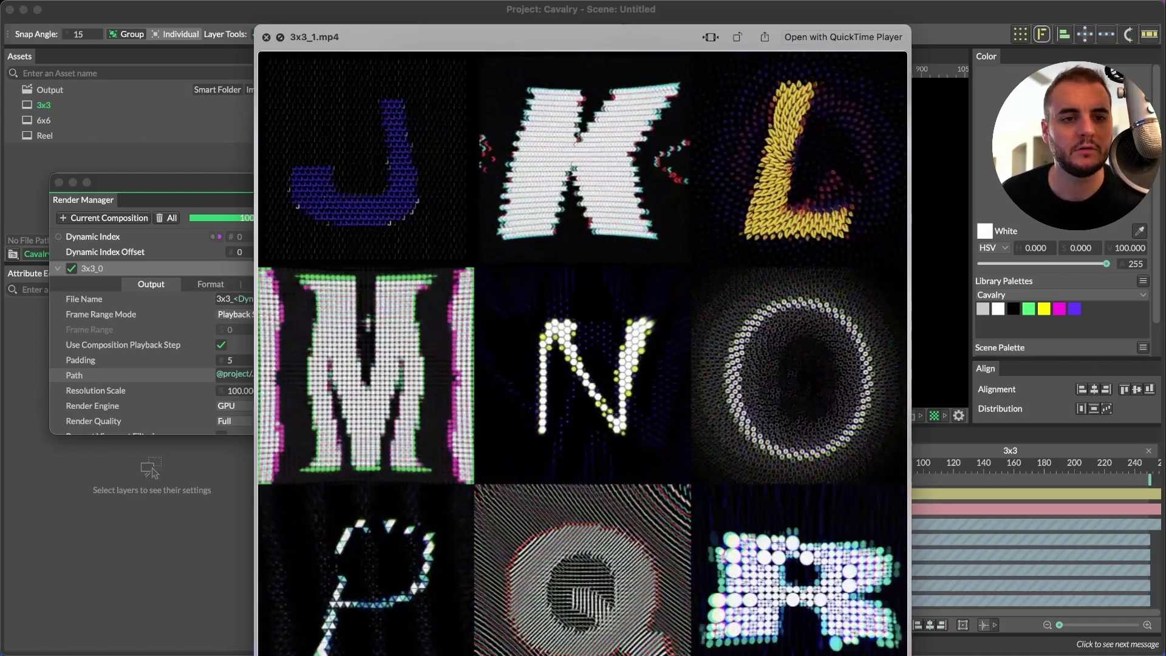
key(Down)
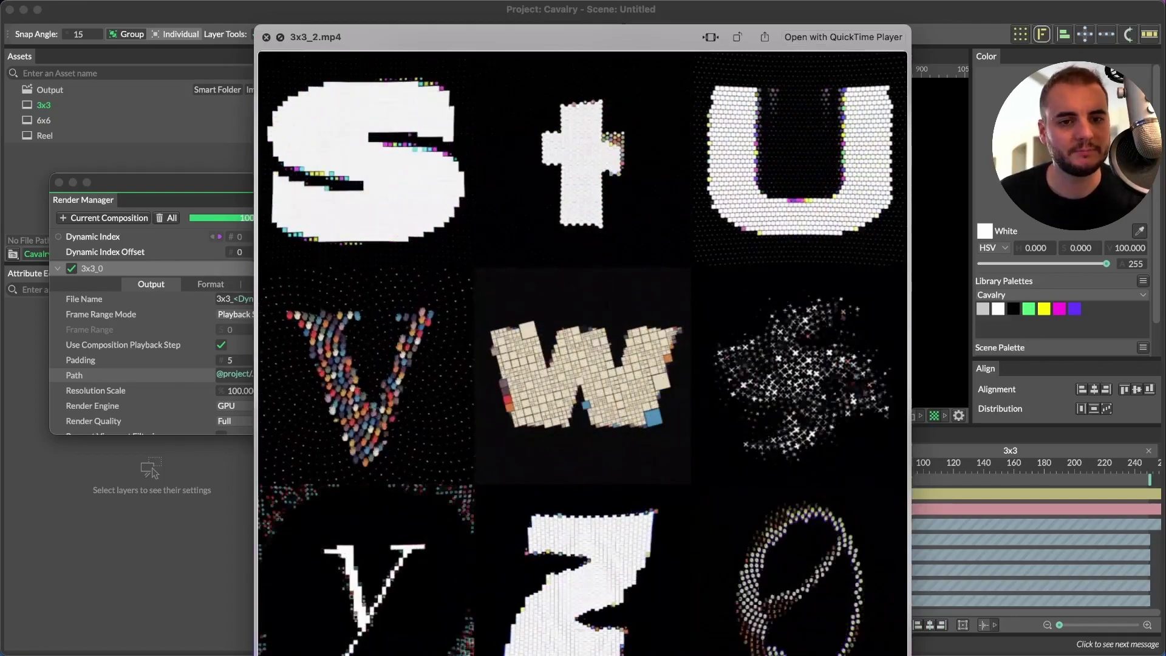
key(Down)
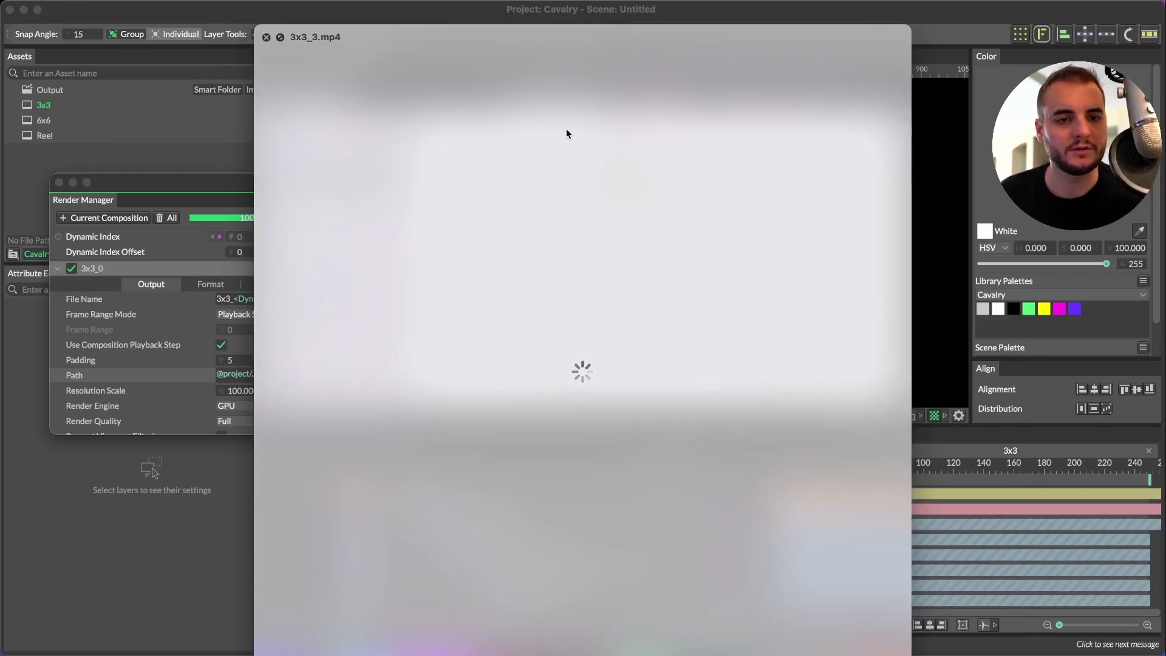